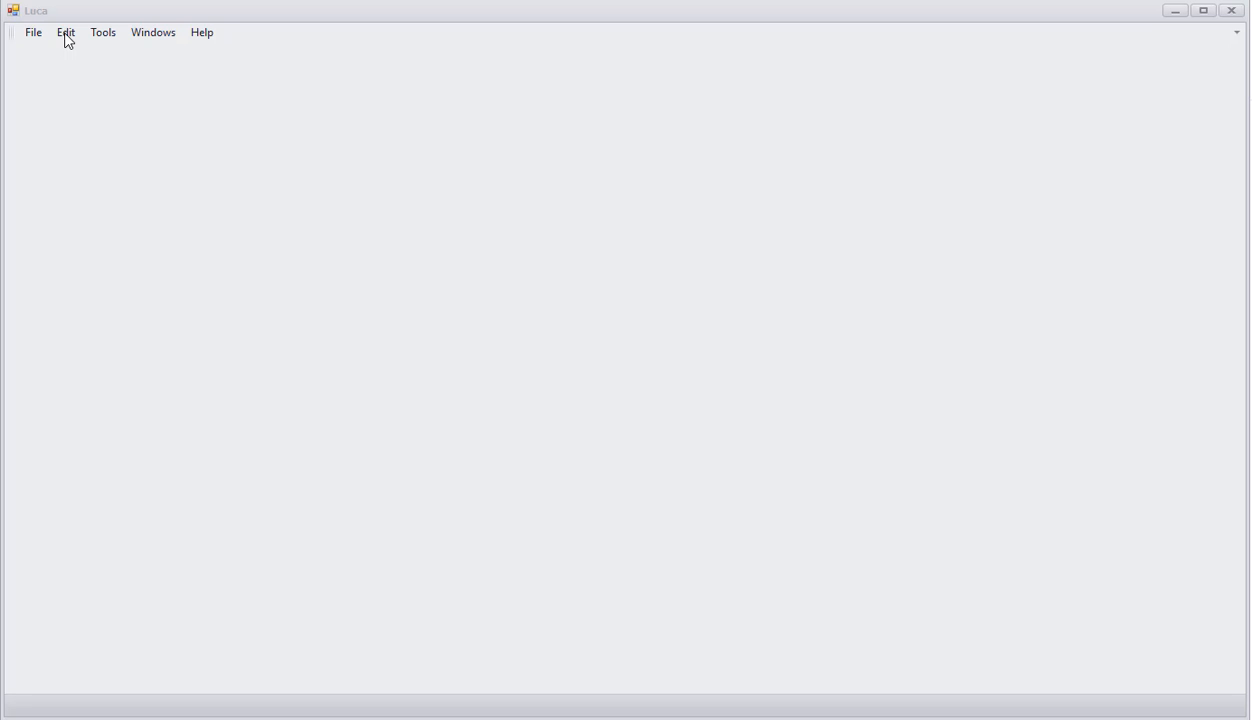
Create a new model and confirm the permanent deletion of the existing model information
left_click(34, 38)
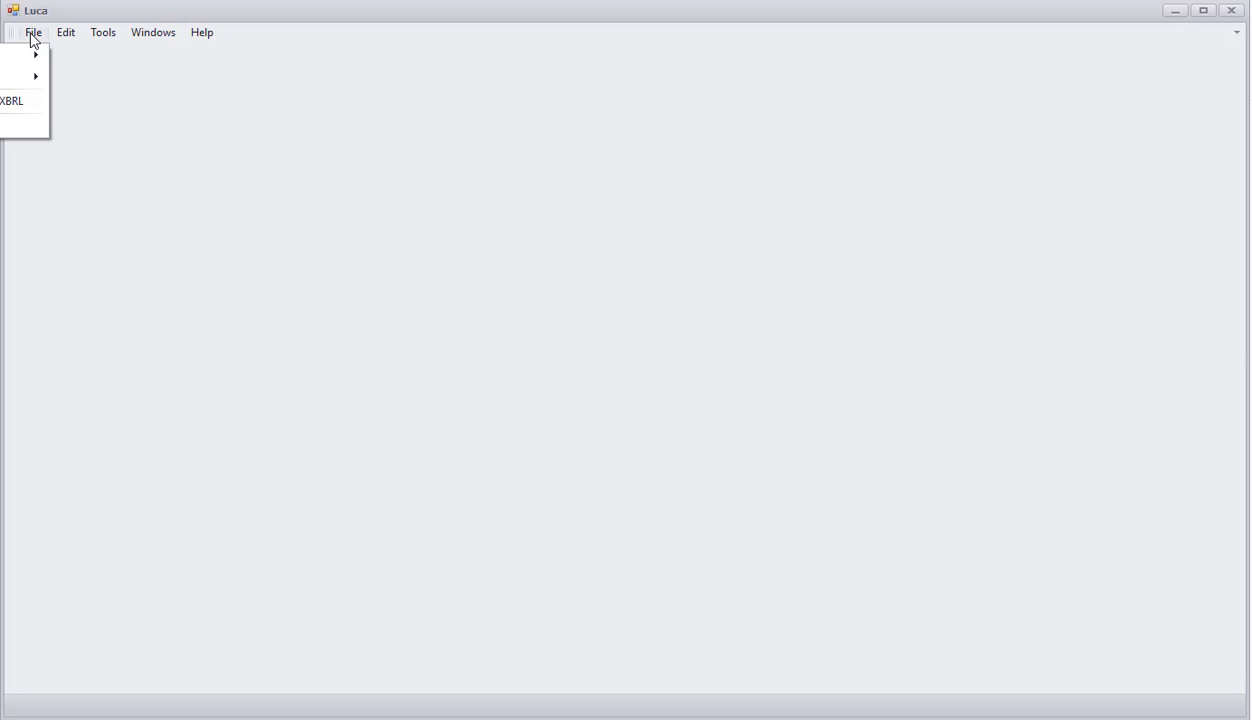
mouse_move(11, 77)
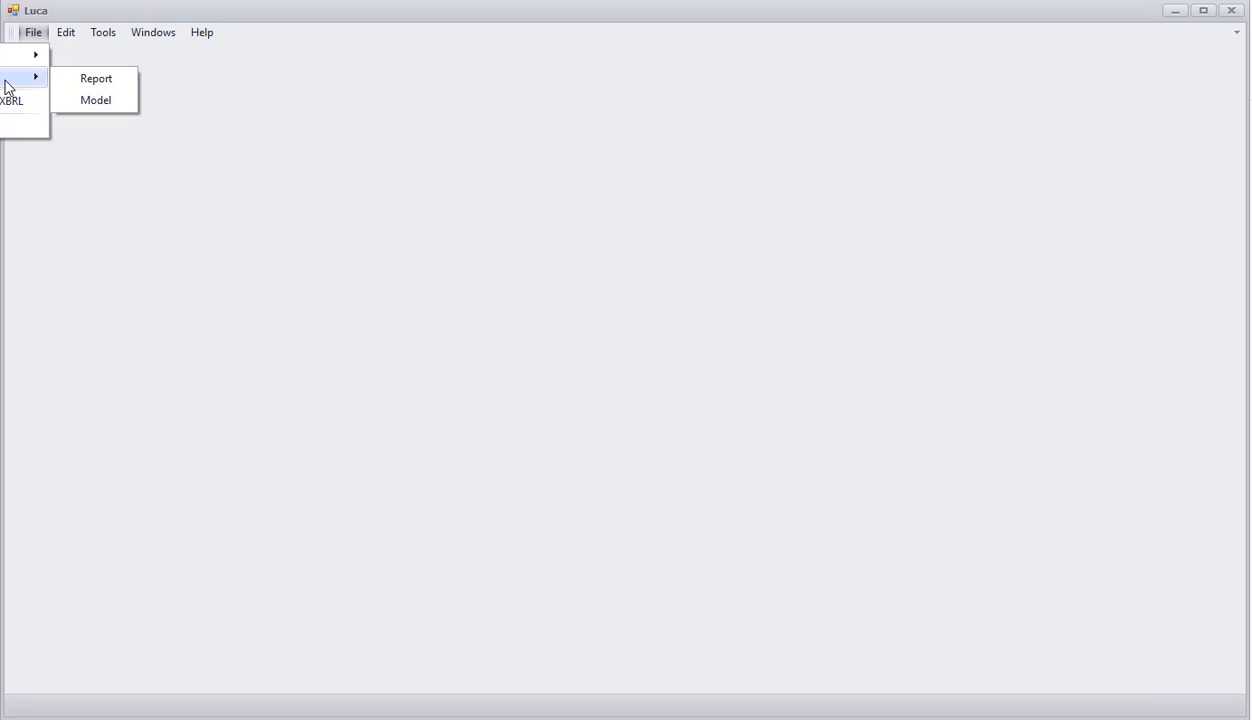
left_click(101, 102)
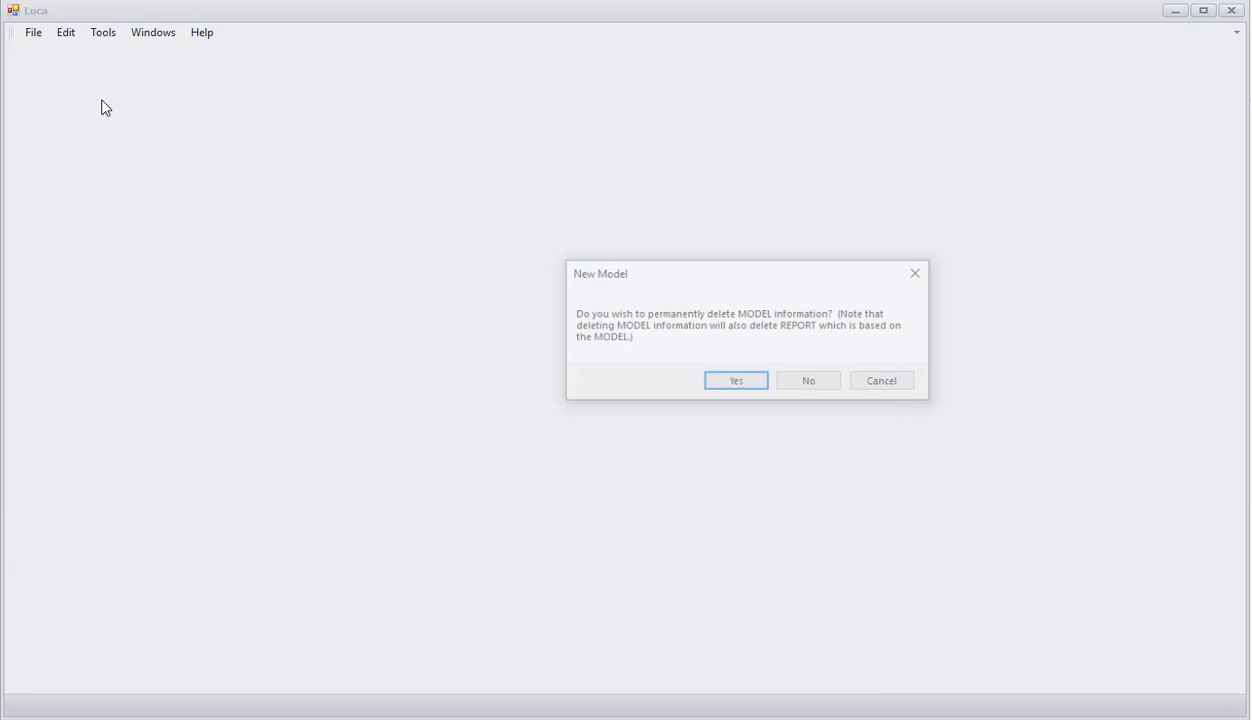
left_click(737, 383)
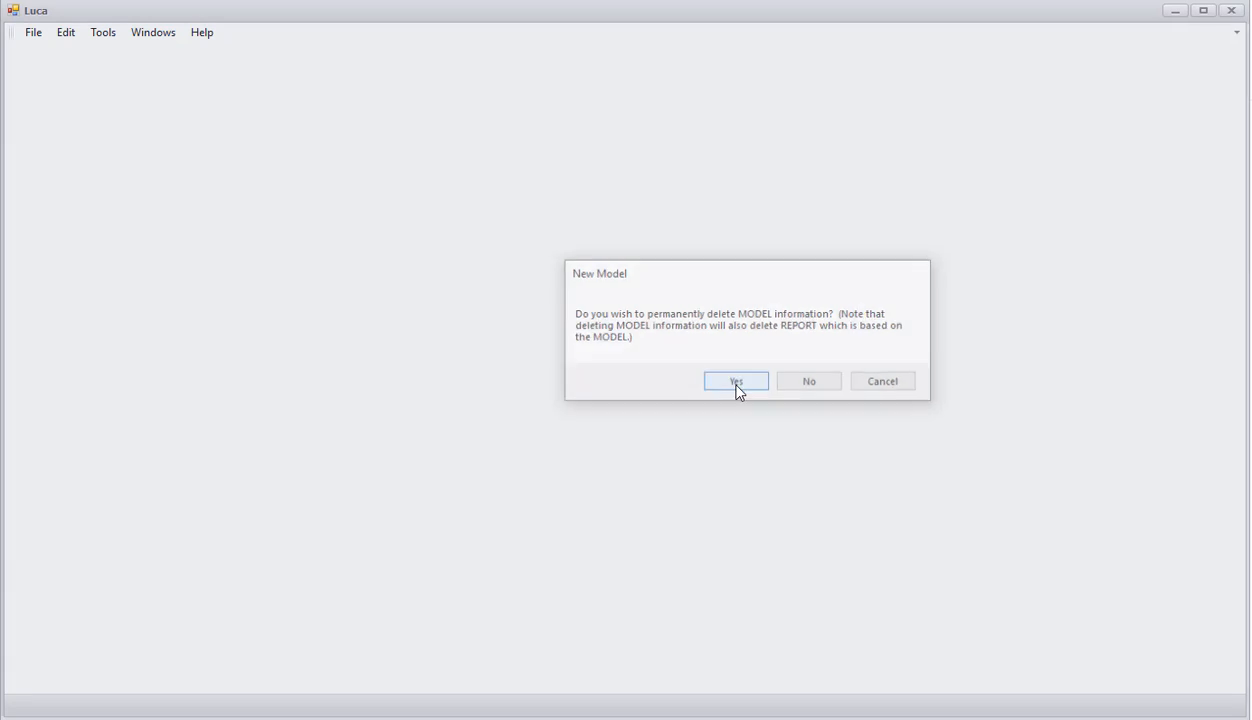
Create a new report and confirm the permanent deletion of the existing report information
left_click(33, 34)
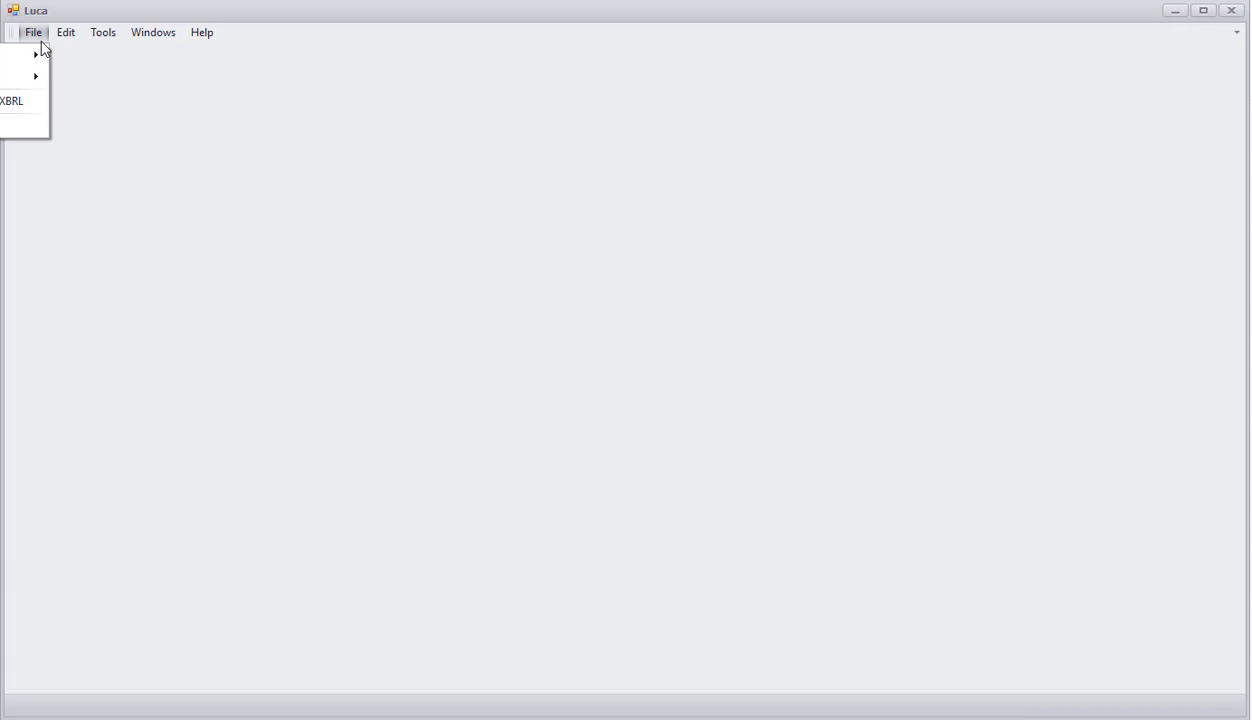
mouse_move(10, 78)
left_click(96, 82)
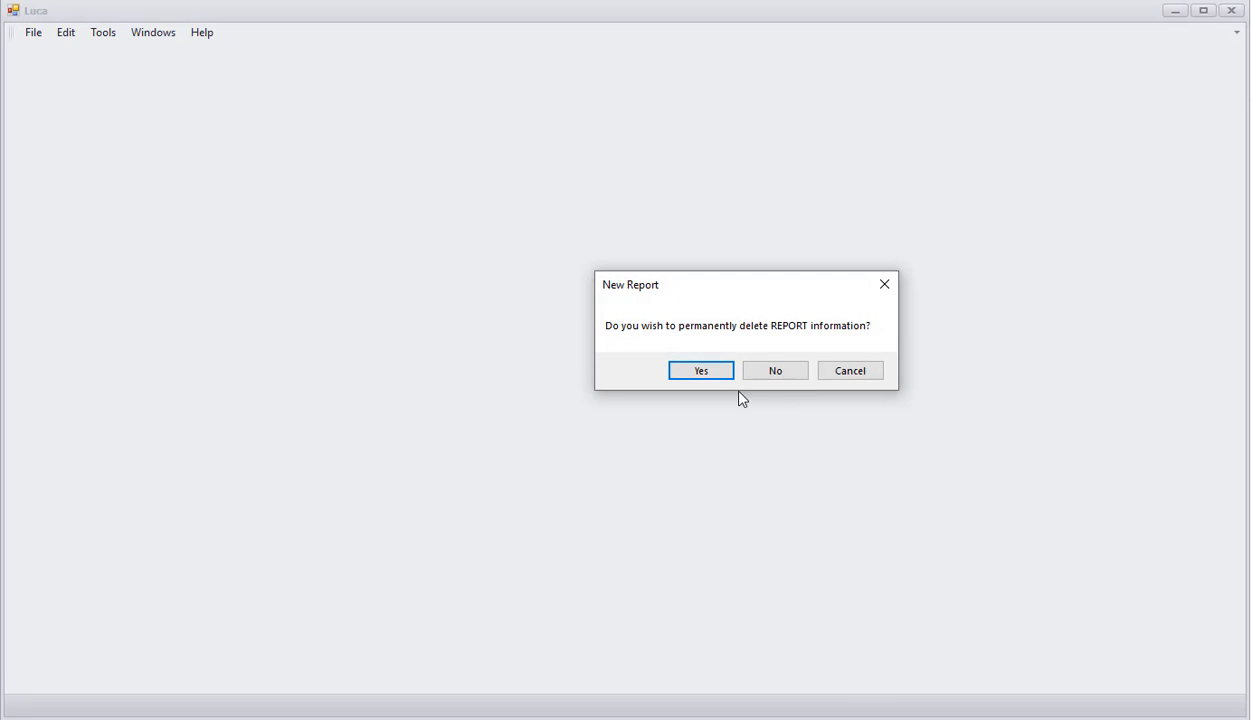
left_click(704, 376)
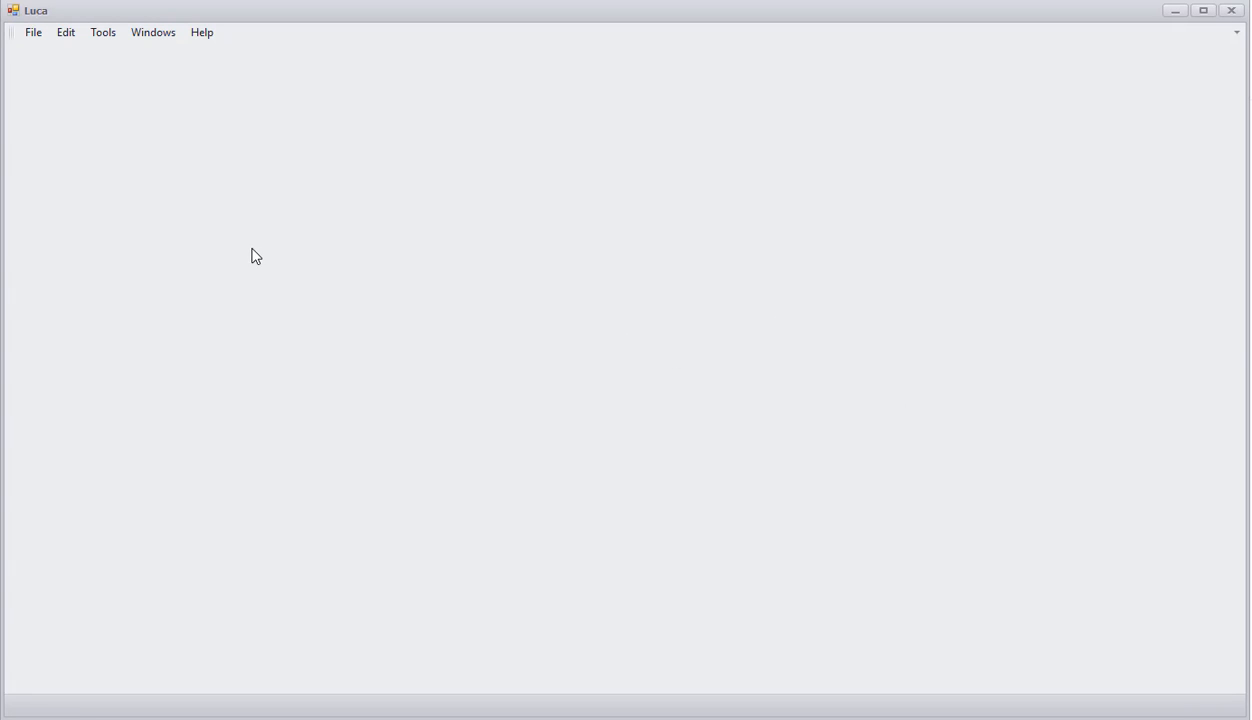
left_click(66, 33)
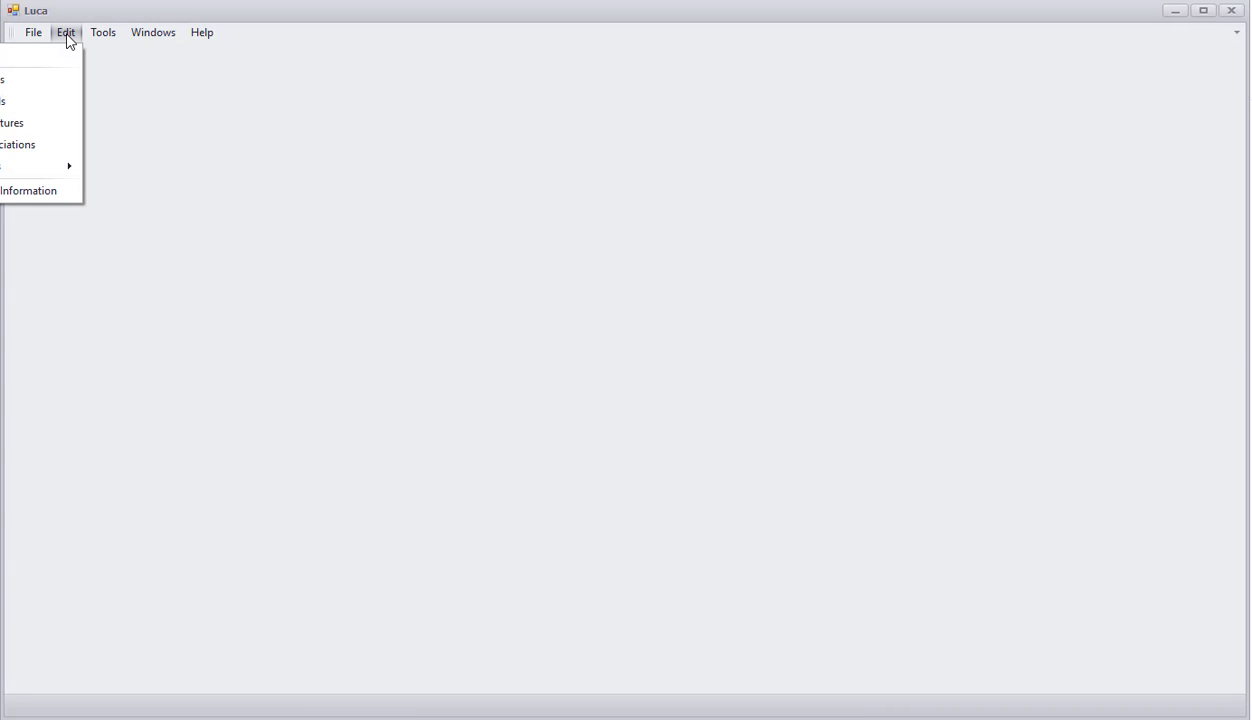
left_click(51, 193)
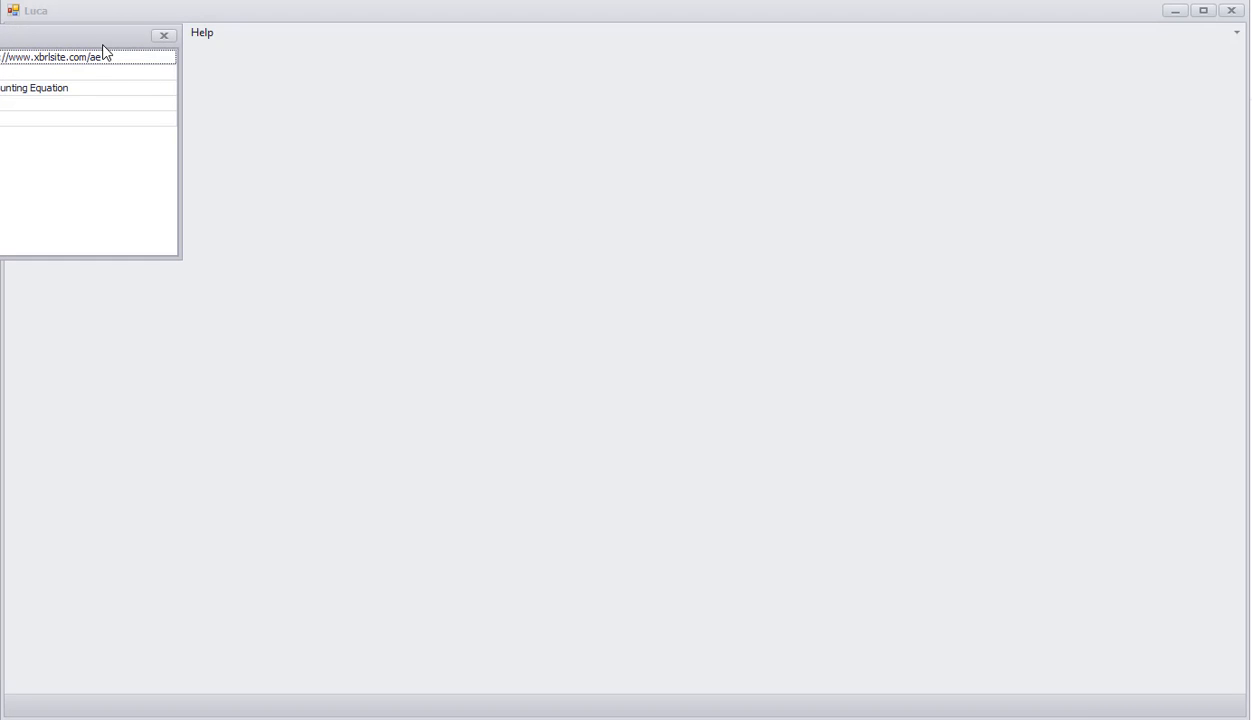
left_click_drag(103, 43, 666, 136)
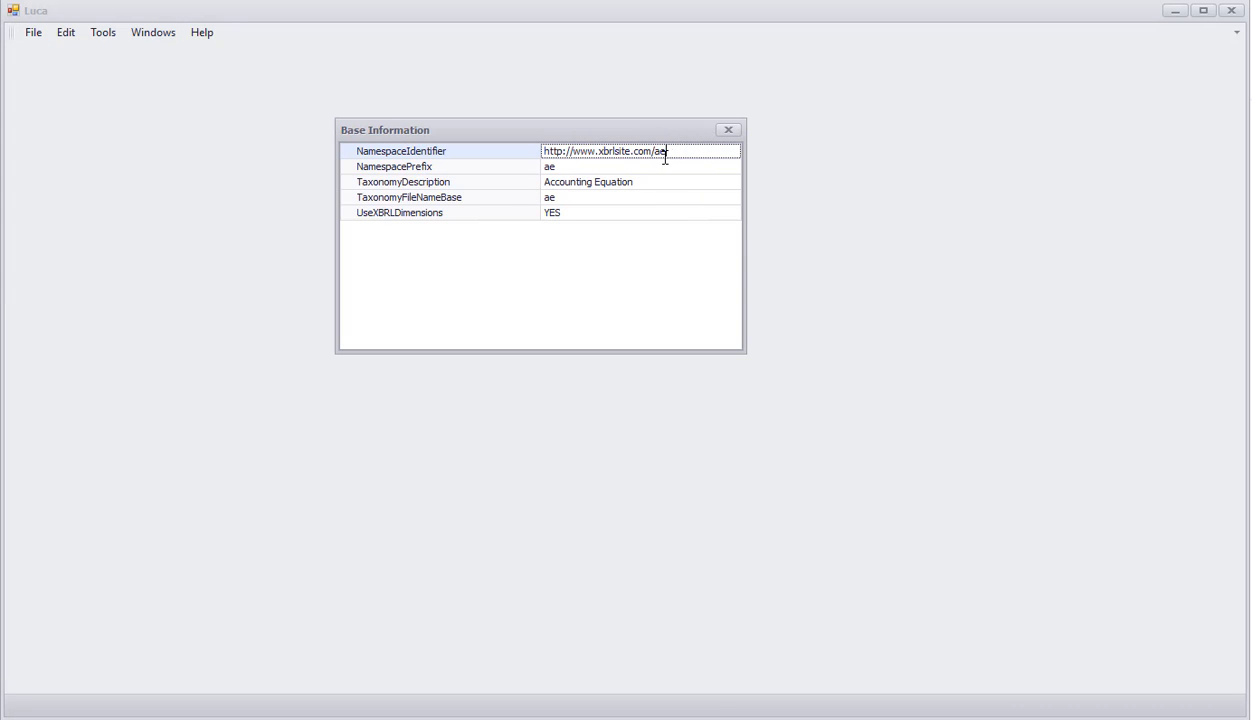
double_click(660, 151)
type("ae")
left_click(572, 168)
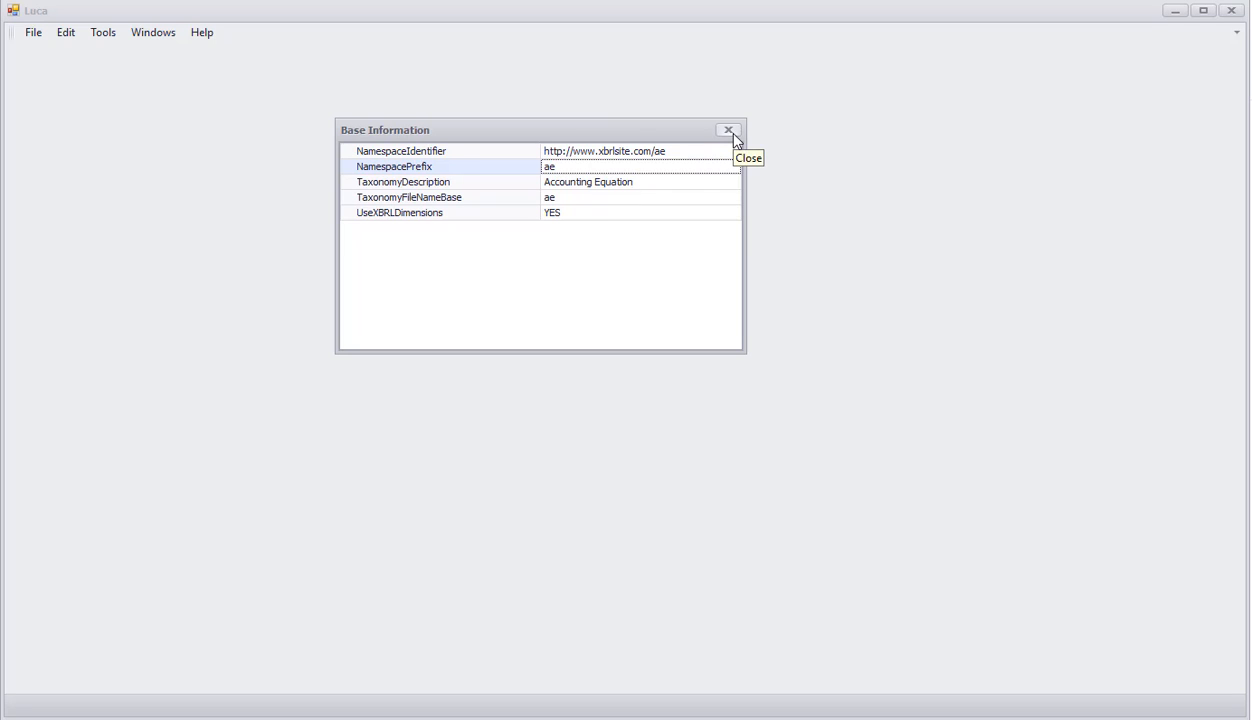
Review the namespace and taxonomy file name values in the base information and close it
left_click_drag(489, 137, 455, 128)
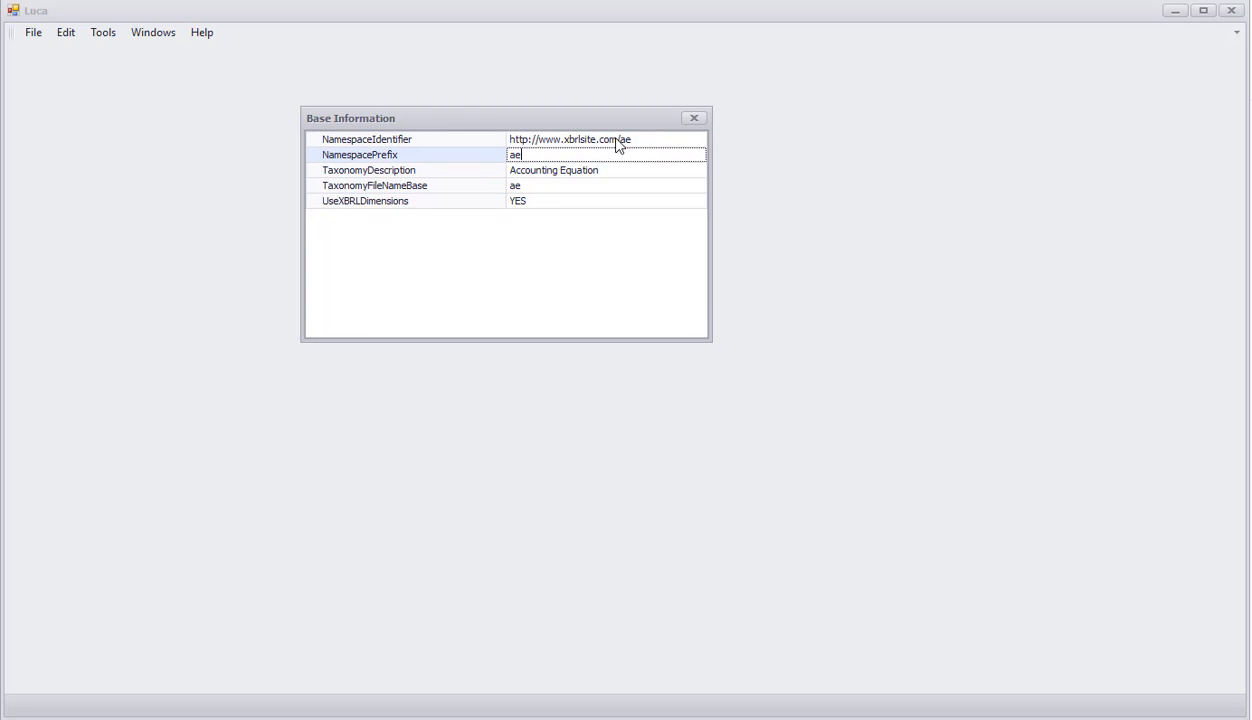
key("Return")
left_click(654, 142)
left_click_drag(654, 145, 402, 131)
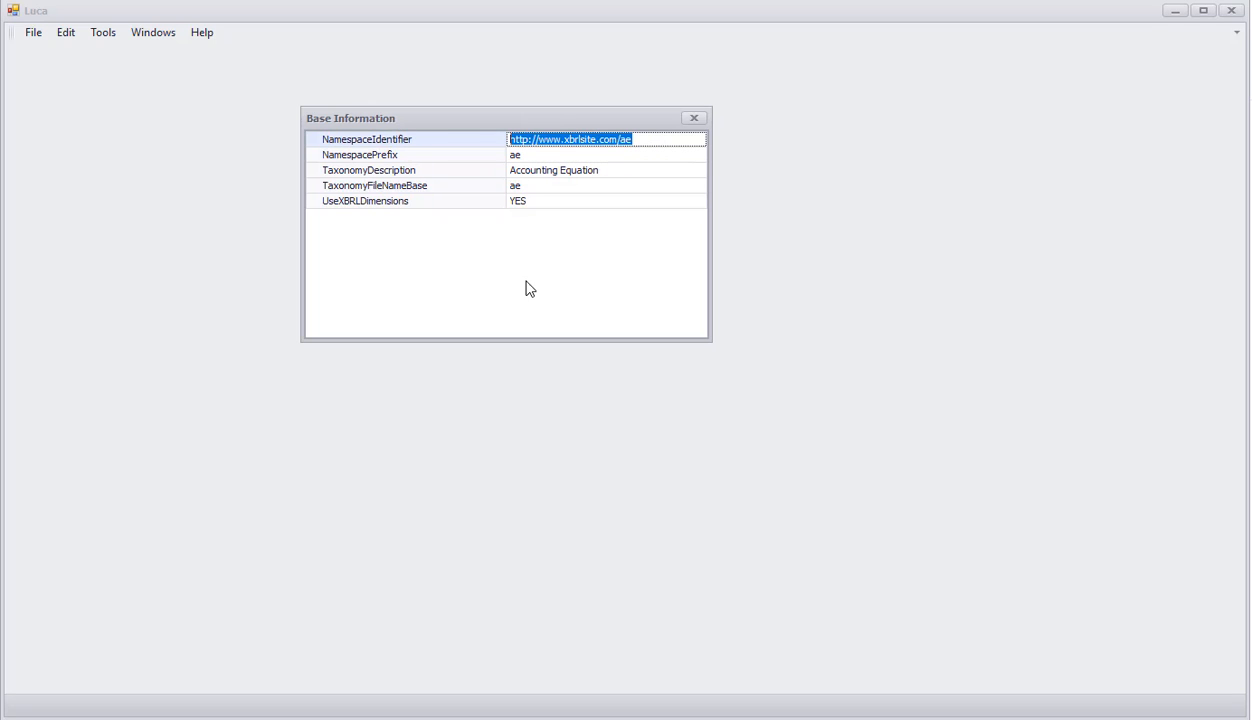
left_click(538, 191)
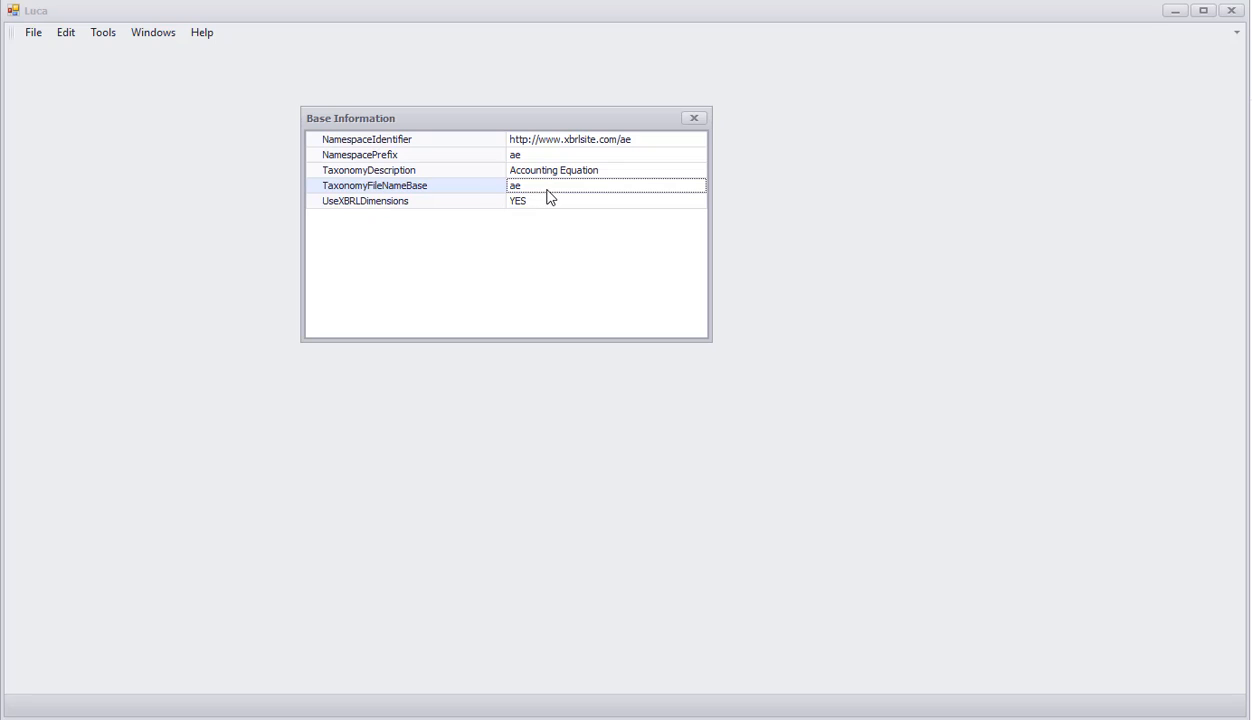
key("Return")
left_click(696, 119)
In the list of terms, add a Concept with the standard label Assets and the prefix ae
left_click(64, 38)
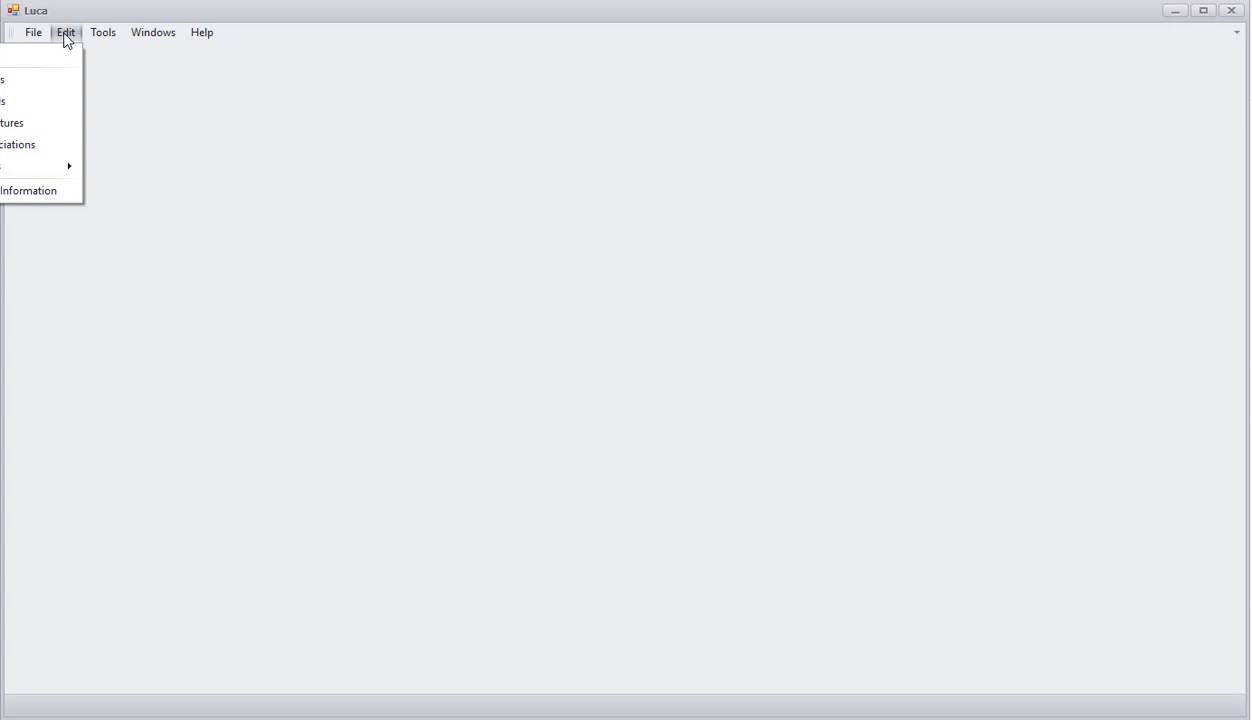
left_click(26, 88)
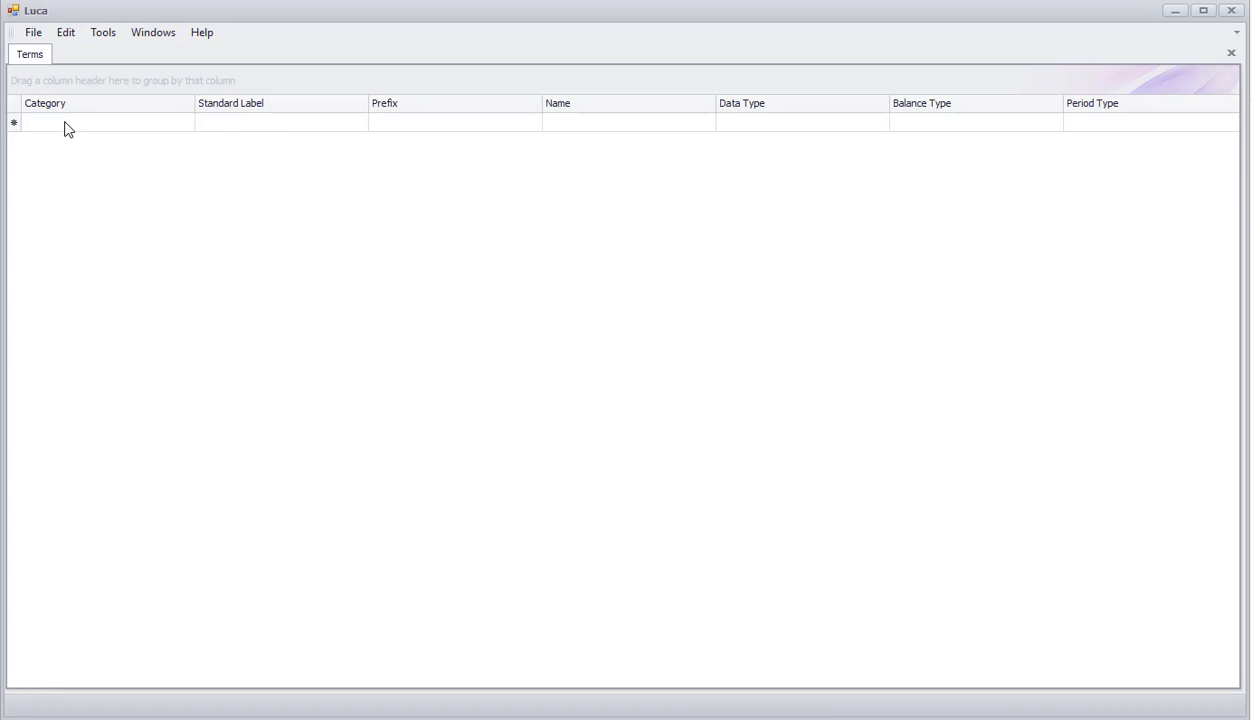
left_click(66, 126)
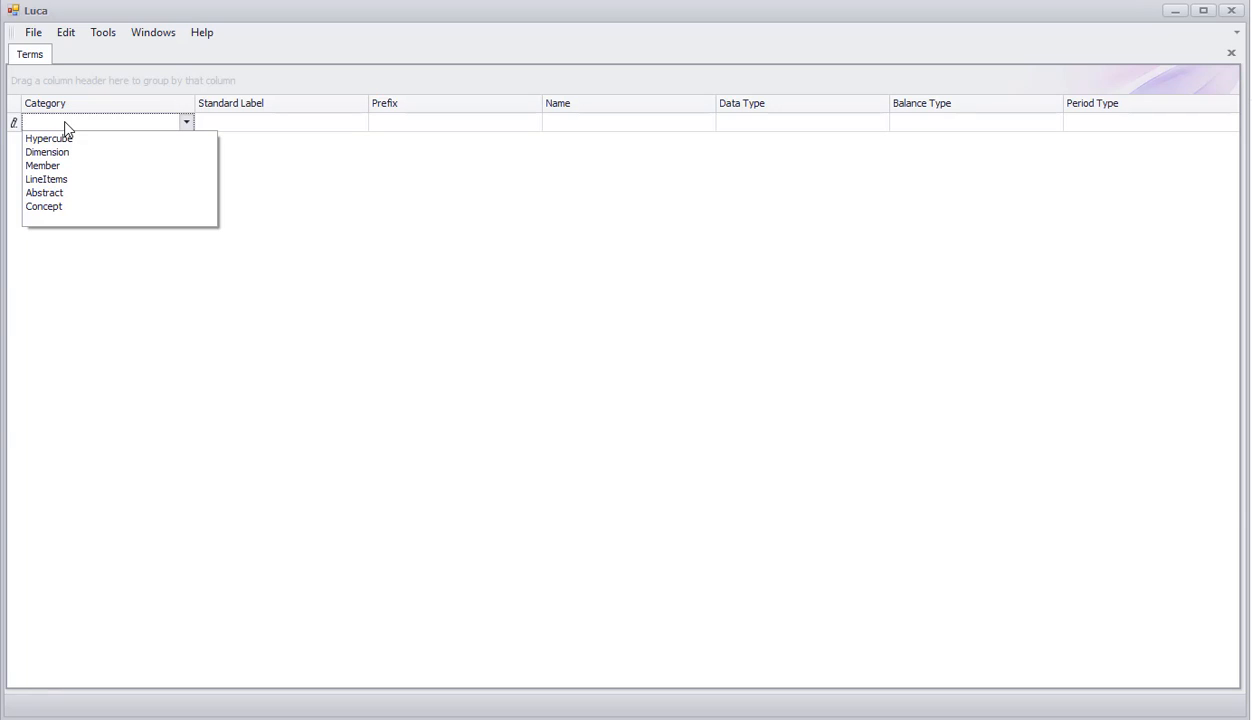
left_click(64, 207)
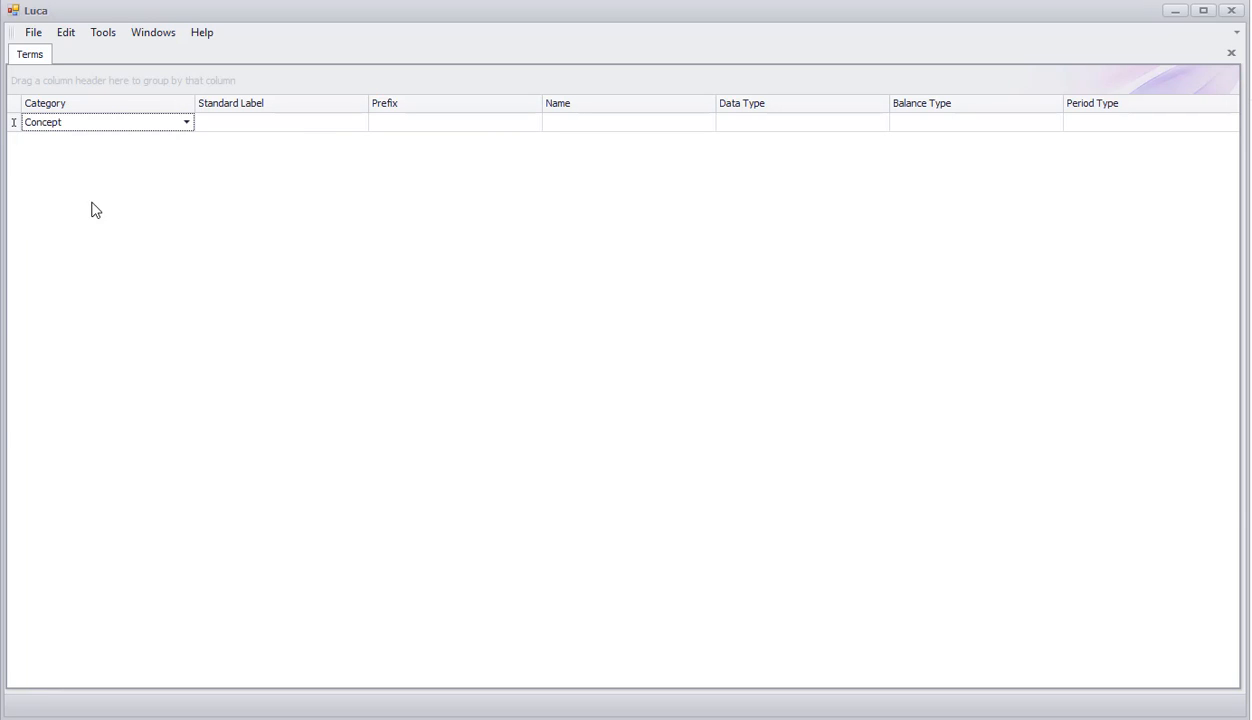
left_click(238, 133)
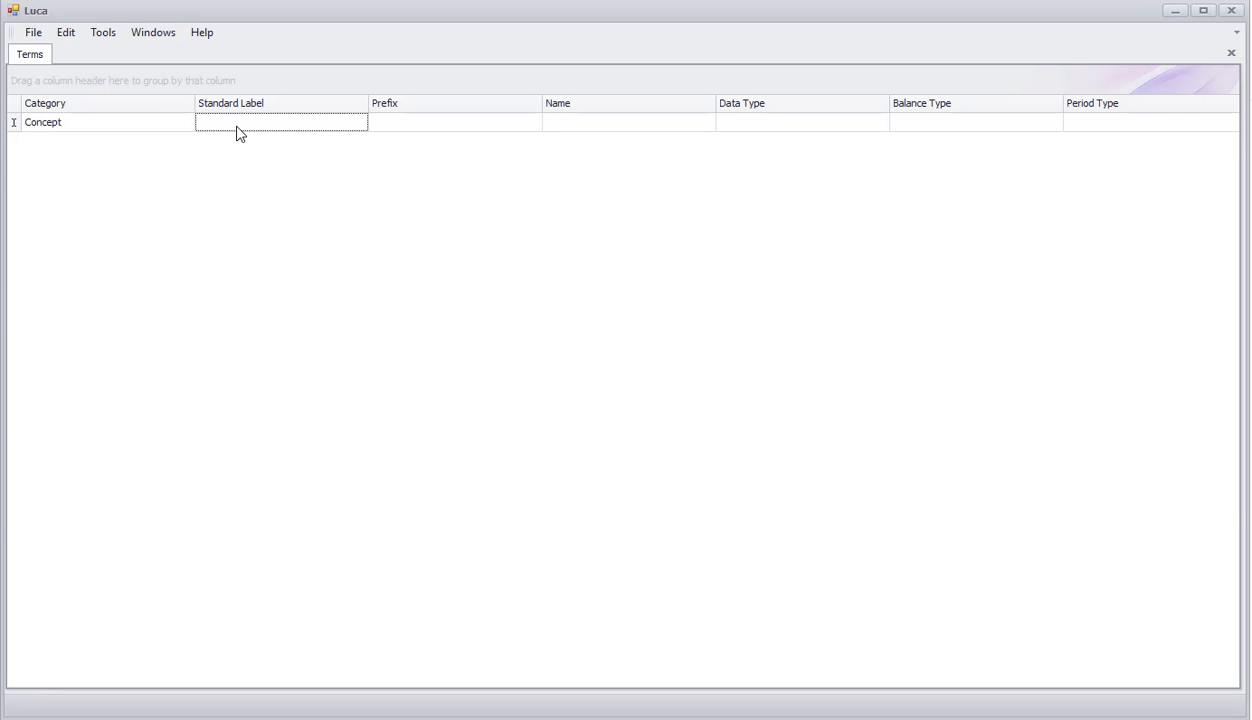
type("Assets")
key("Tab")
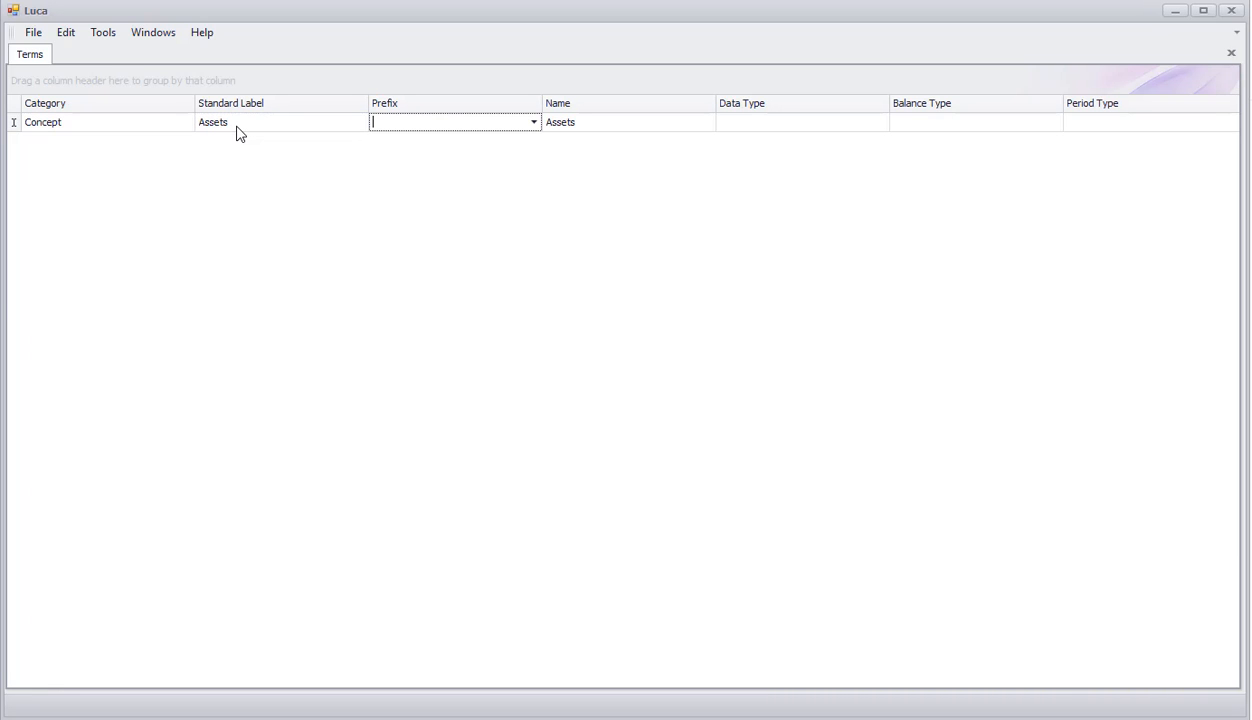
left_click(533, 122)
left_click(401, 146)
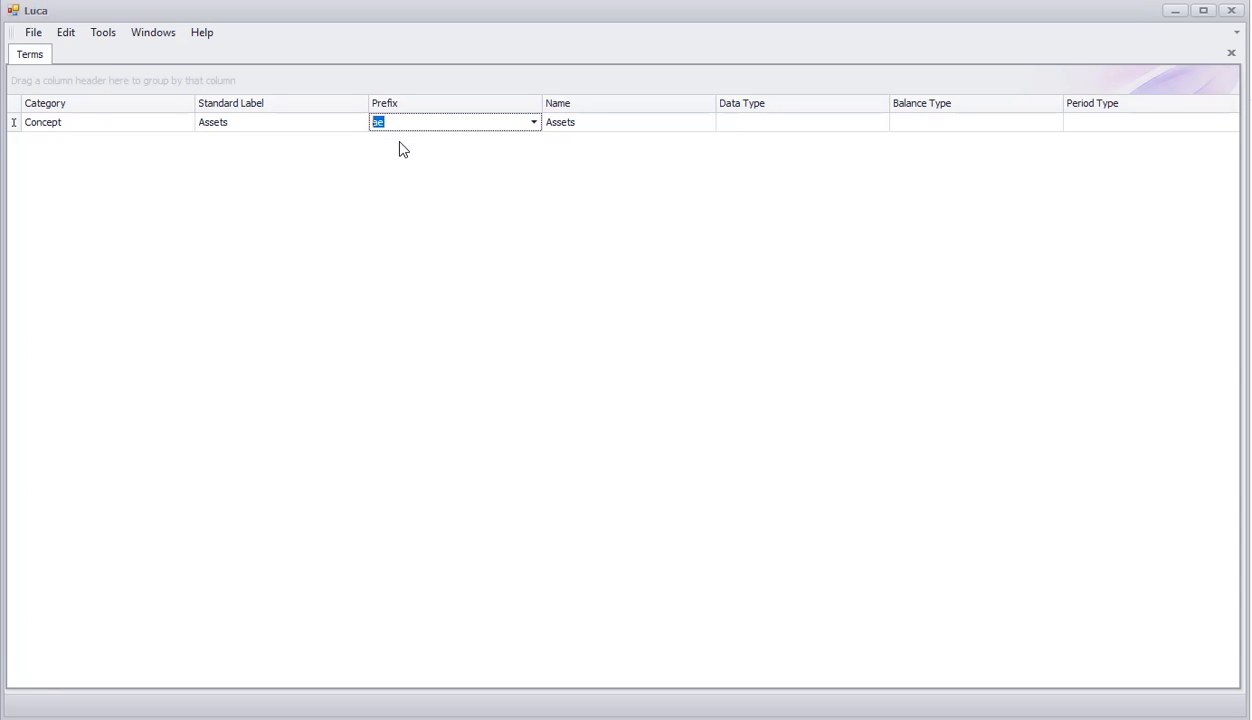
left_click(580, 122)
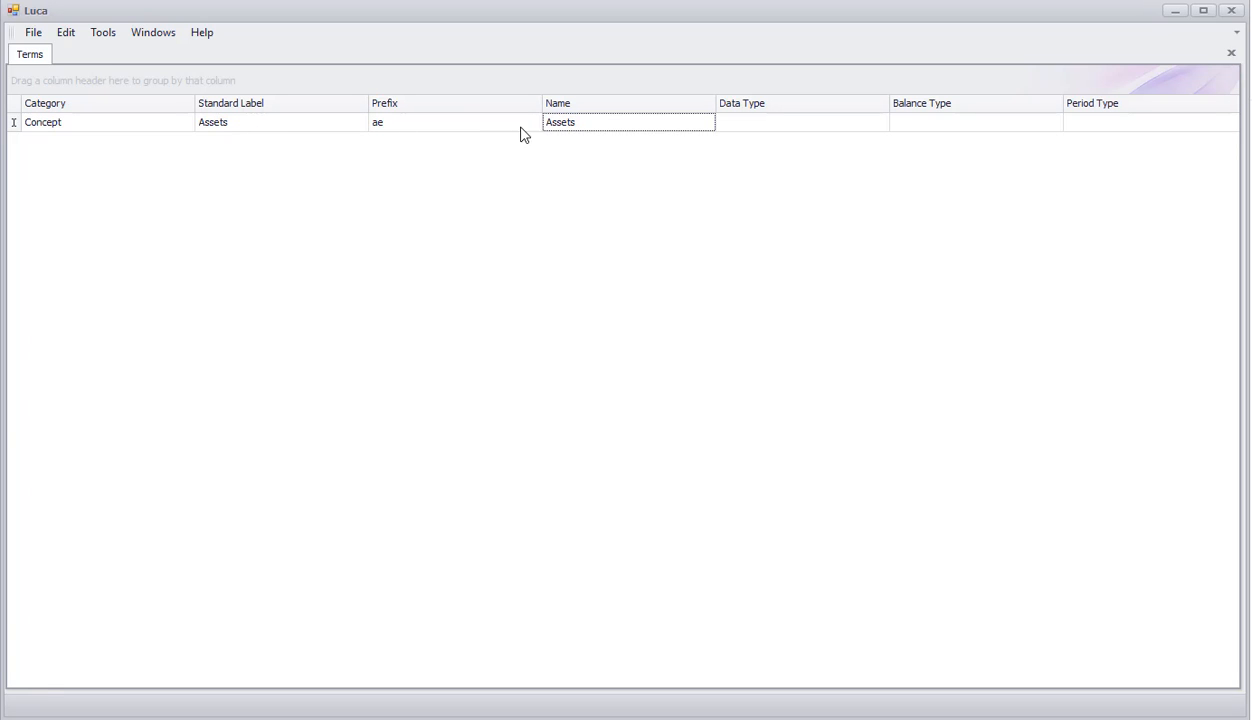
Set the Assets term's data type to Monetary, balance type to Debit and period type to Instant
left_click(761, 124)
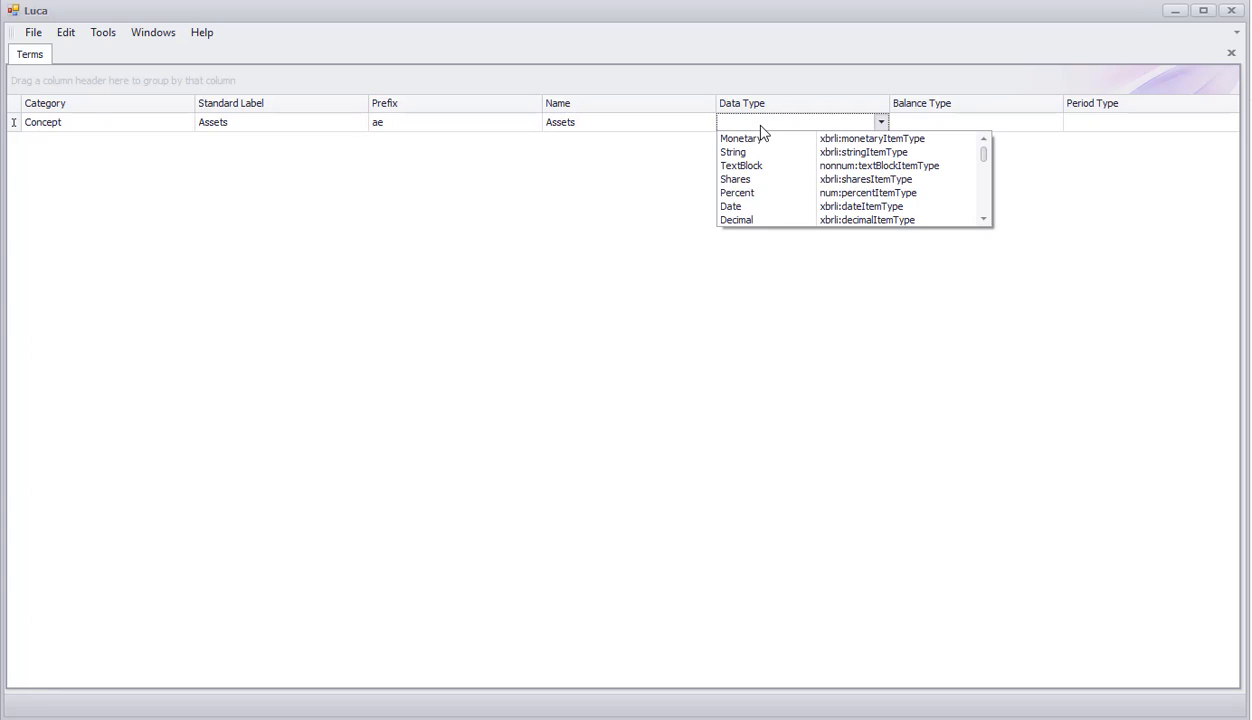
left_click(762, 141)
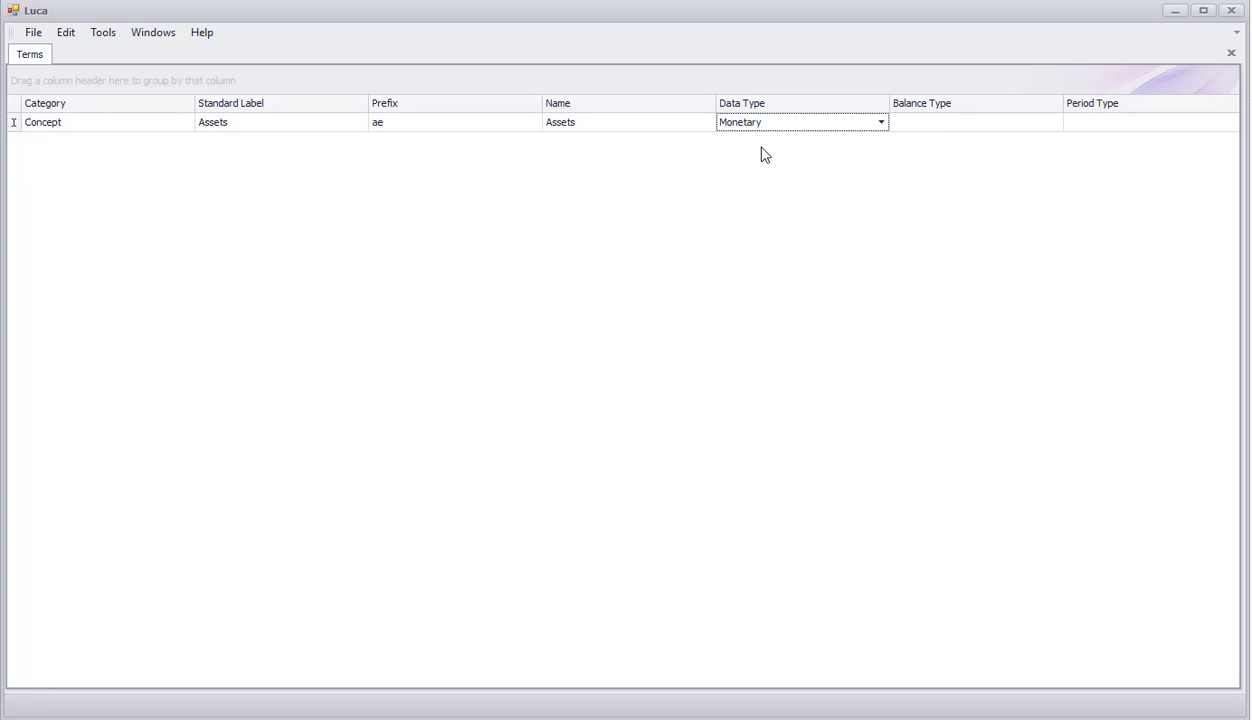
left_click(915, 126)
left_click(921, 141)
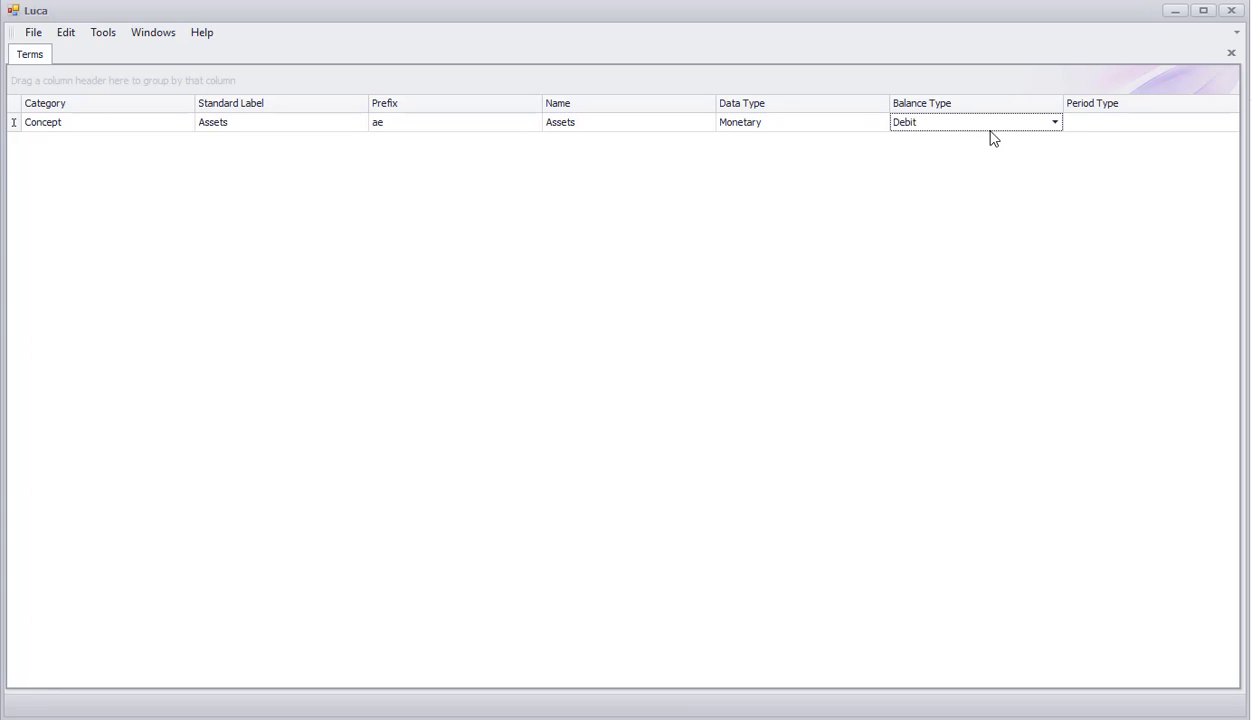
left_click(1097, 125)
left_click(1097, 141)
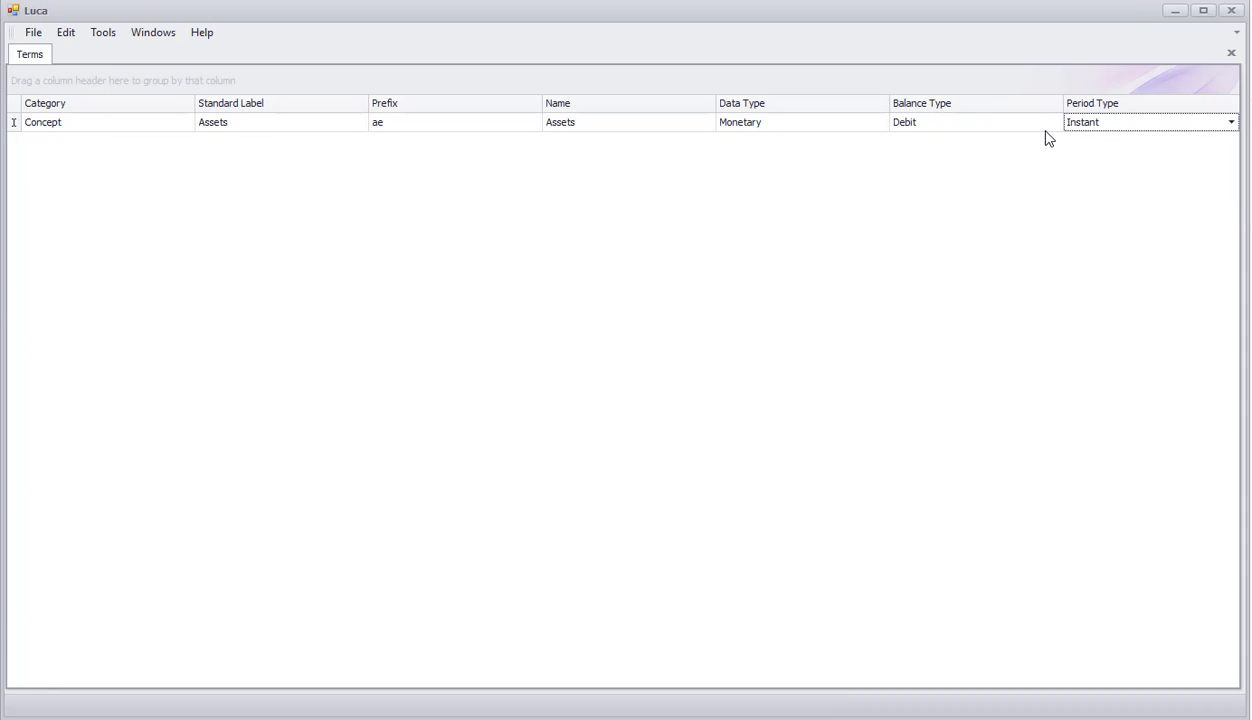
key("Tab")
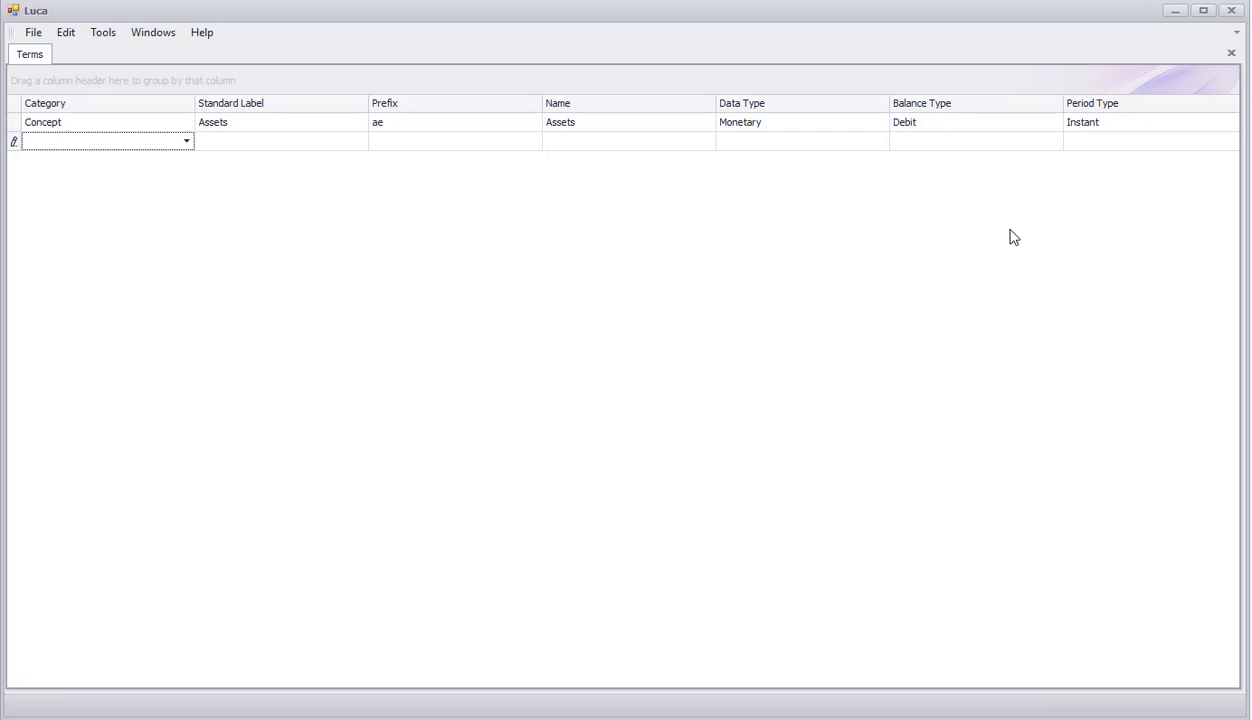
Add a second Concept term with the standard label Liabilities and the prefix ae
type("cept")
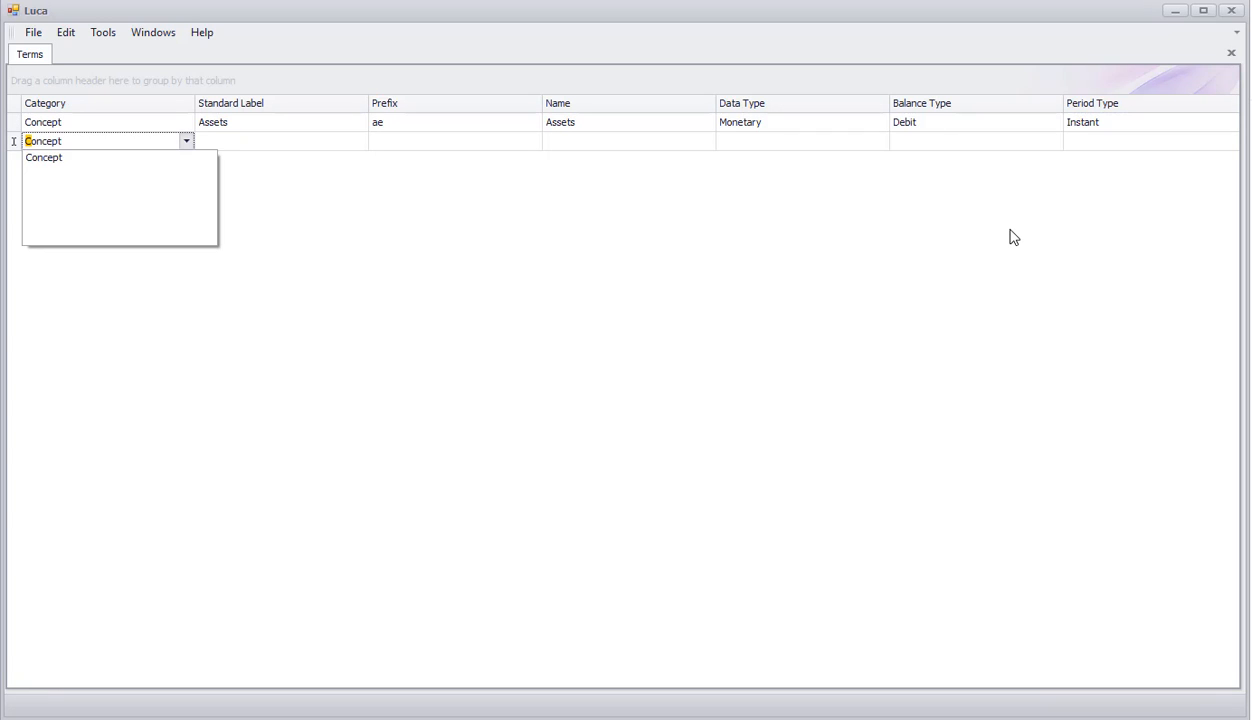
key("Return")
key("Tab")
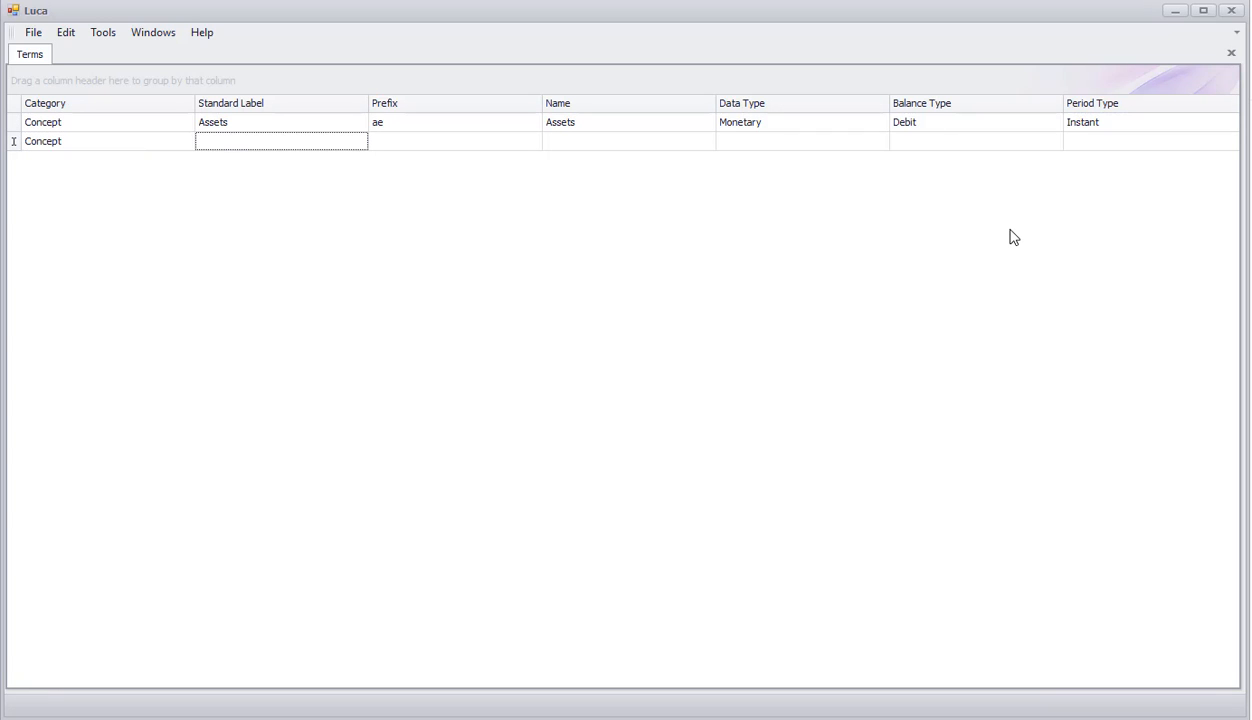
type("Liabilities")
key("Tab")
type("ae")
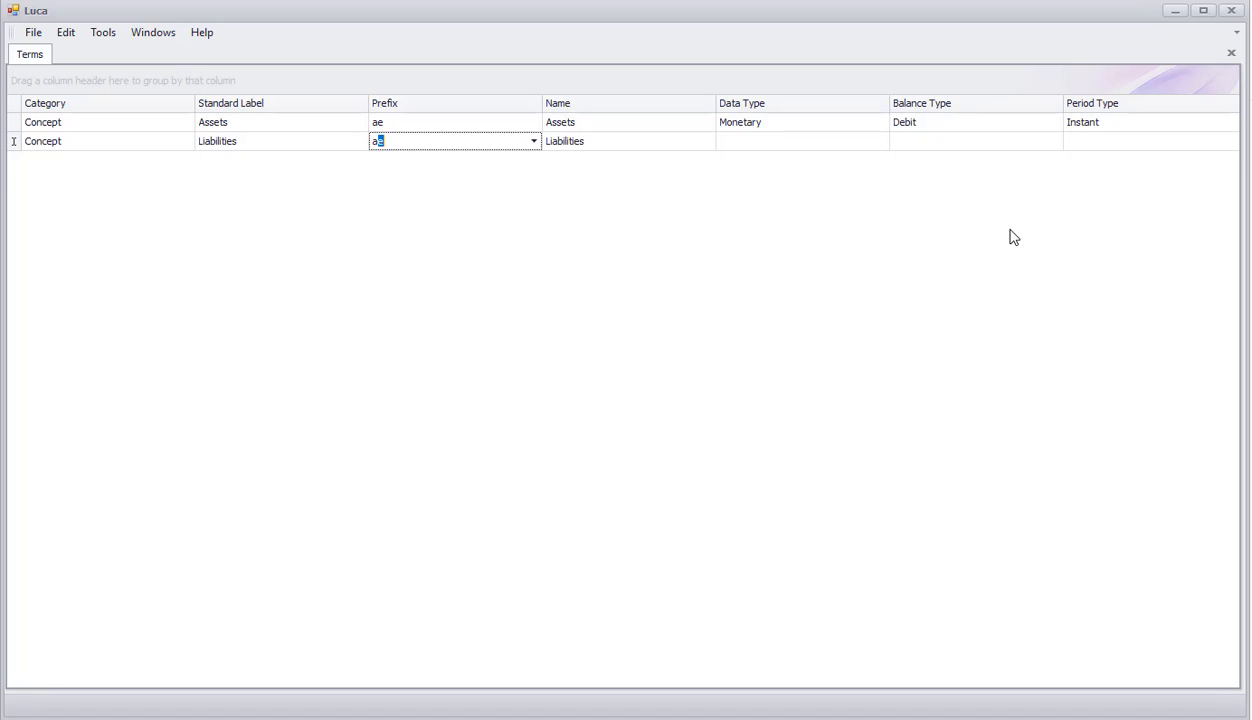
key("Tab")
key("Tab")
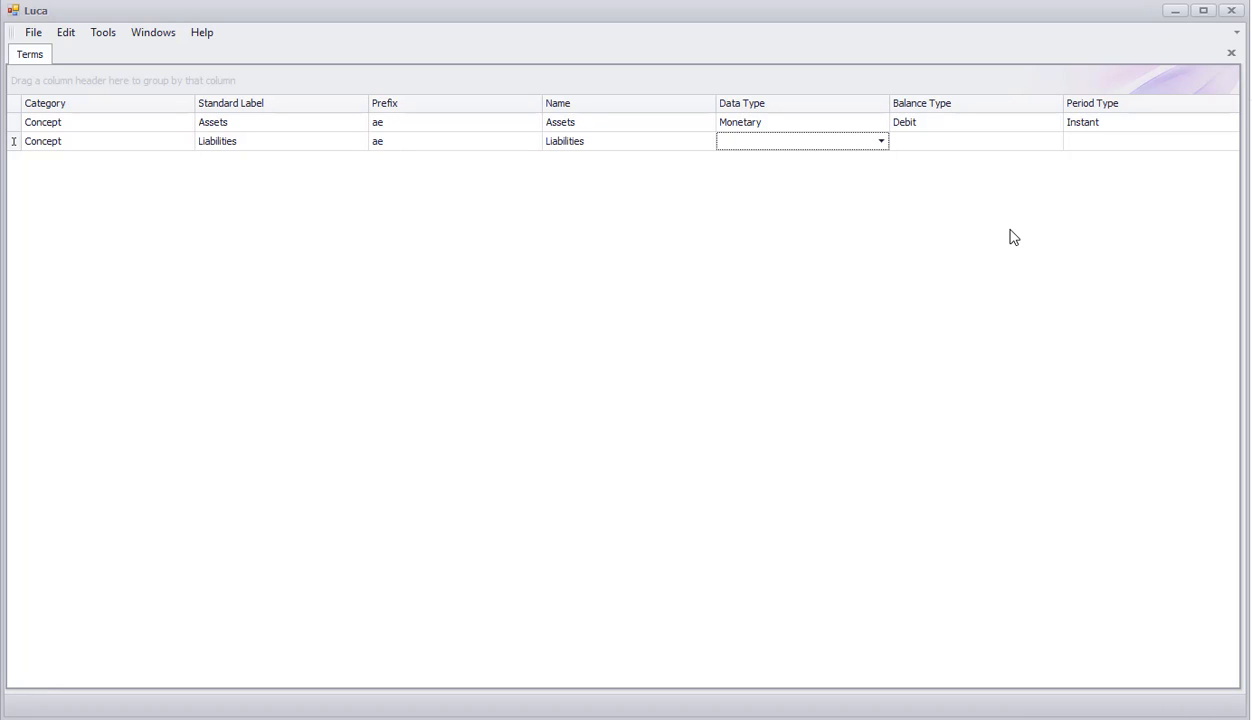
Set the Liabilities term's data type to Monetary, balance type to Credit and period type to Instant
type("m")
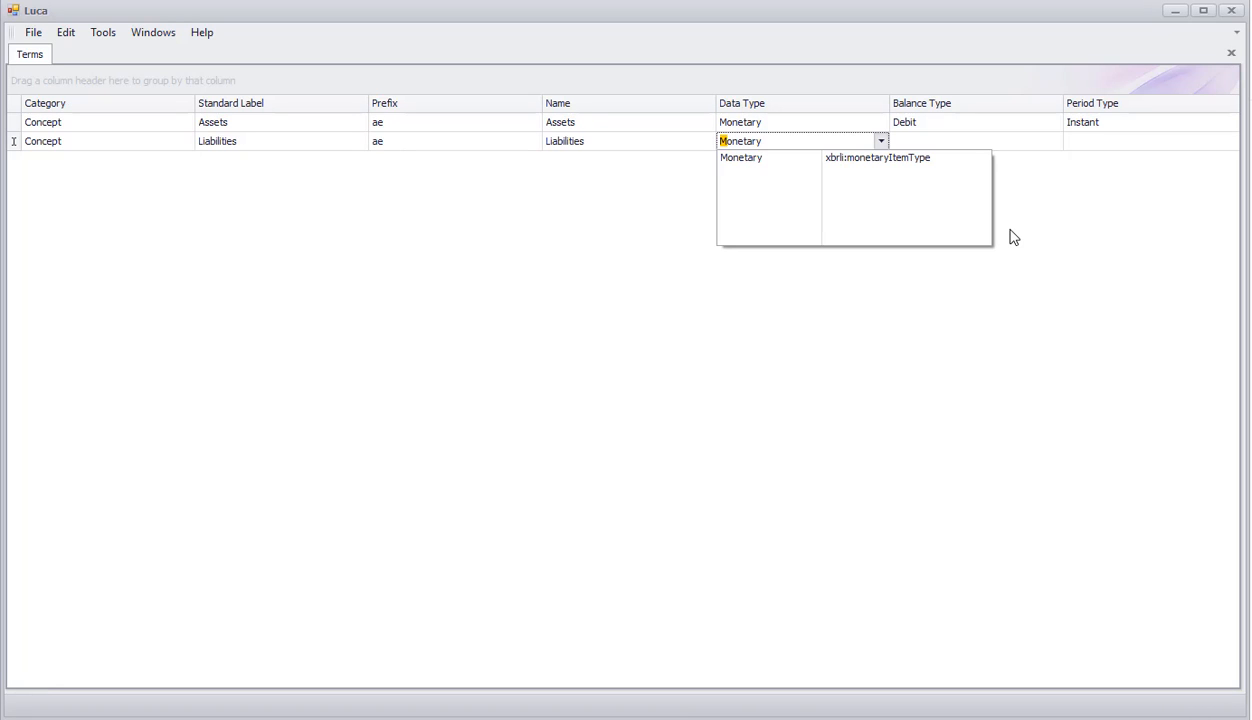
key("Return")
key("Tab")
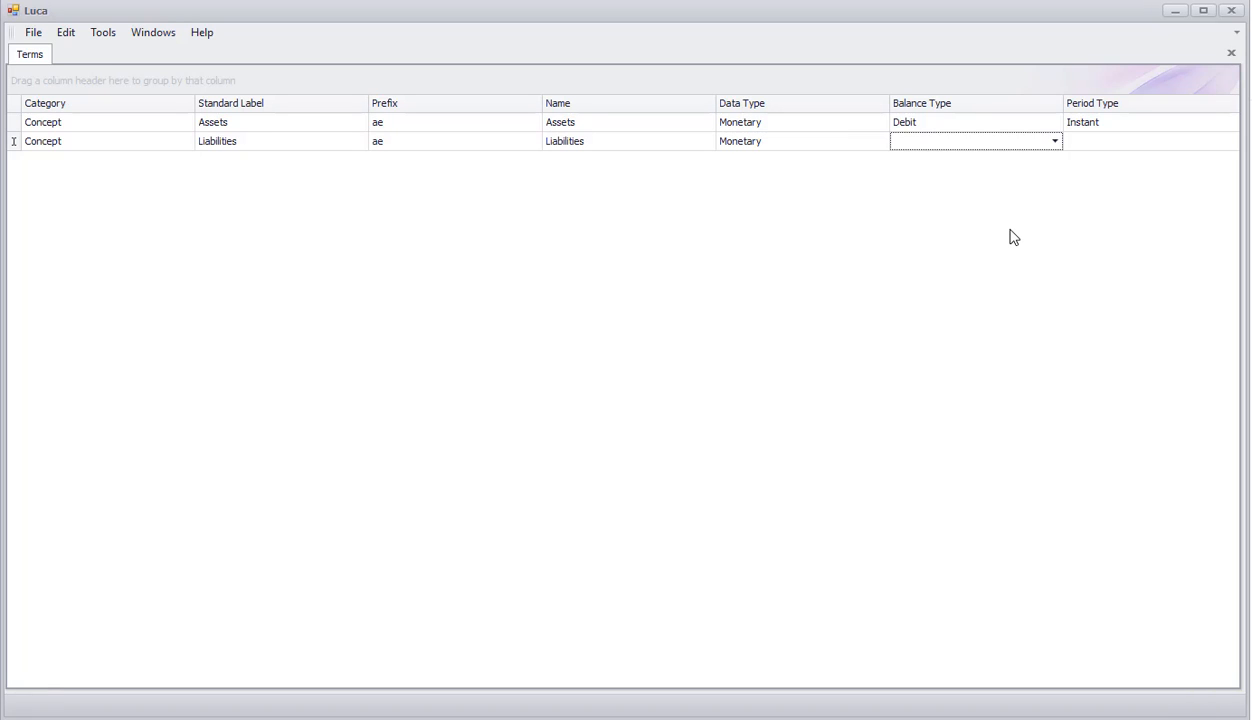
type("c")
key("Return")
key("Tab")
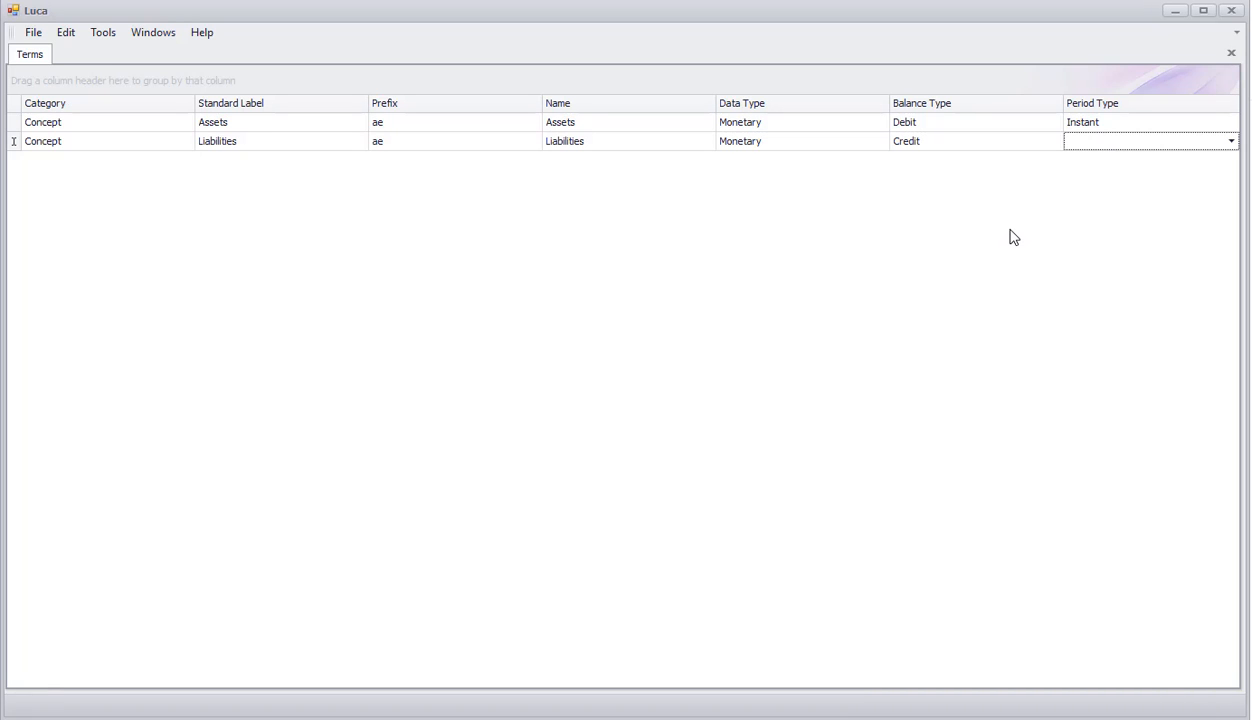
key("alt+Down")
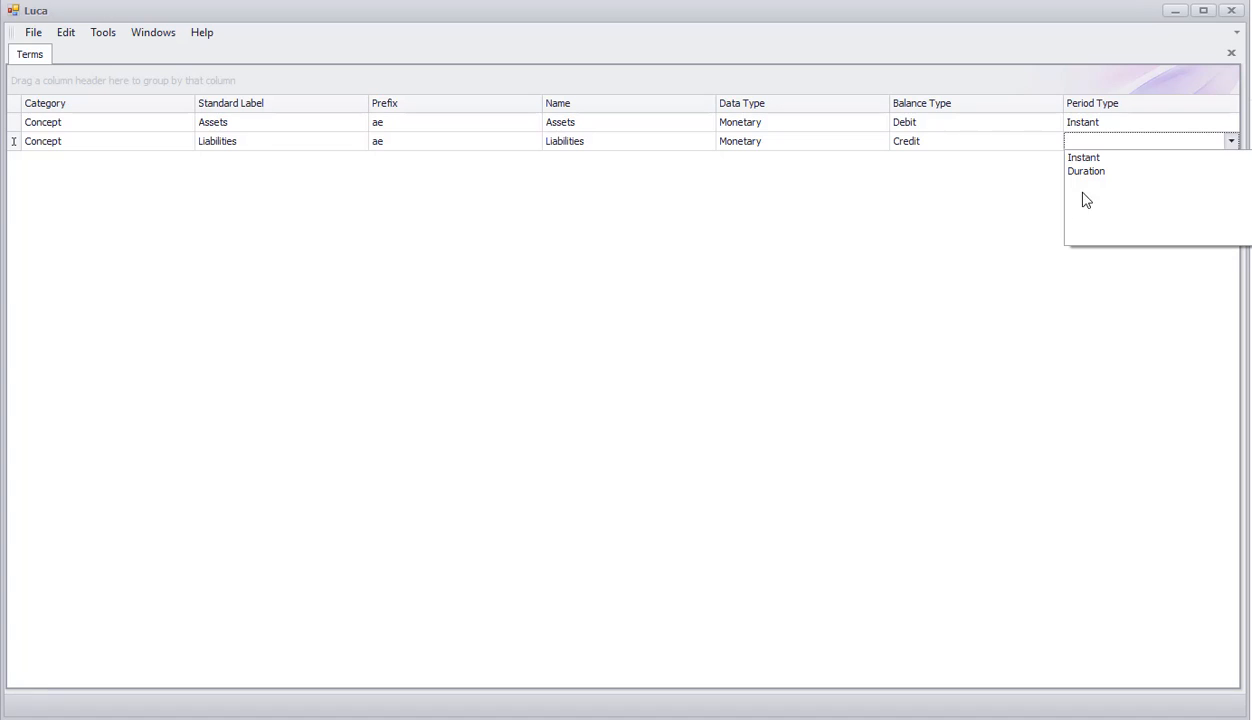
left_click(1092, 160)
key("Tab")
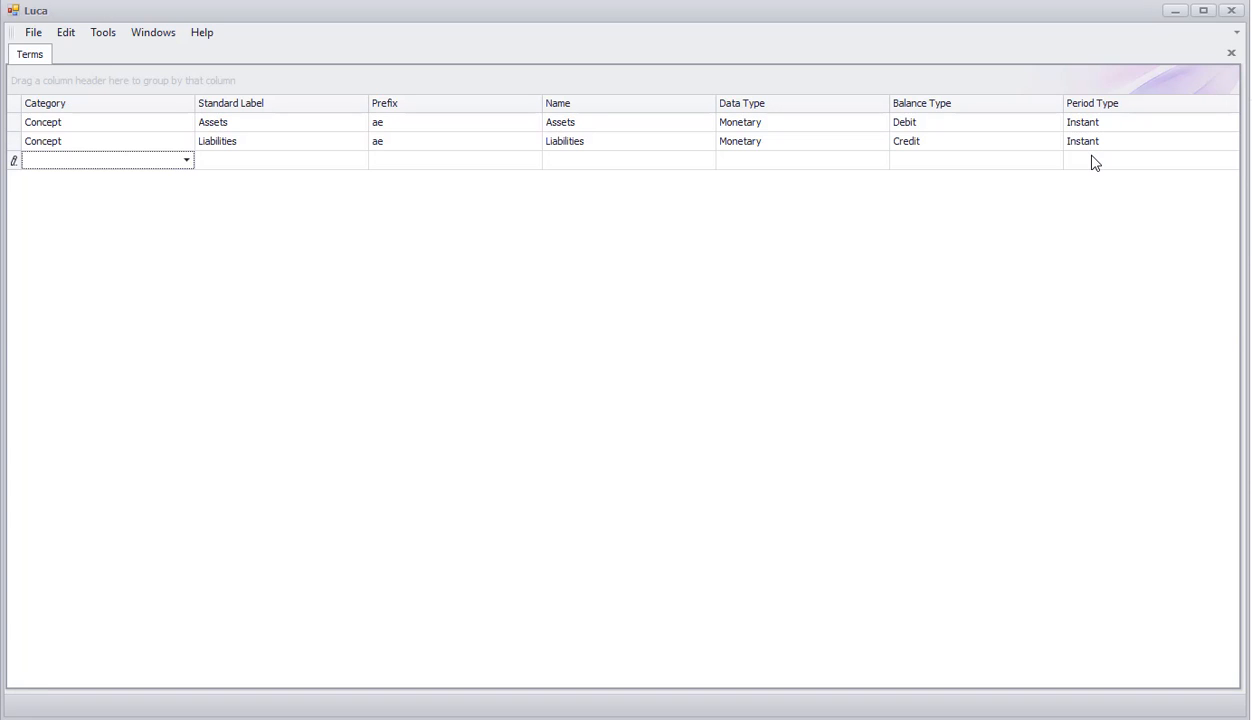
Add a third Concept term with the standard label Equity and the prefix ae
type("Concept")
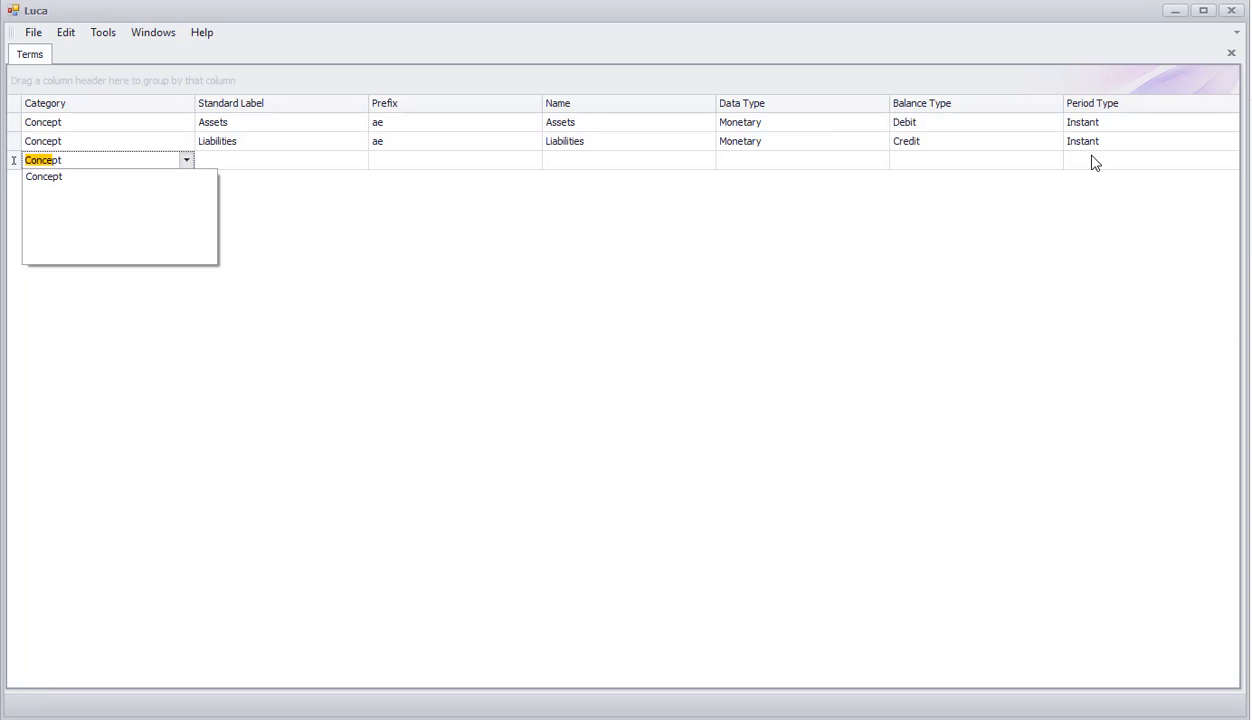
key("Return")
key("Tab")
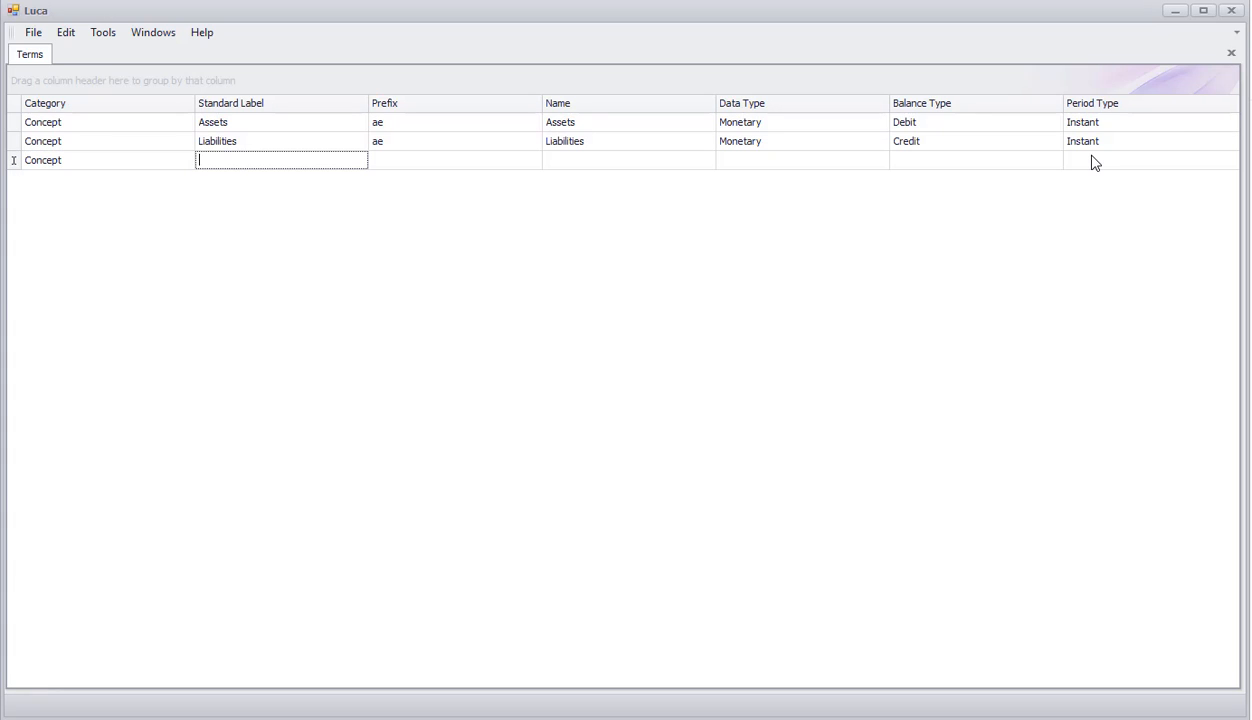
type("Equity")
key("Tab")
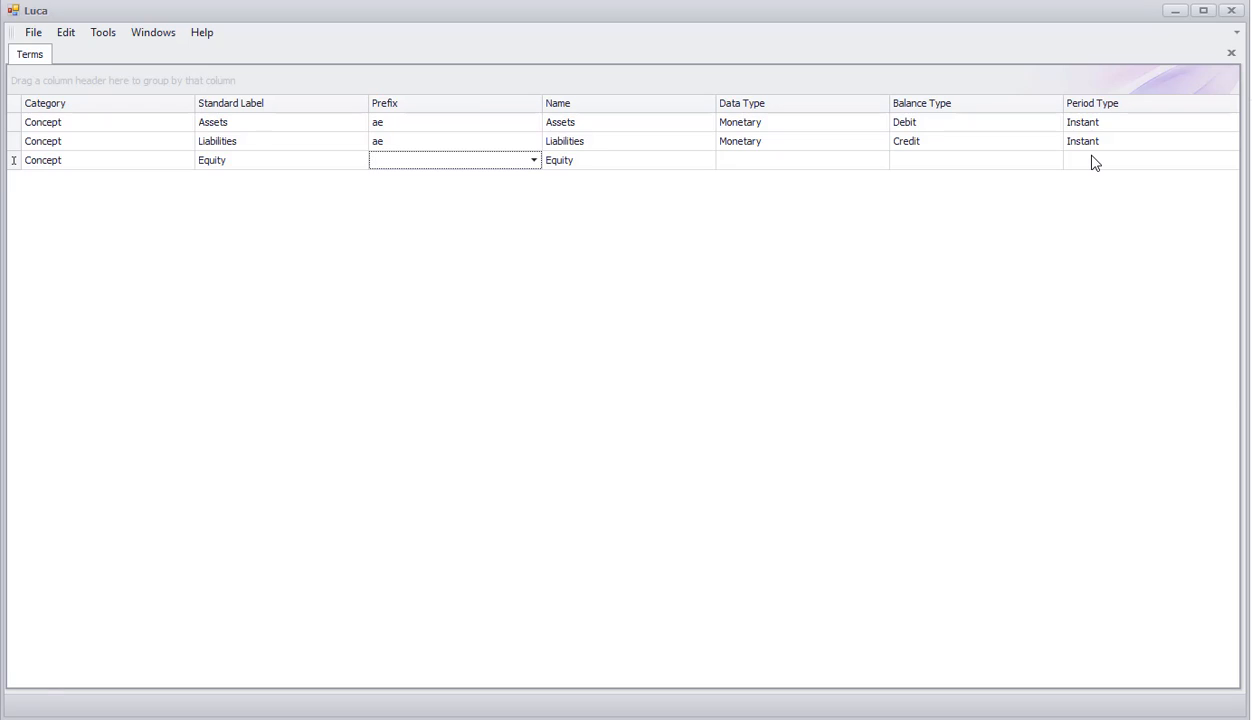
type("ae")
key("Tab")
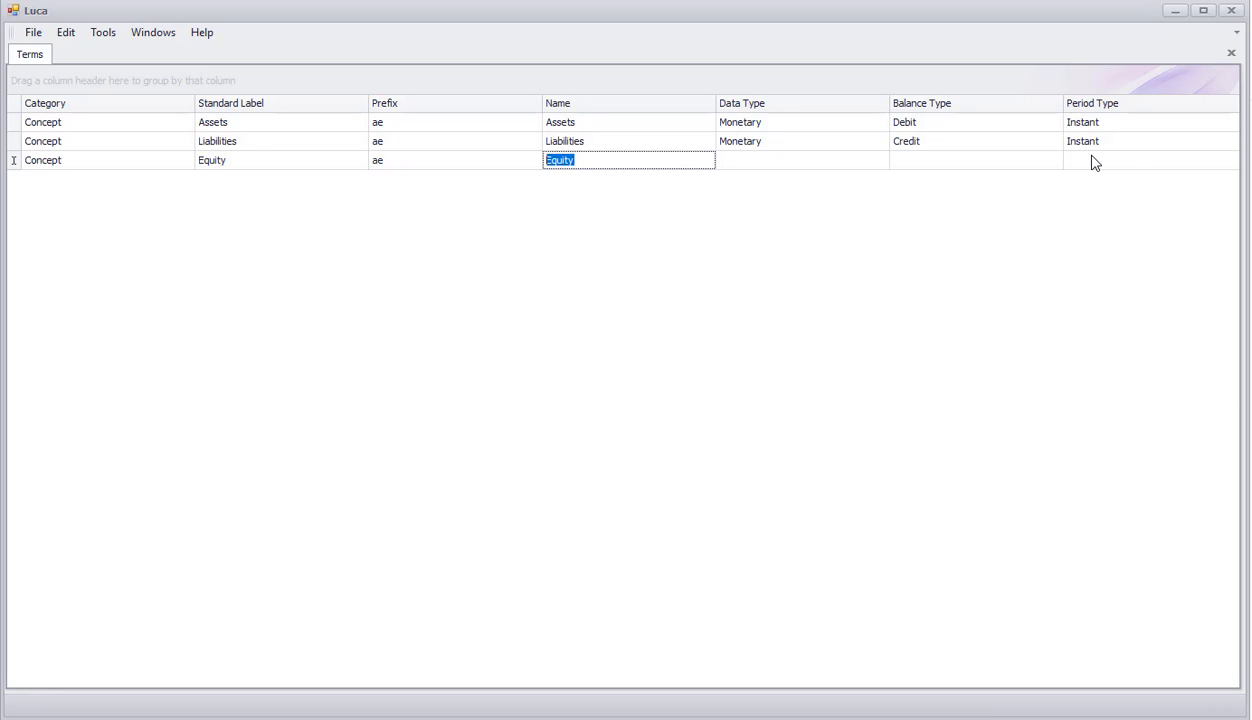
Set the Equity term's data type to Monetary, balance type to Credit and period type to Instant
key("Tab")
type("m")
key("Return")
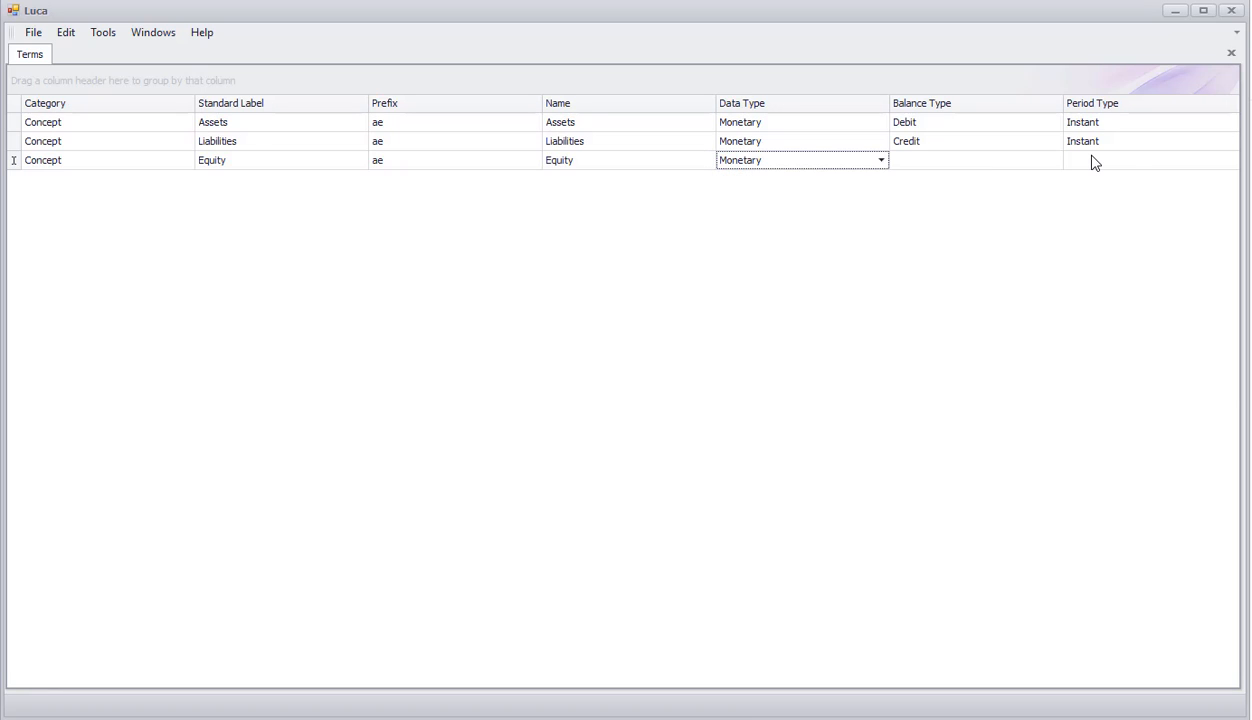
key("Tab")
type("c")
key("Return")
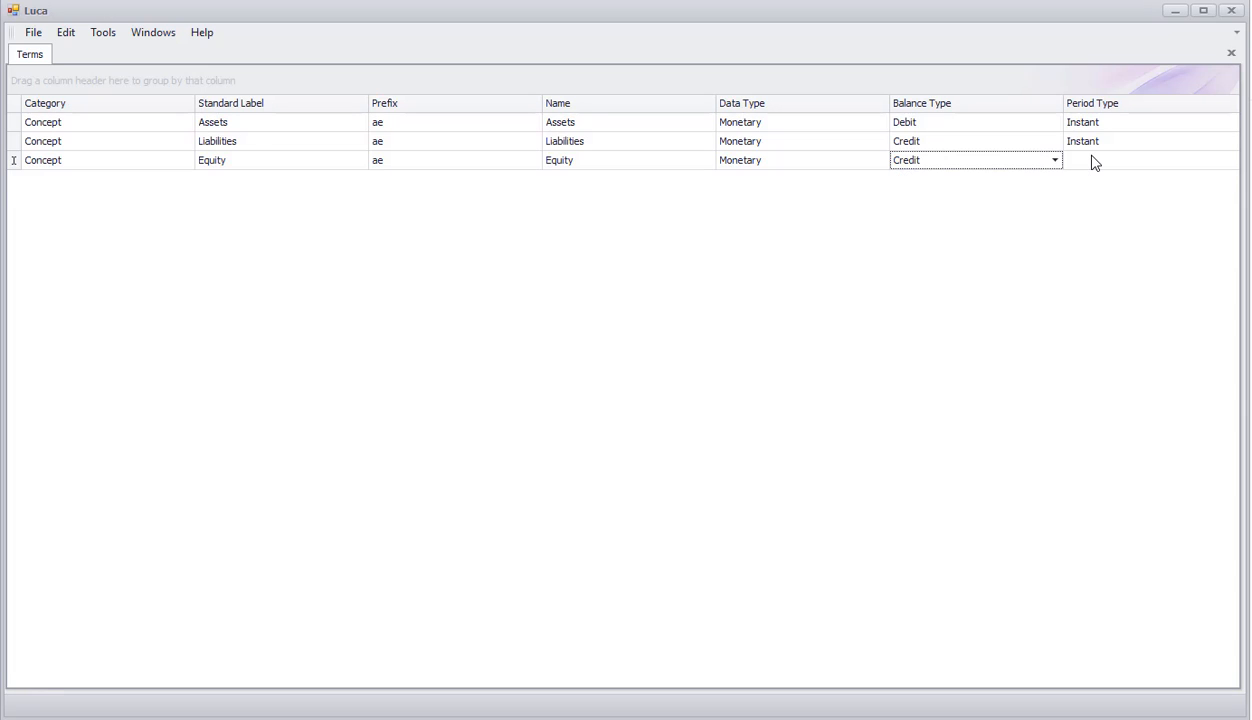
key("Tab")
type("i")
key("Return")
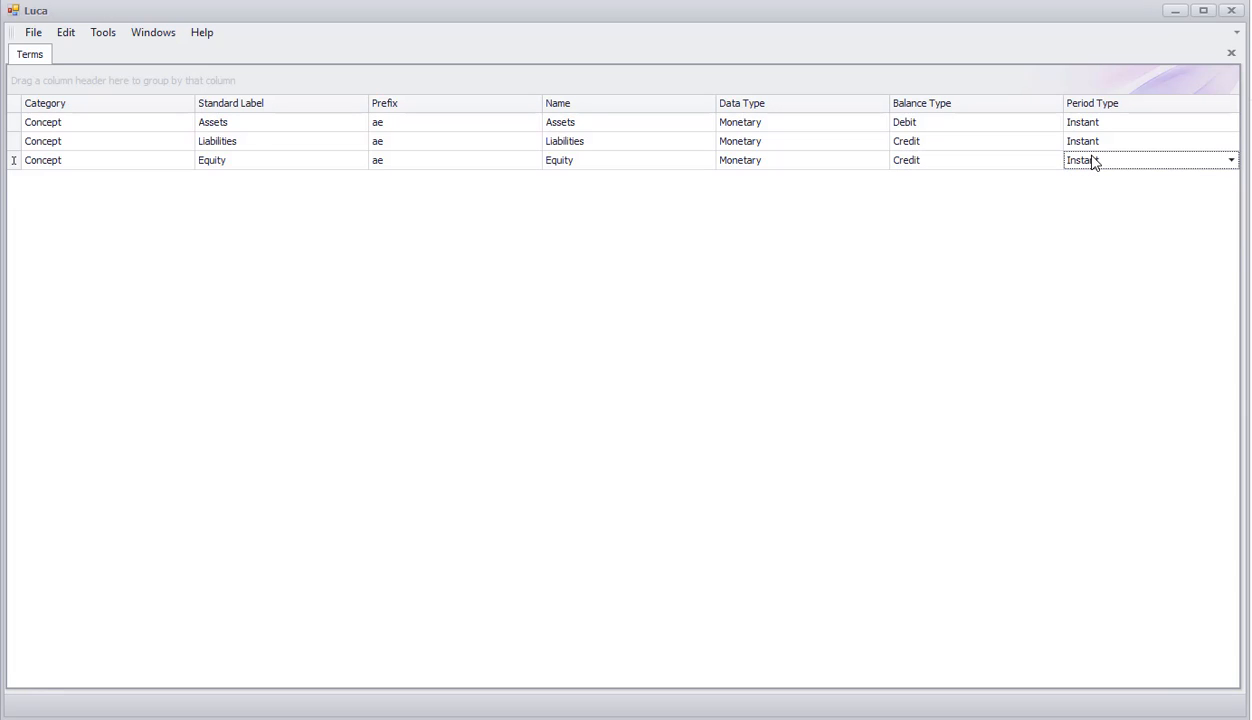
key("Tab")
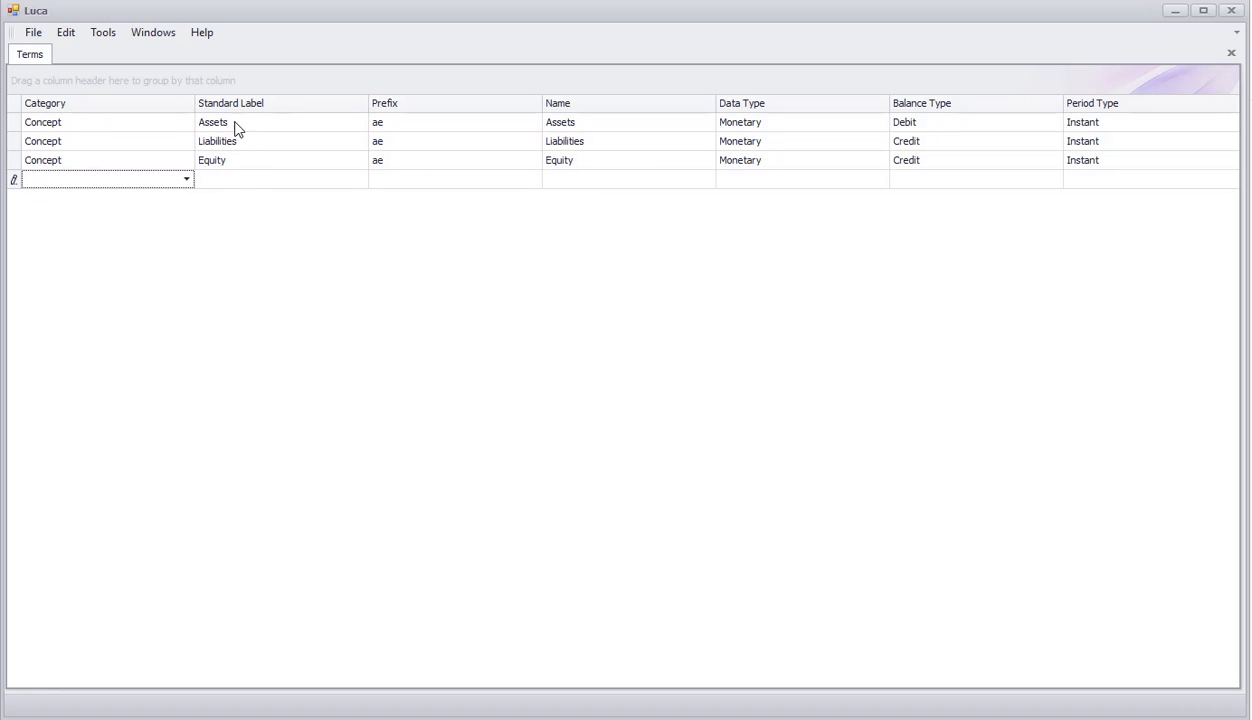
Add an Abstract term with the standard label Balance Sheet [Arithmetic] and the prefix ae, and close the list of terms
left_click(187, 180)
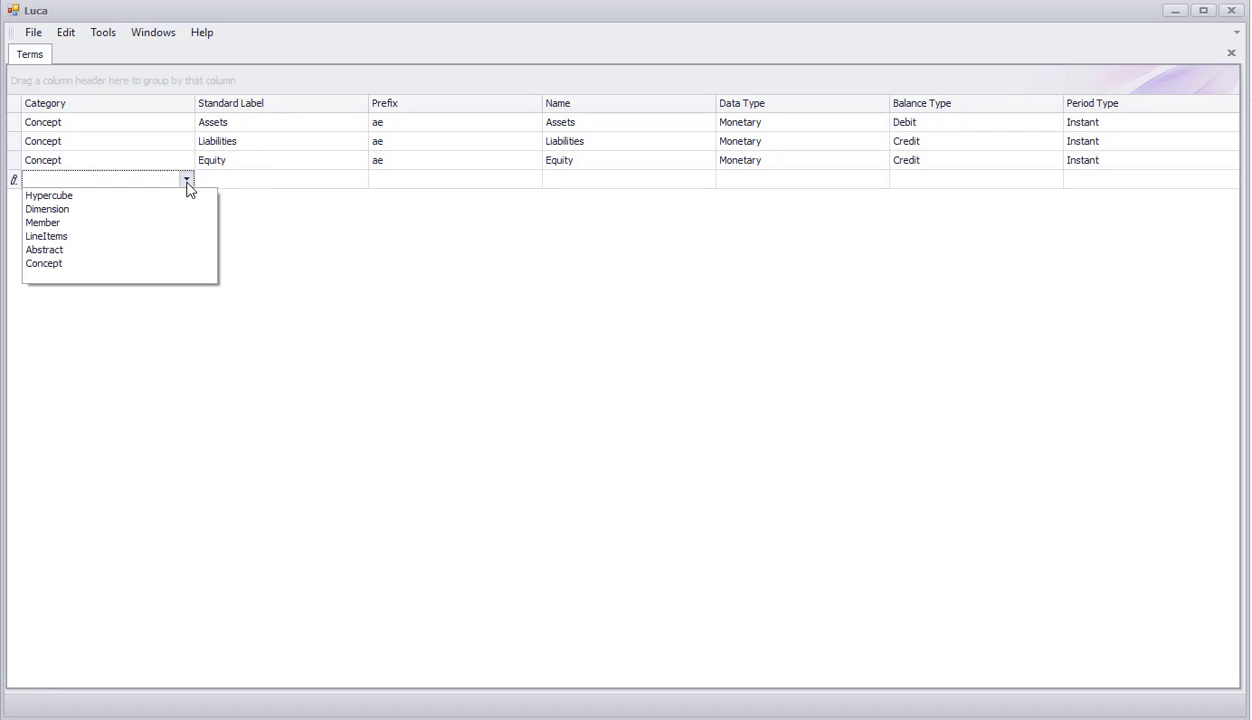
left_click(72, 251)
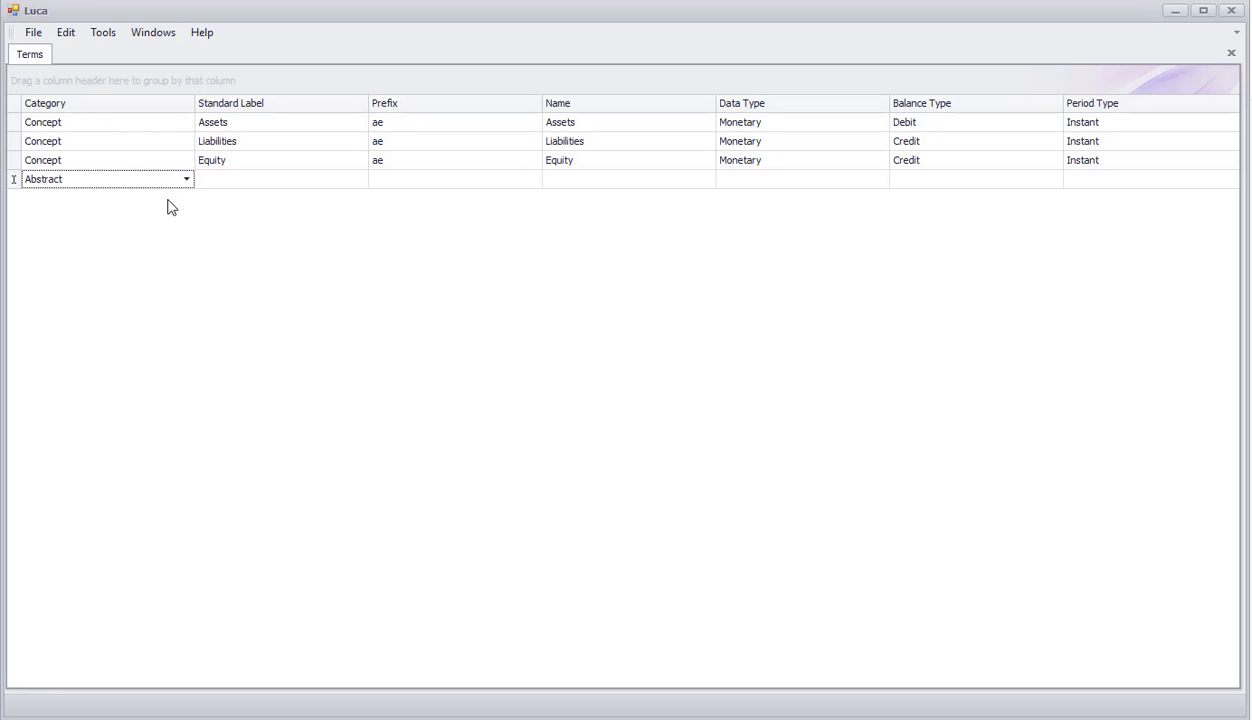
left_click(225, 182)
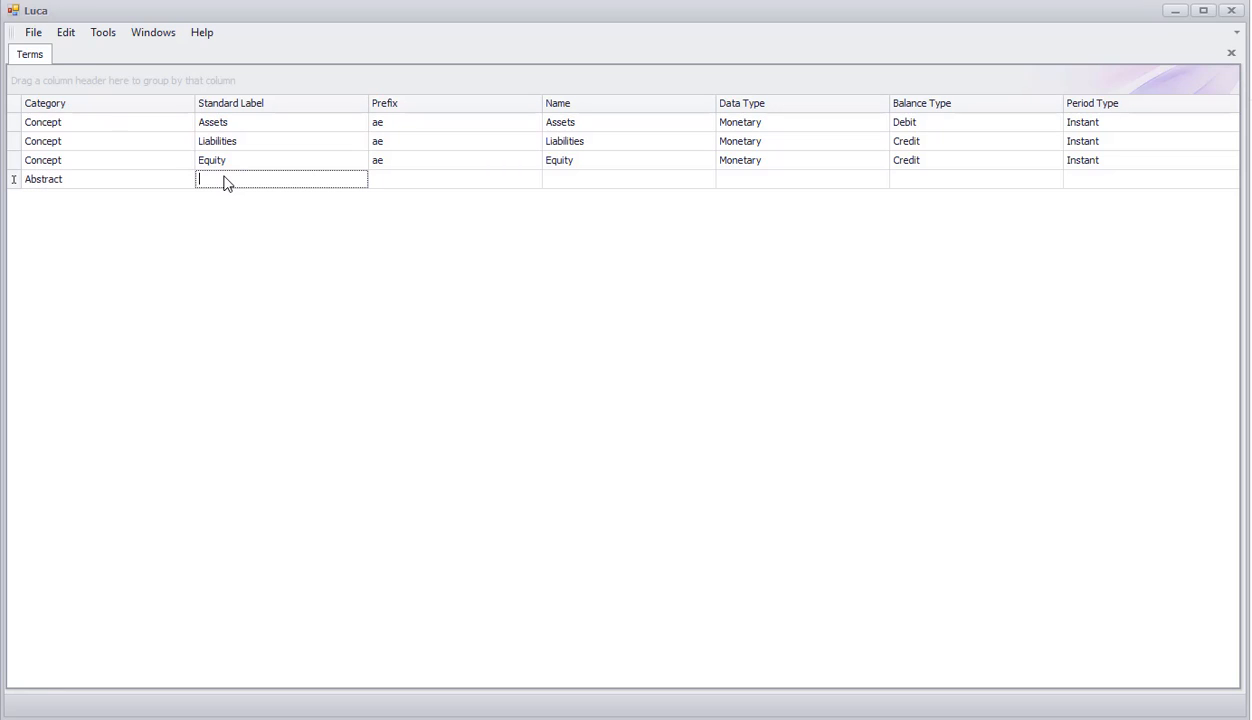
type("Balance Sheet [Arithmetic]")
key("Tab")
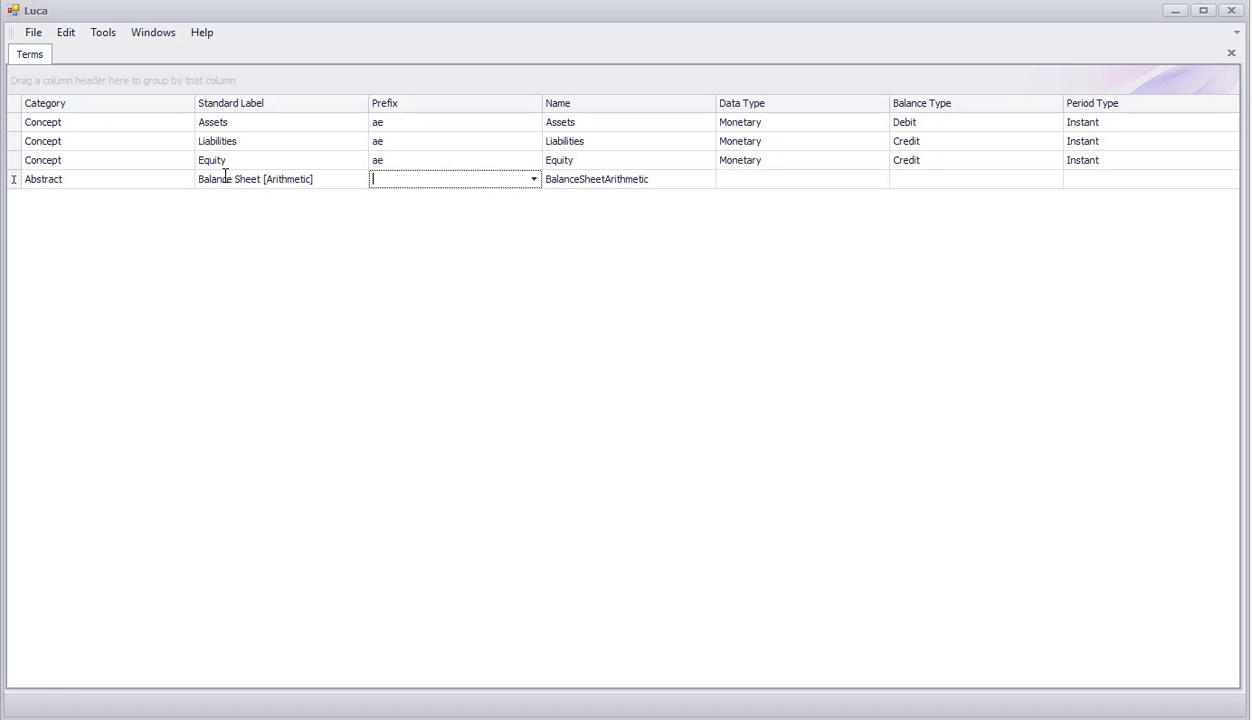
type("ae")
key("Tab")
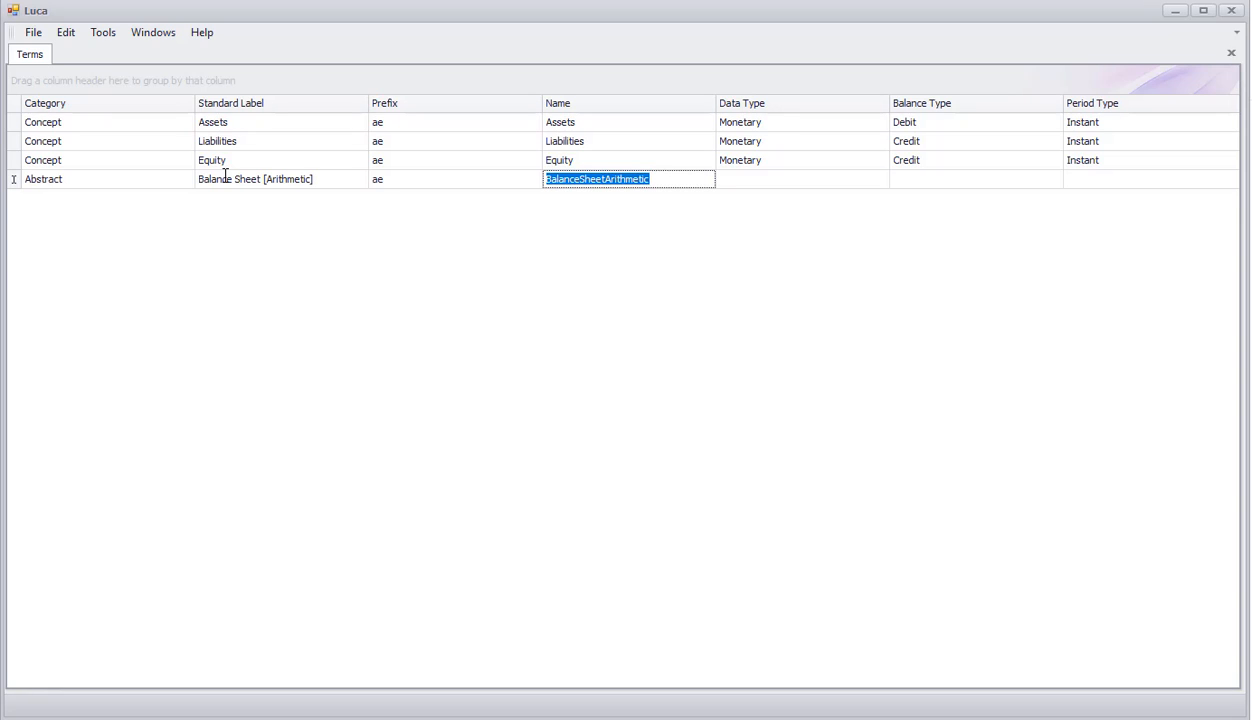
key("Tab")
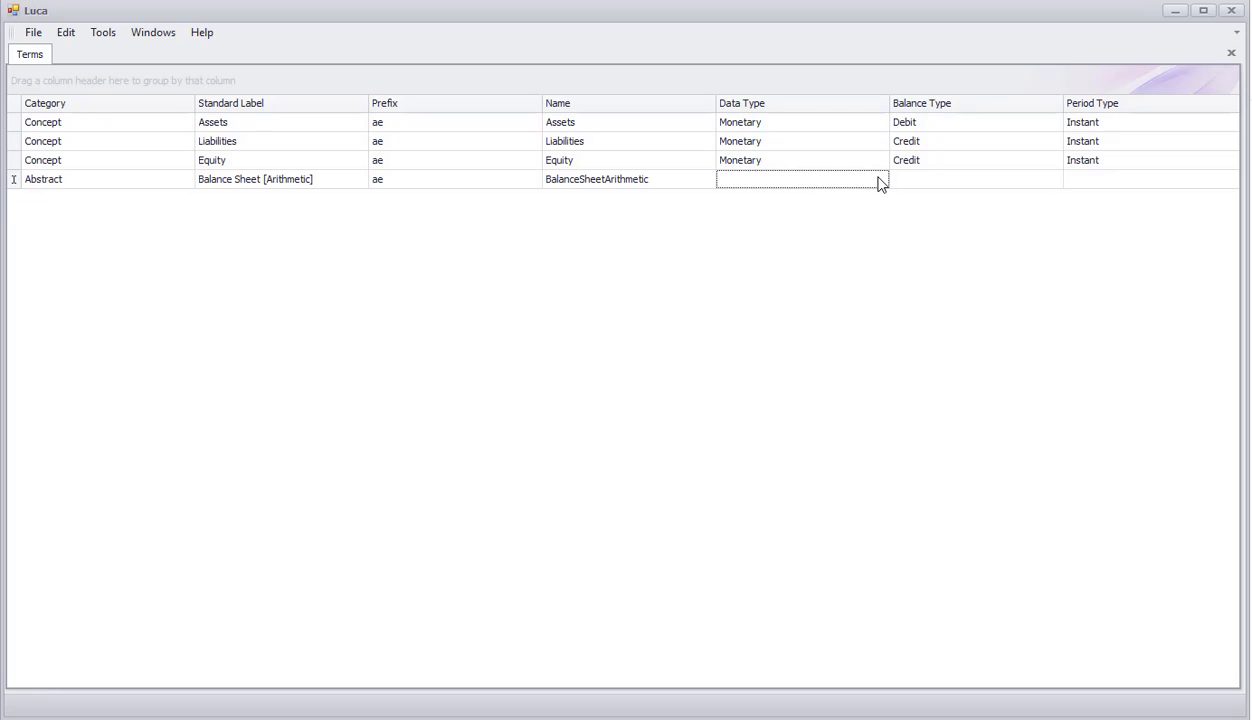
left_click(920, 180)
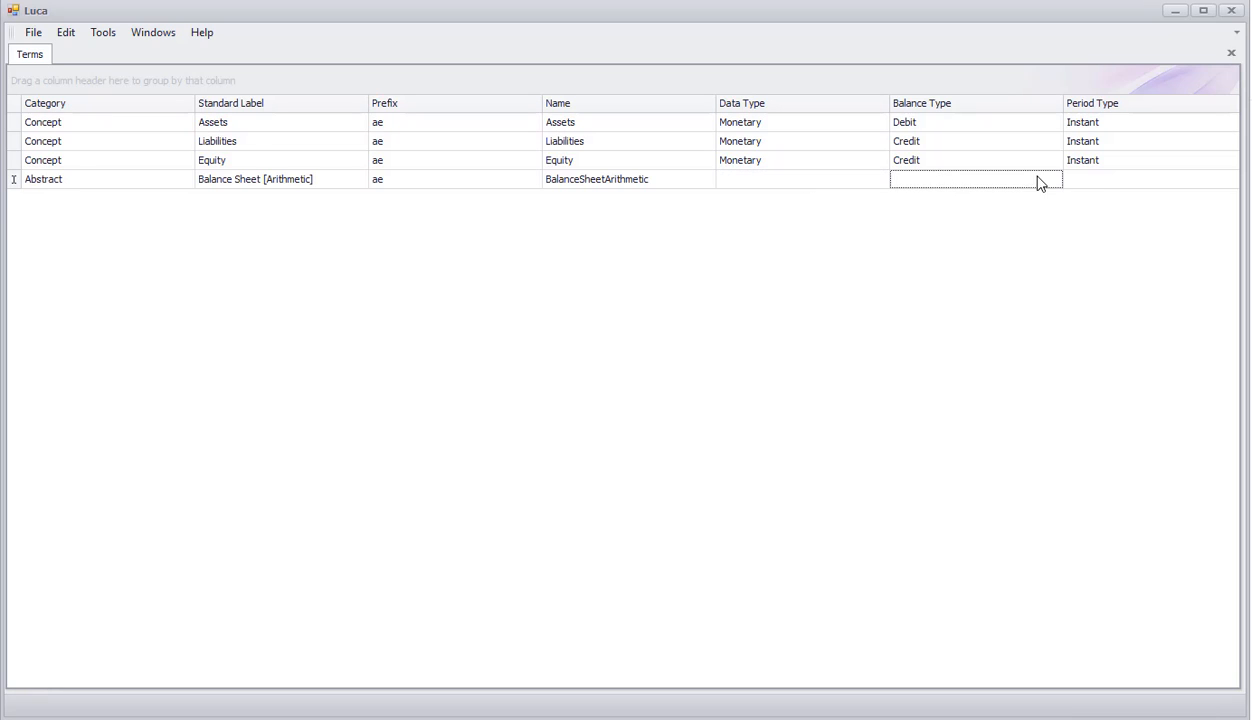
left_click(1090, 185)
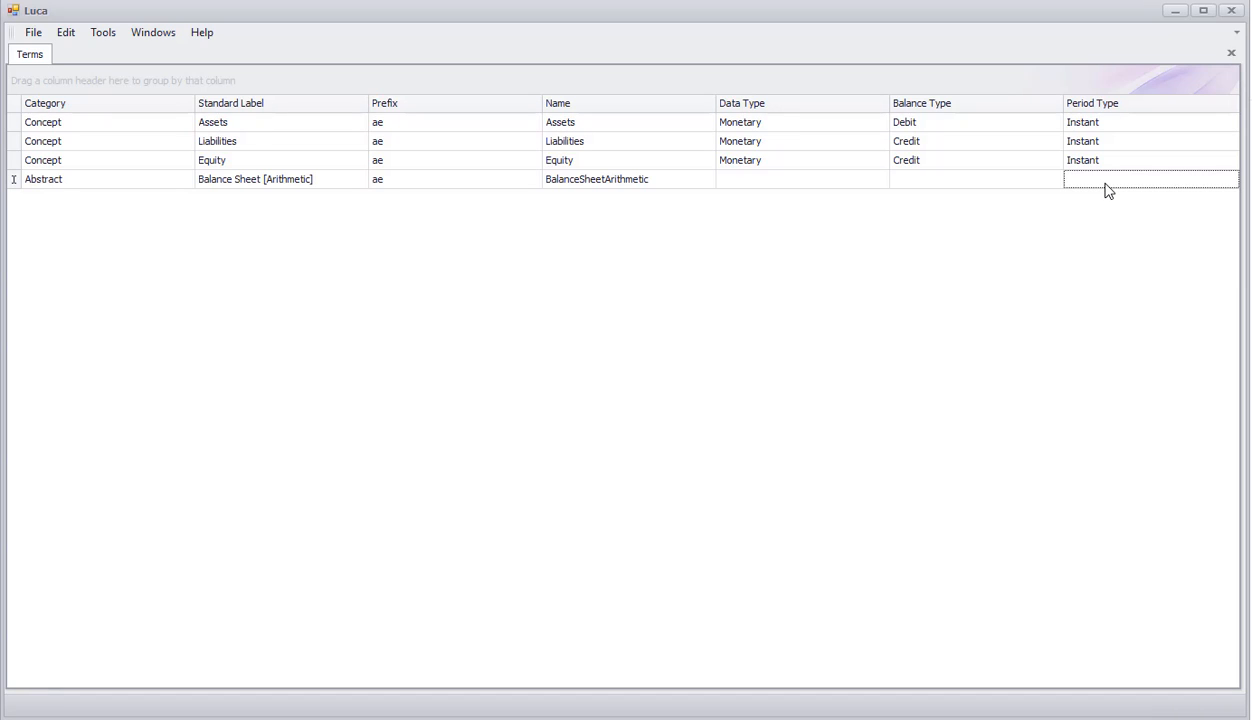
left_click(1231, 53)
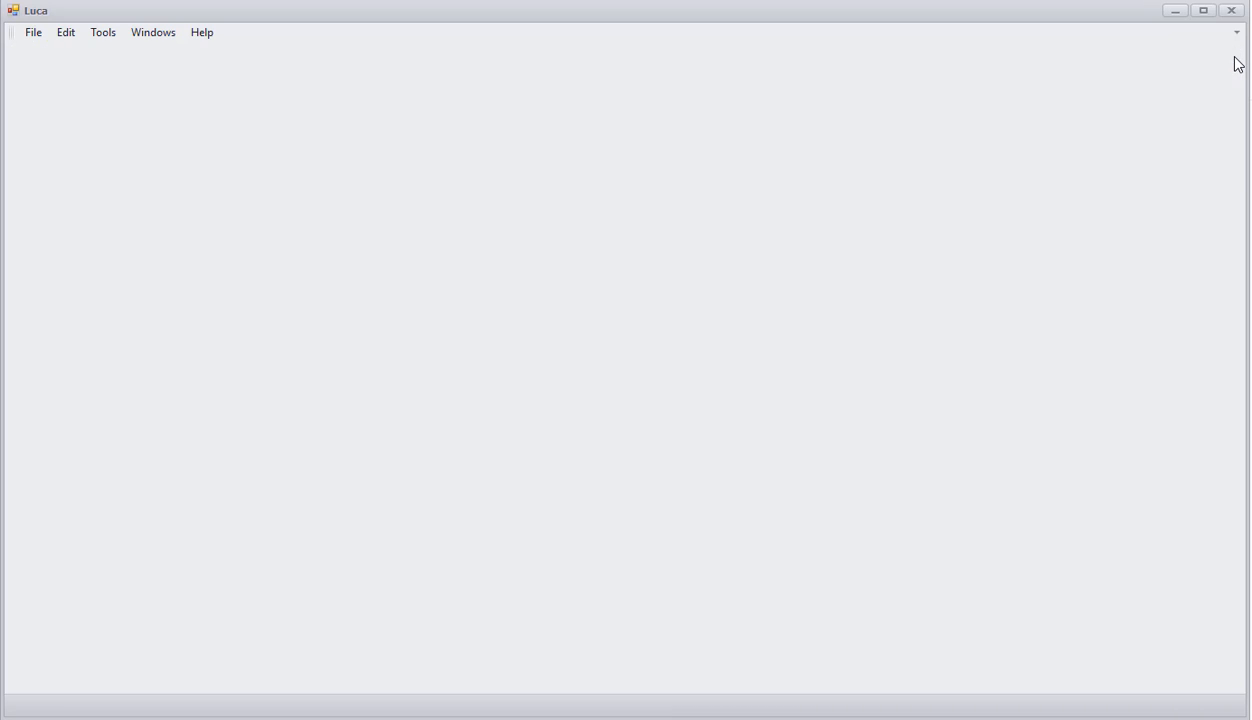
Review the columns available in the list of labels and close it
left_click(63, 33)
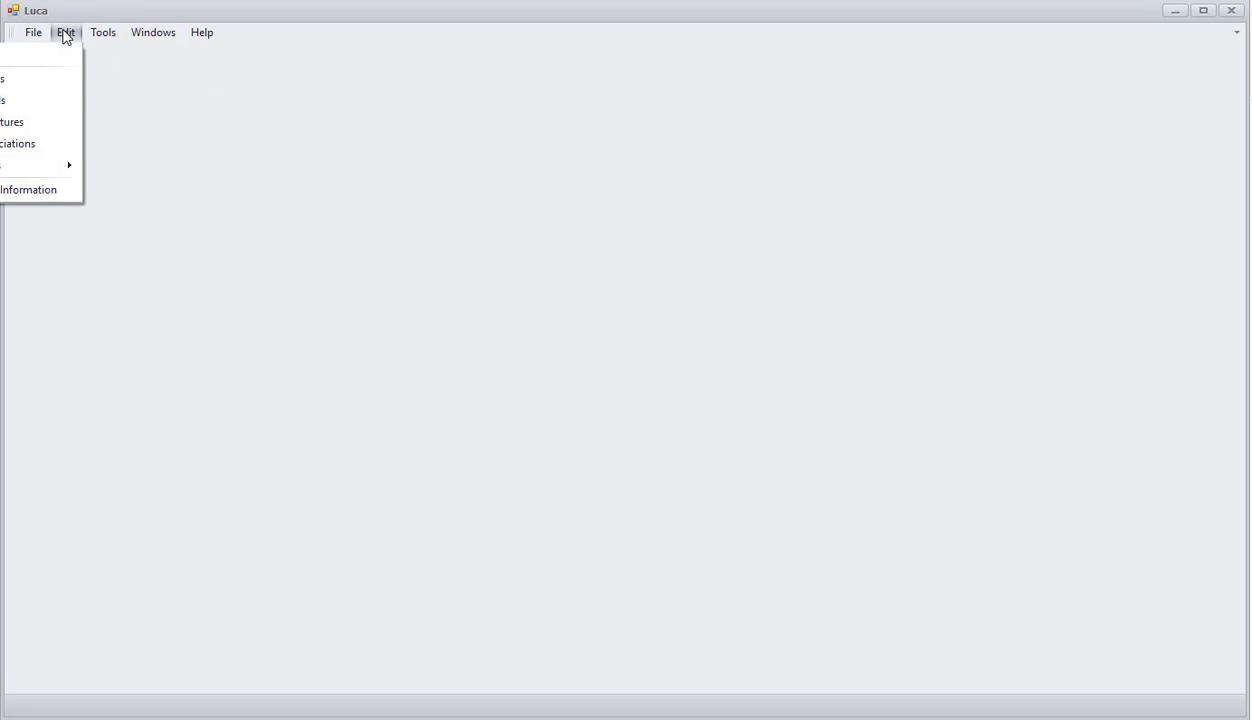
left_click(24, 102)
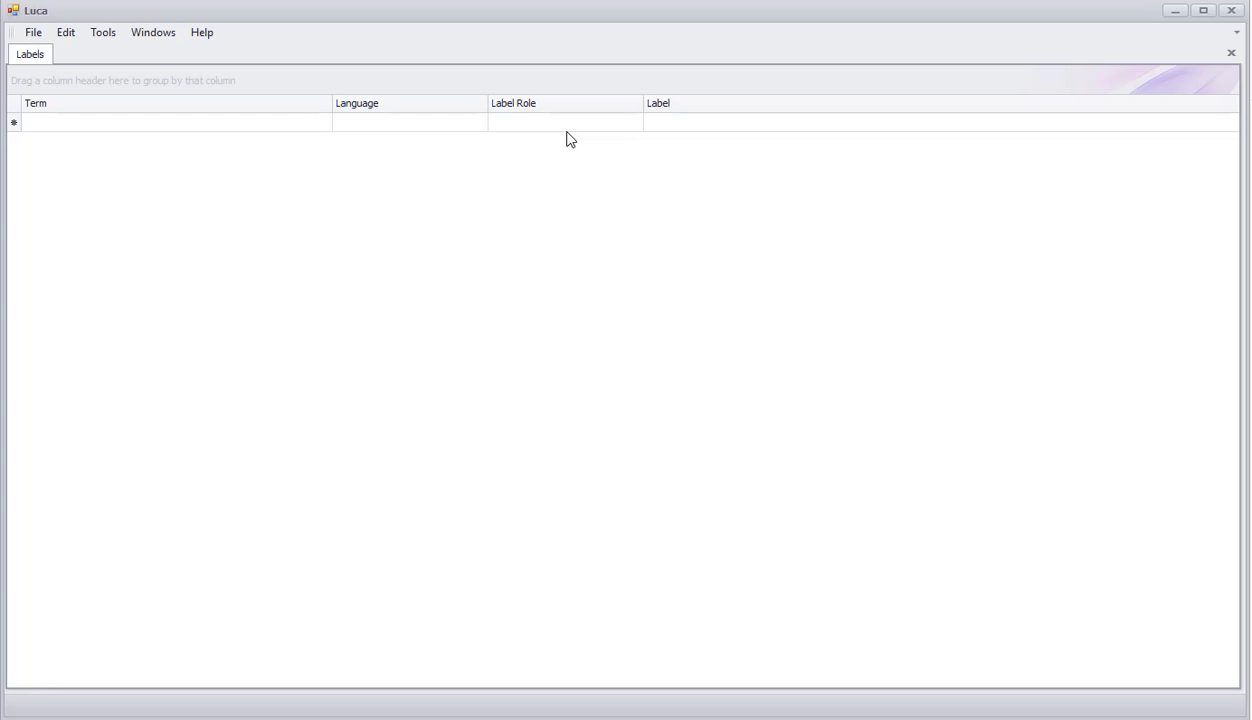
left_click(1231, 54)
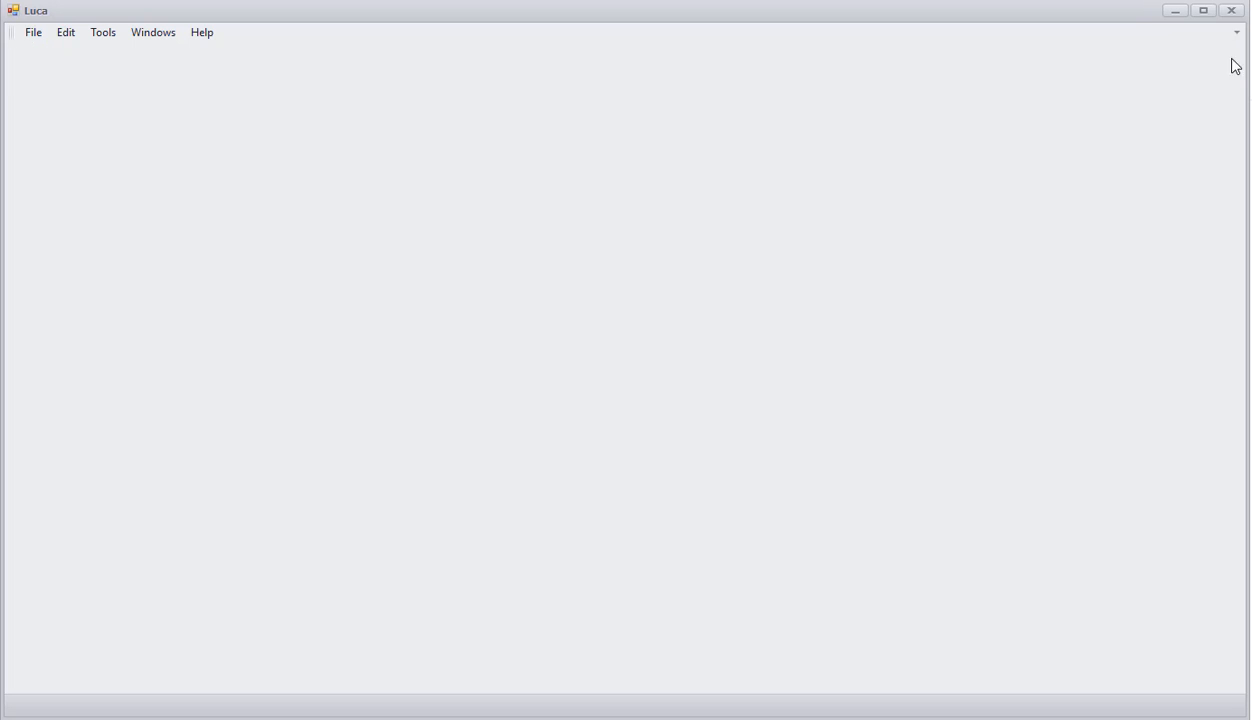
In the list of structures, add one with the identifier BalanceSheet and the title 01-Balance Sheet, and close the list
left_click(66, 34)
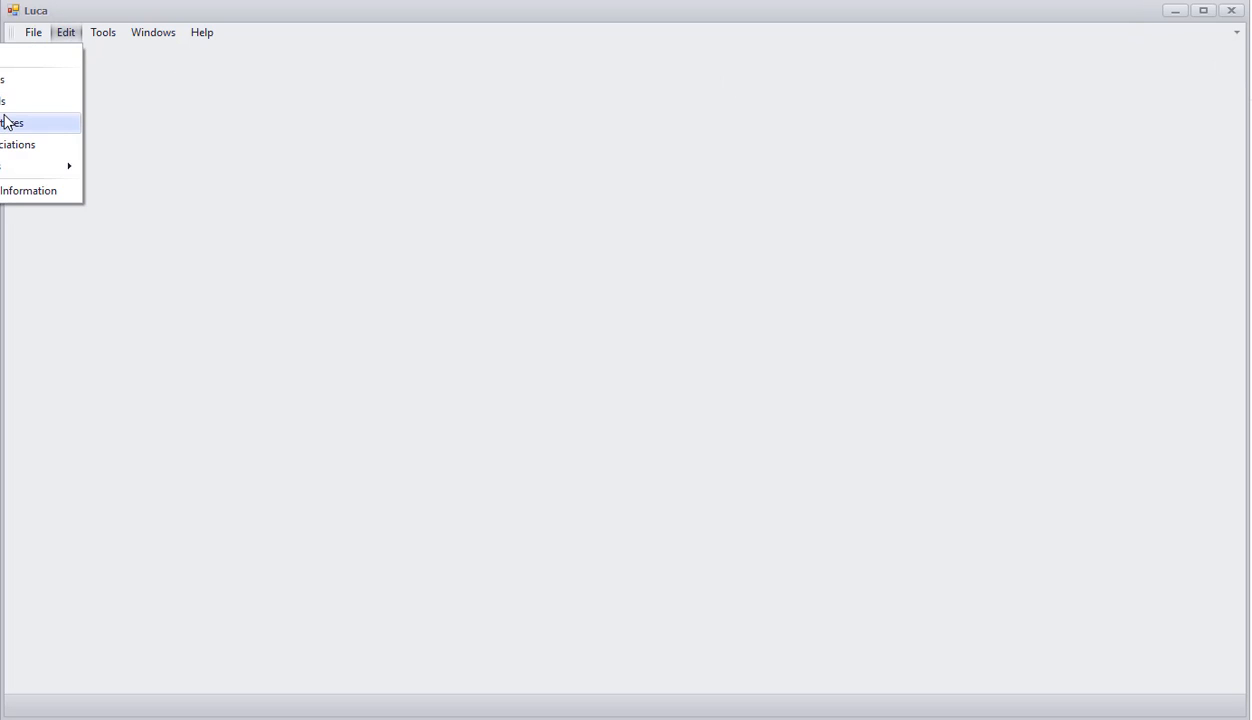
left_click(8, 122)
left_click(52, 124)
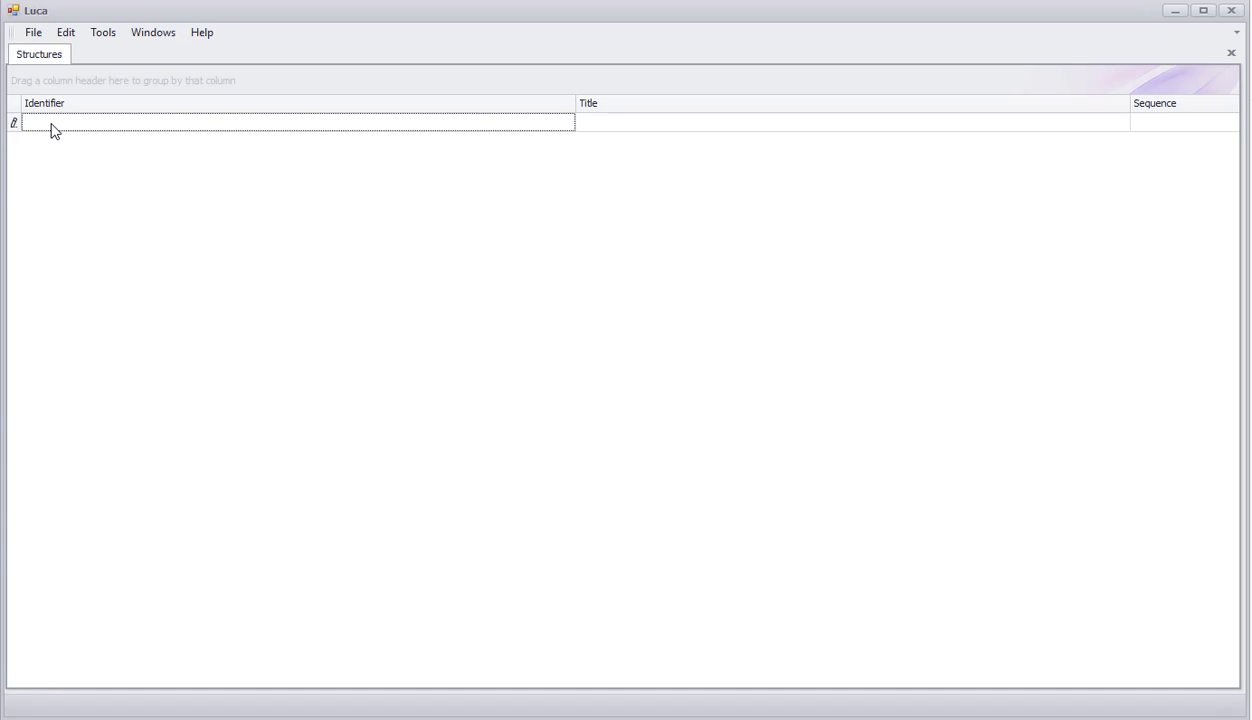
type("BalanceSheet")
key("Tab")
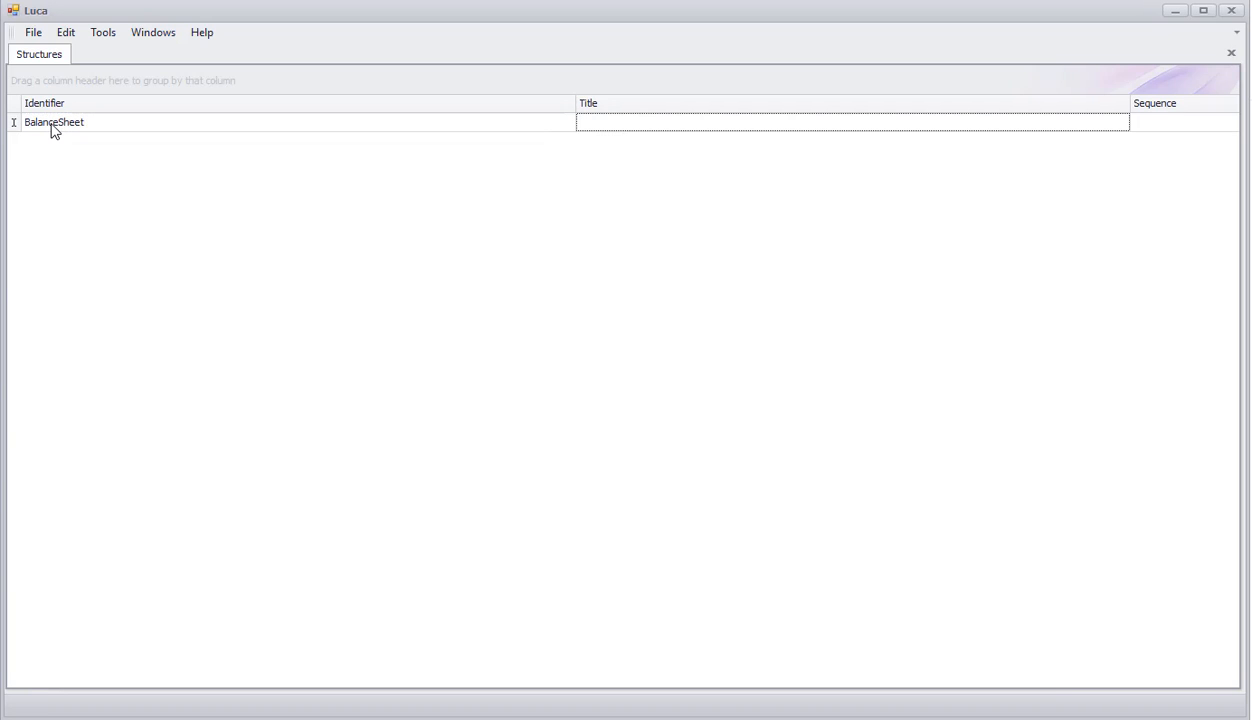
type("01-Balance Sheet")
key("Tab")
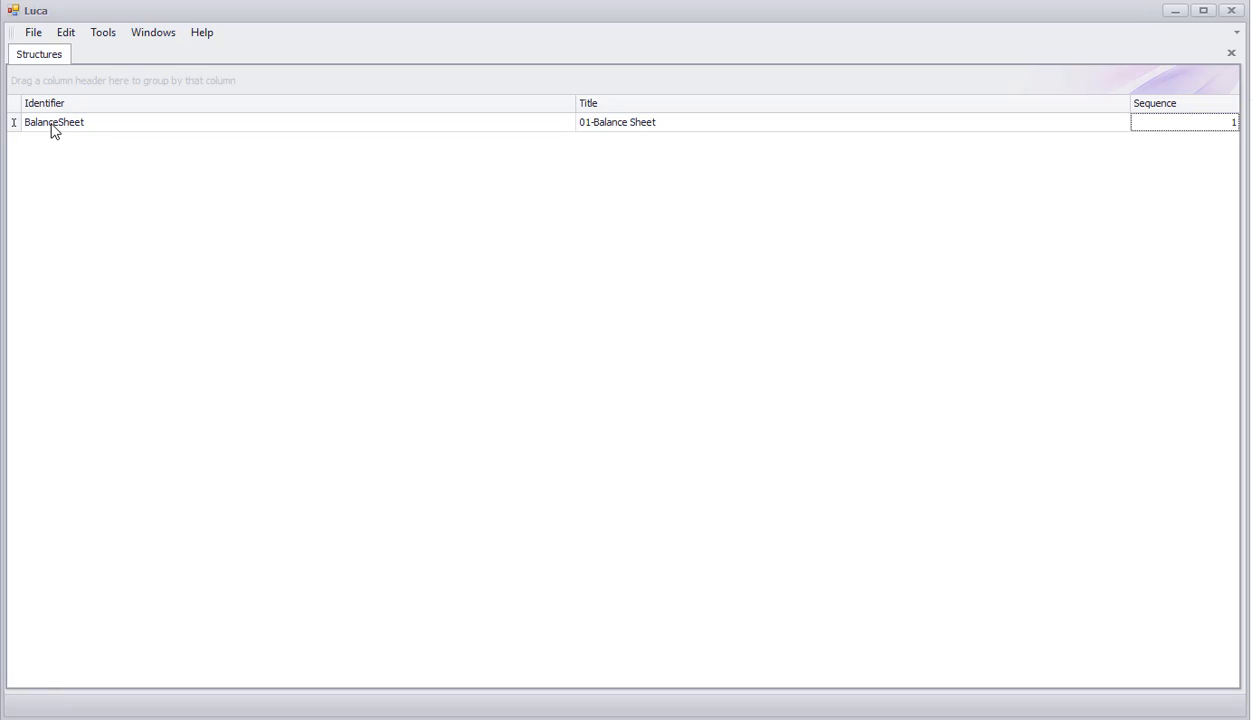
key("Tab")
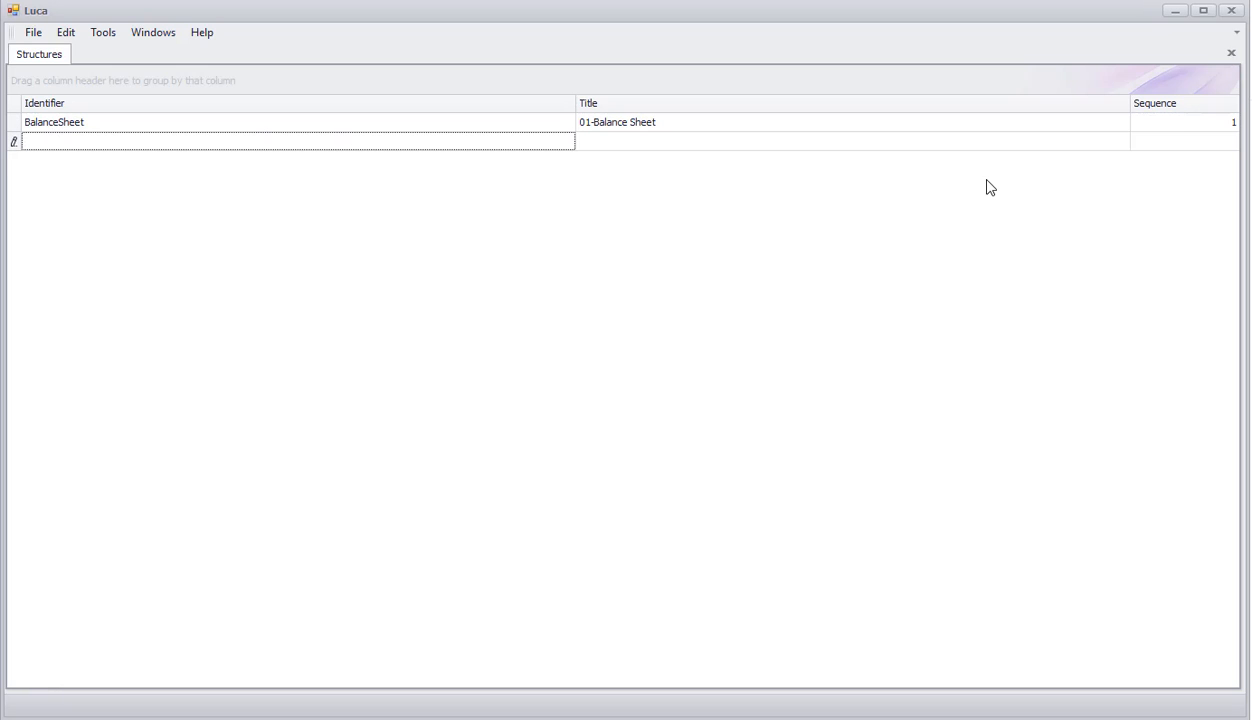
left_click(1233, 55)
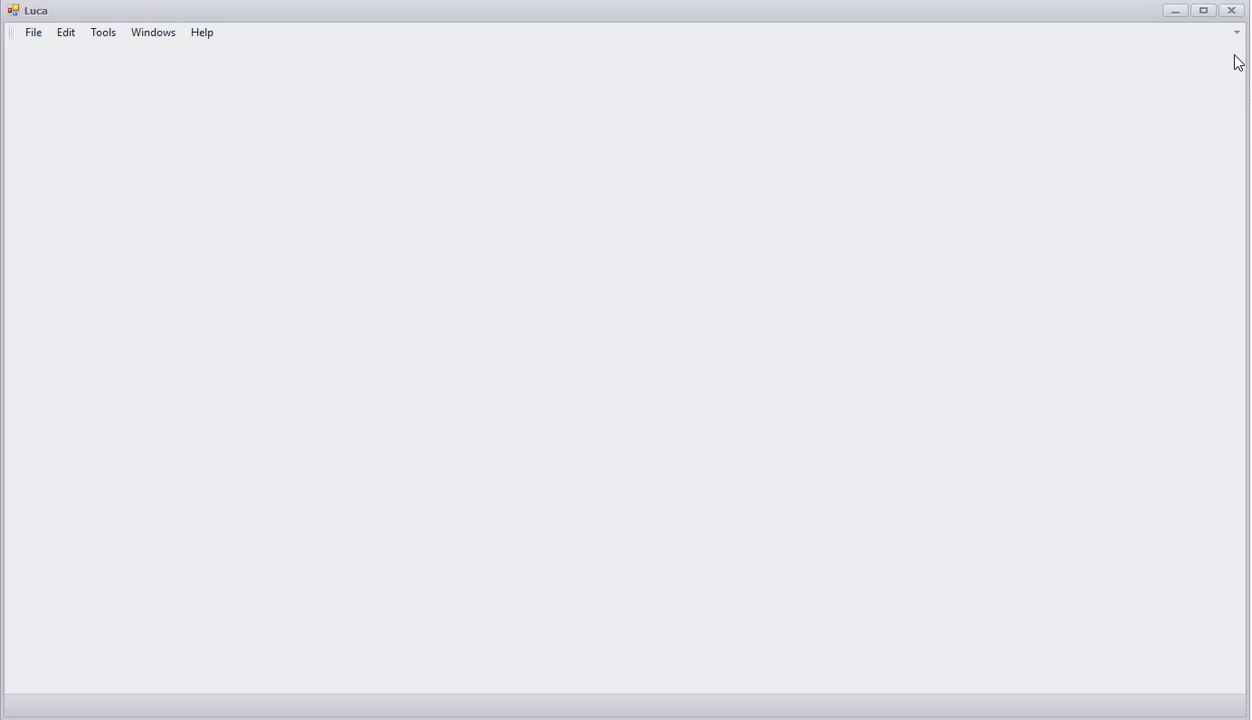
In the list of associations, start a new row with structure type Presentation and network identifier BalanceSheet
left_click(66, 34)
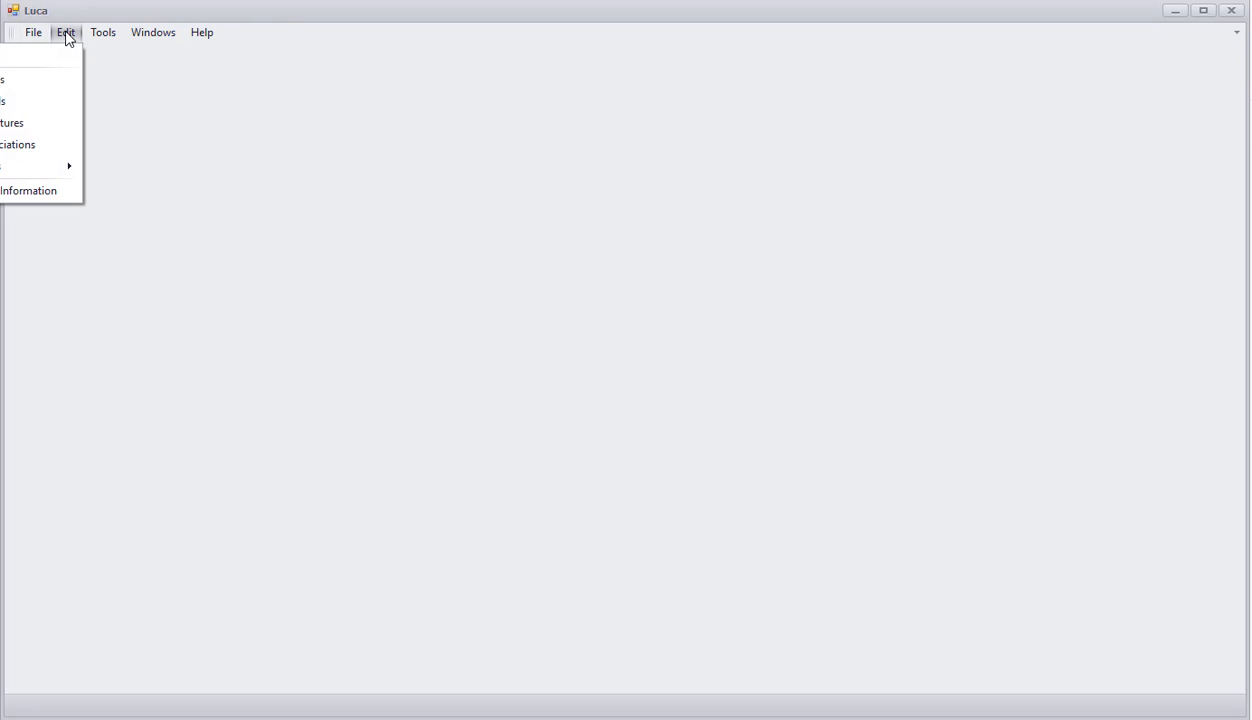
left_click(10, 152)
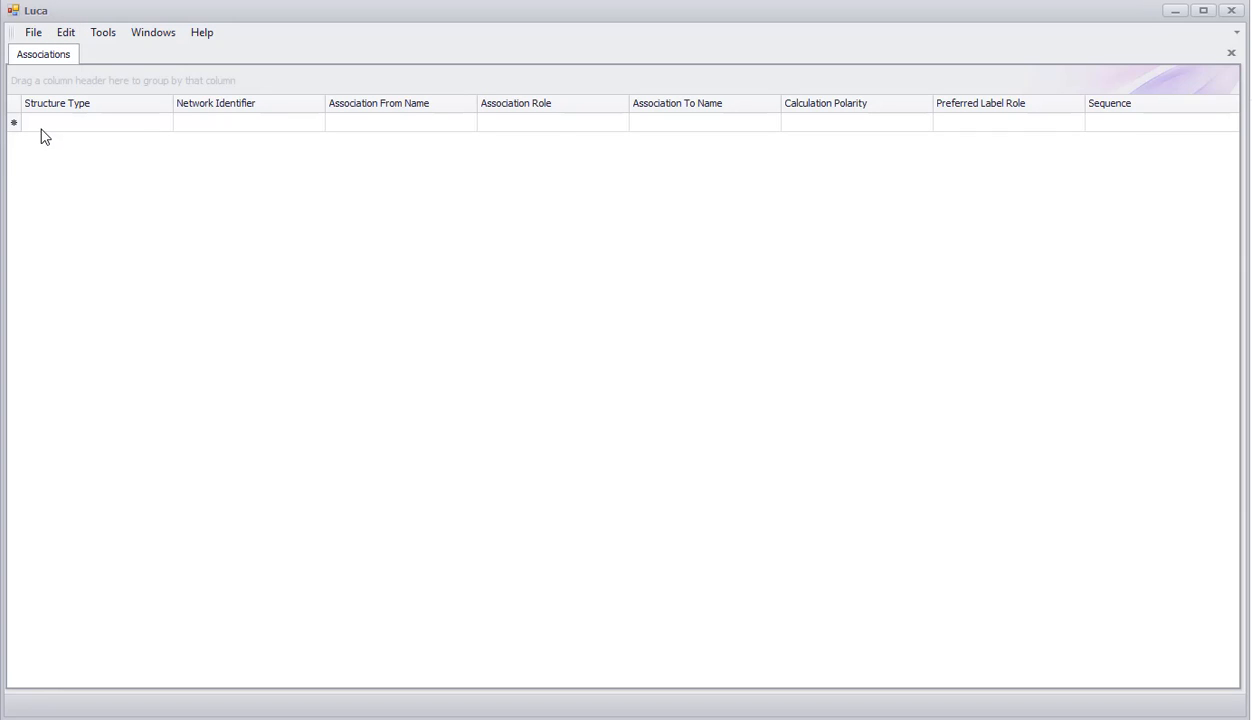
left_click(42, 126)
left_click(59, 143)
left_click(212, 124)
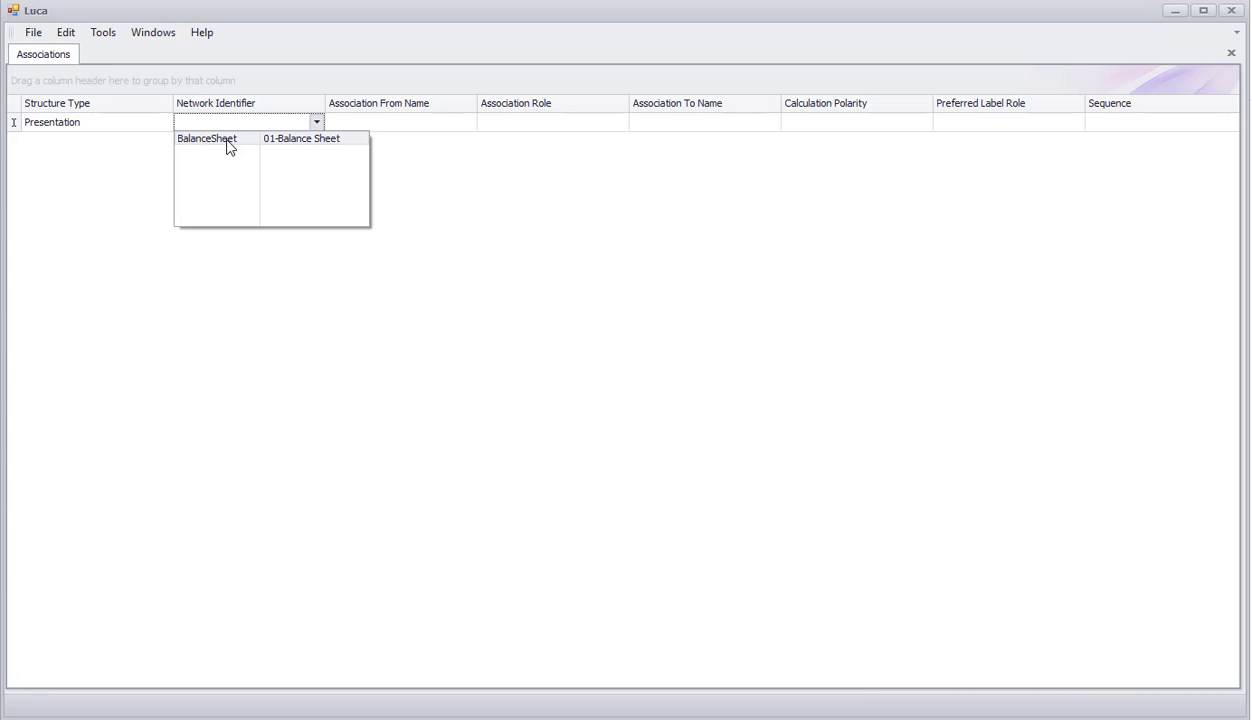
left_click(229, 146)
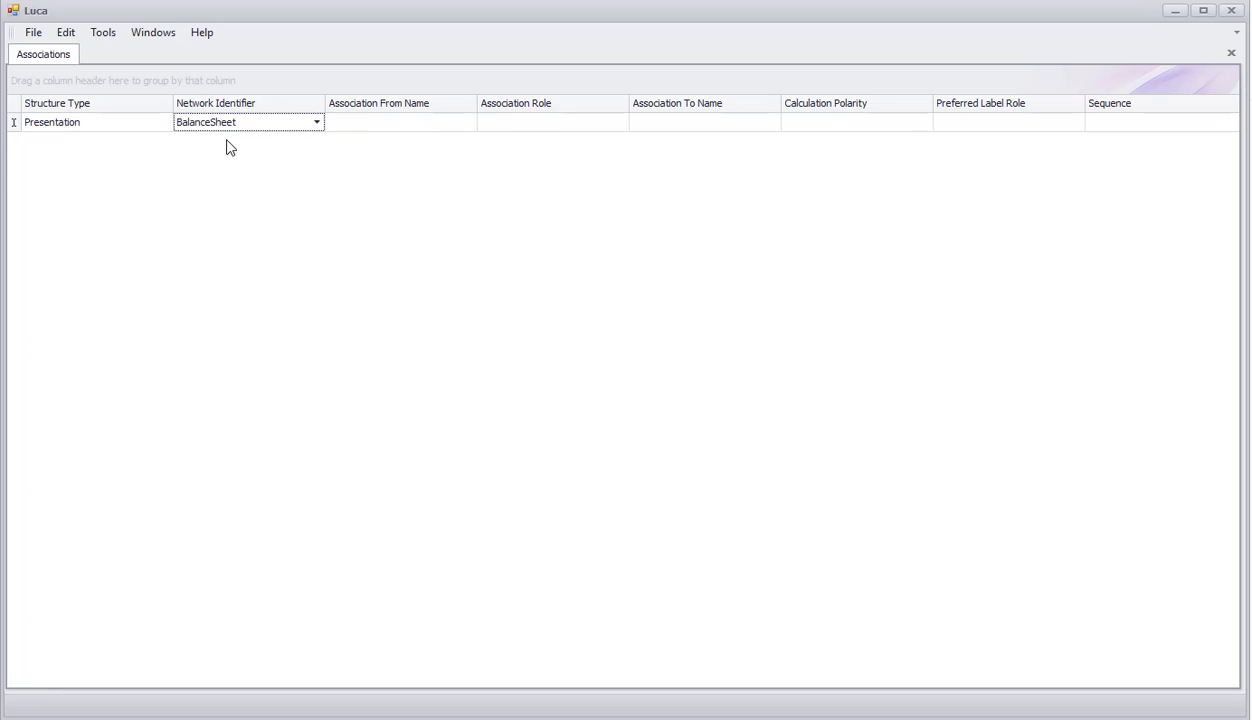
Complete the first association from ae:BalanceSheetArithmetic to ae:Assets with the role Parent-Child and sequence 1
left_click(394, 128)
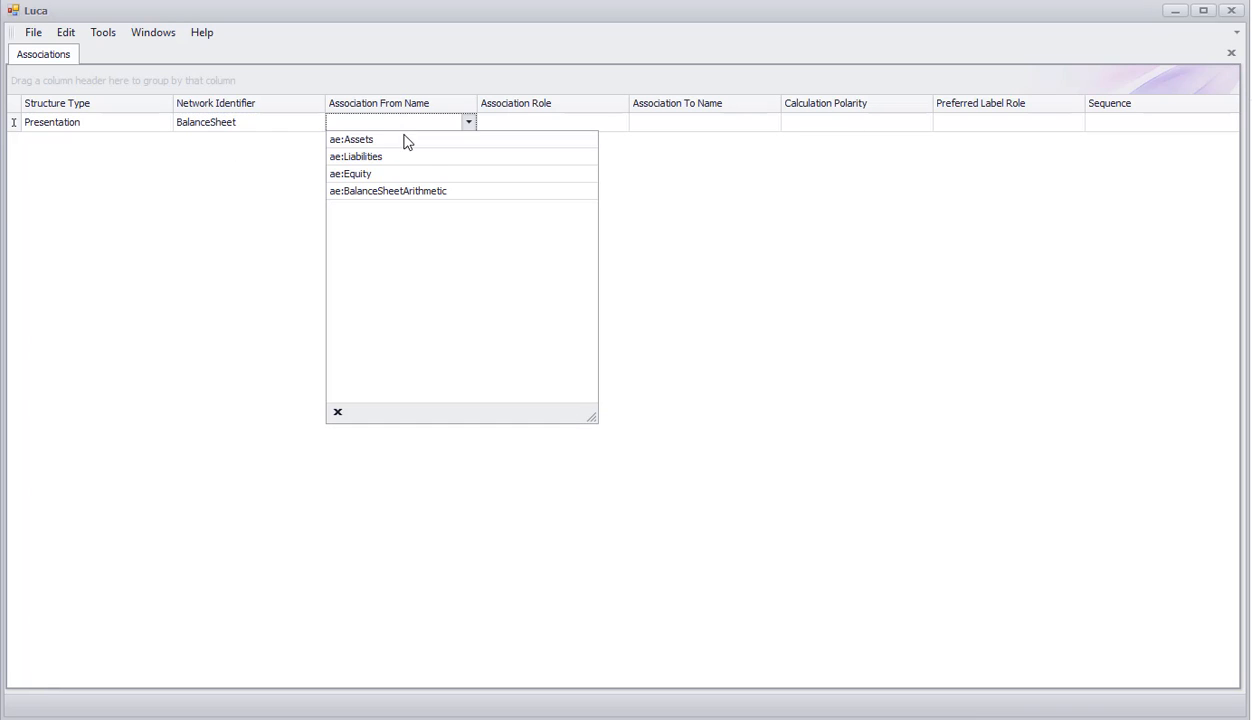
left_click(436, 197)
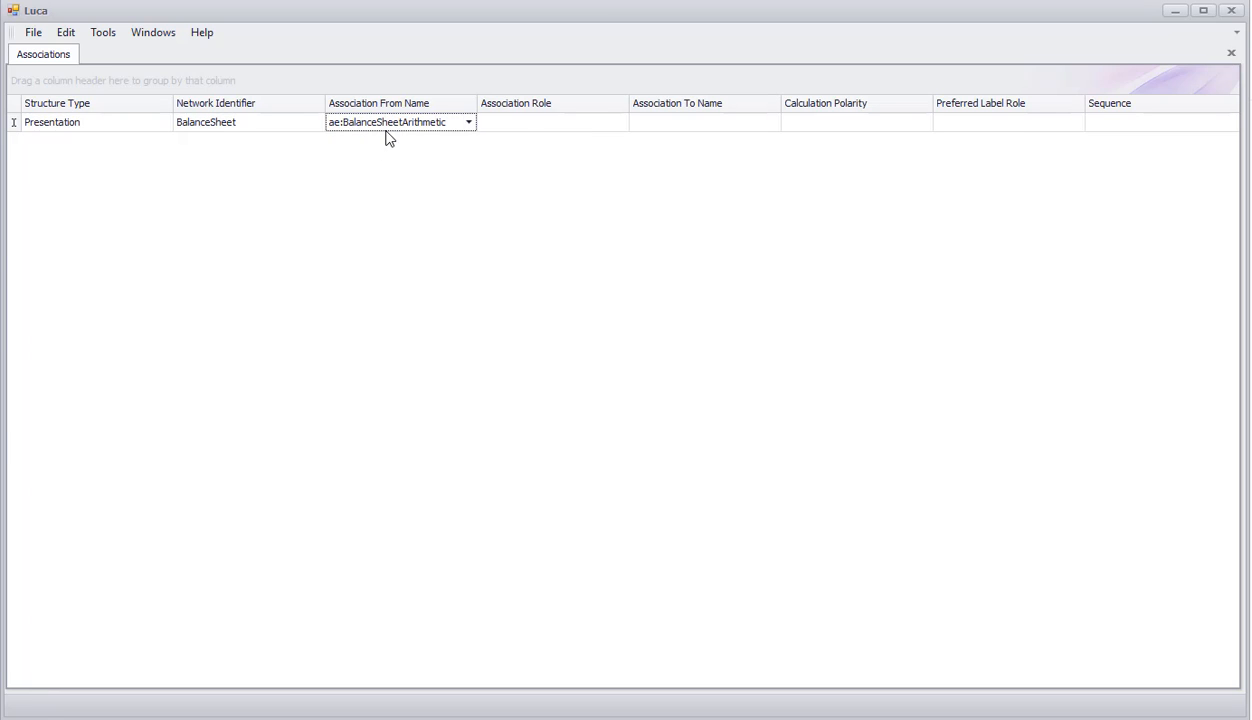
left_click(518, 129)
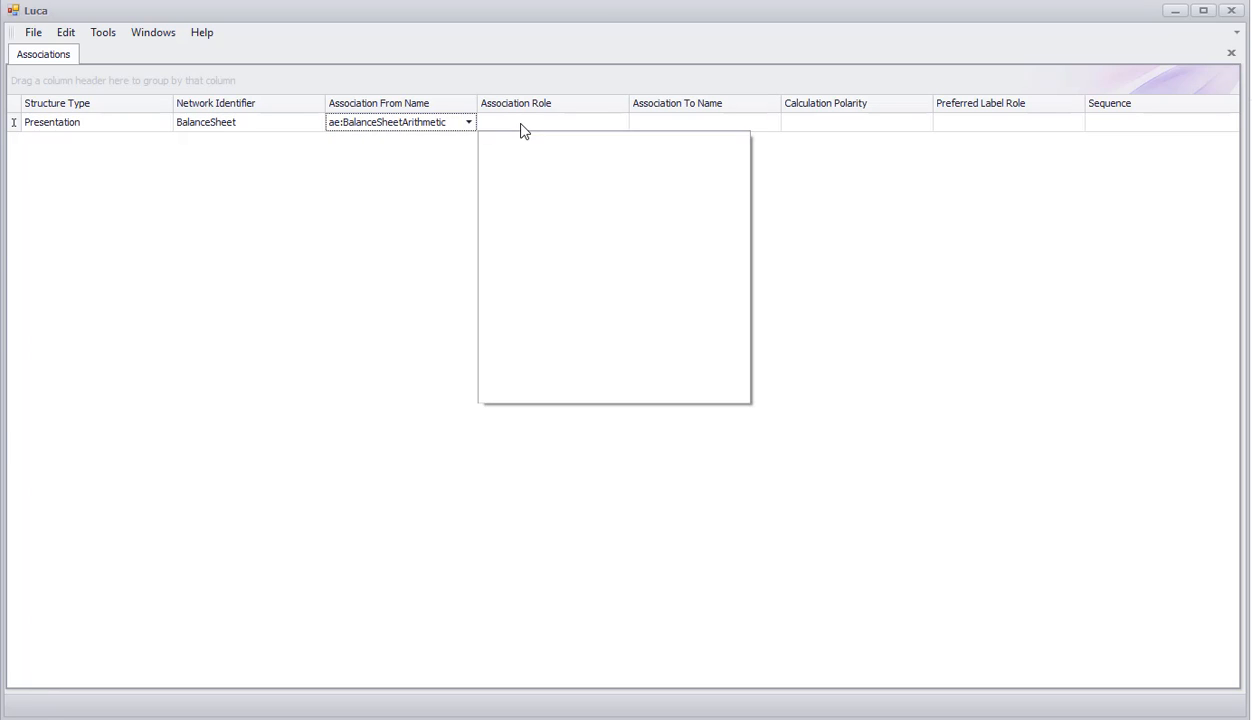
left_click(518, 141)
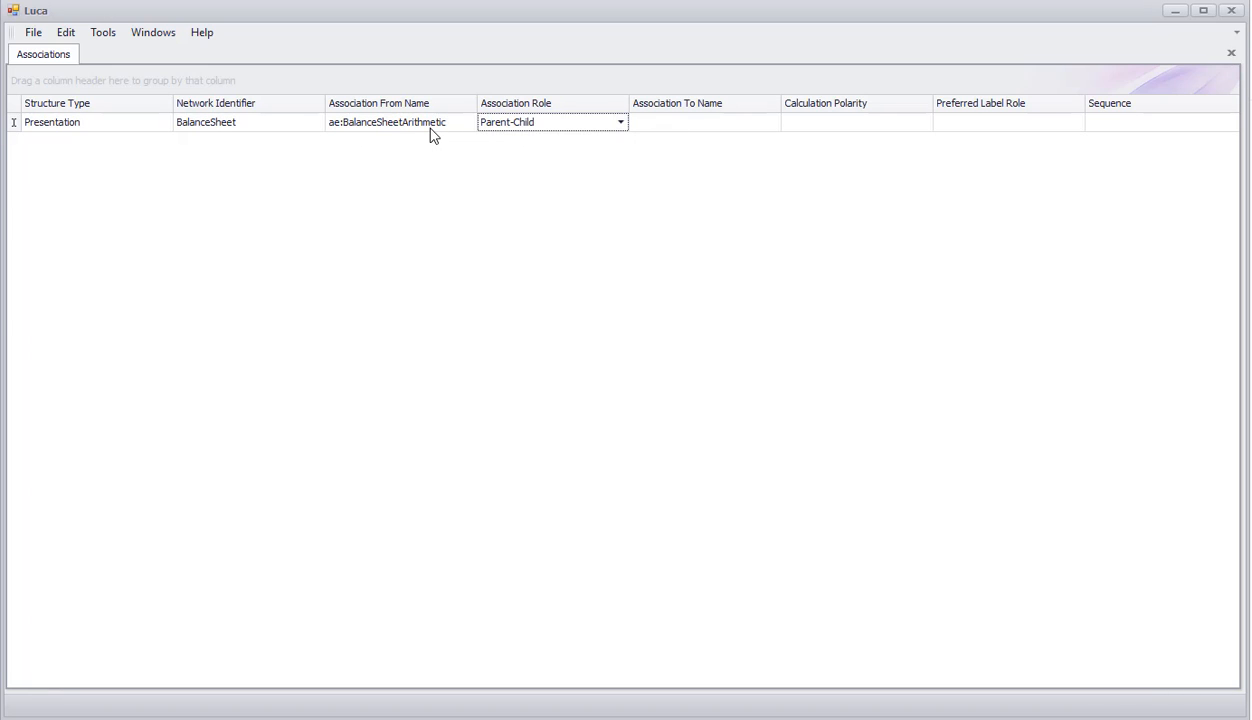
left_click(665, 127)
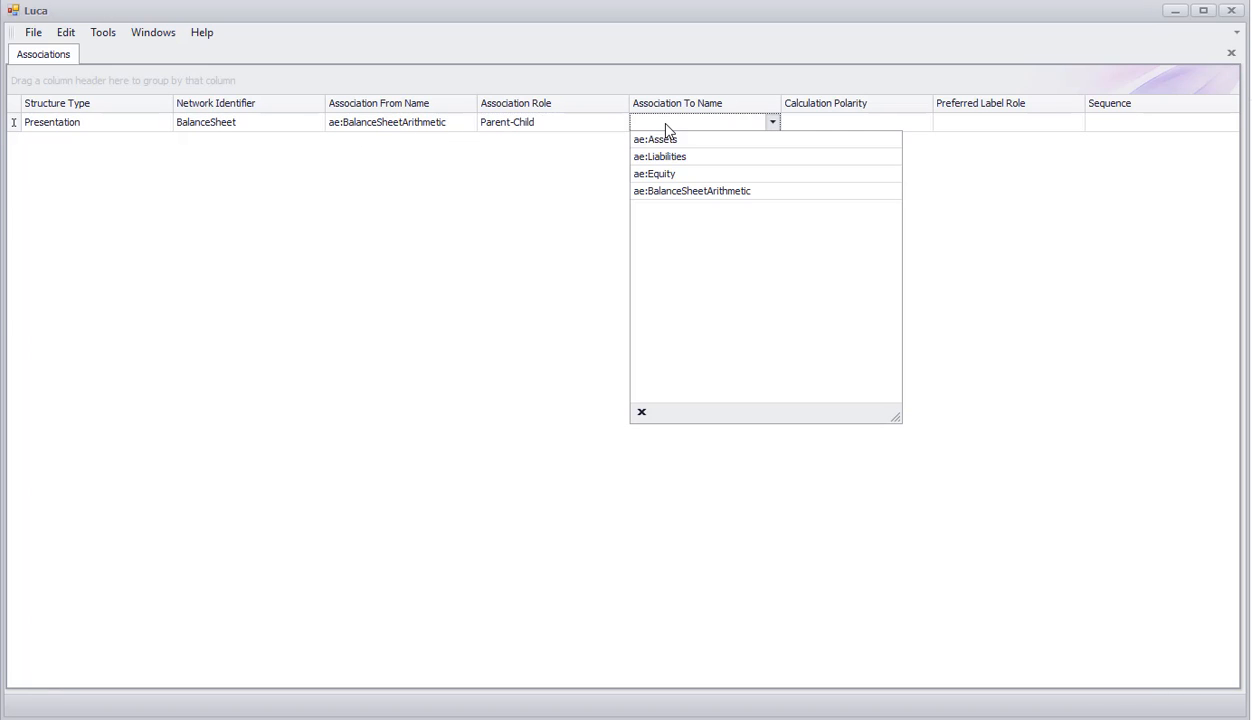
left_click(667, 147)
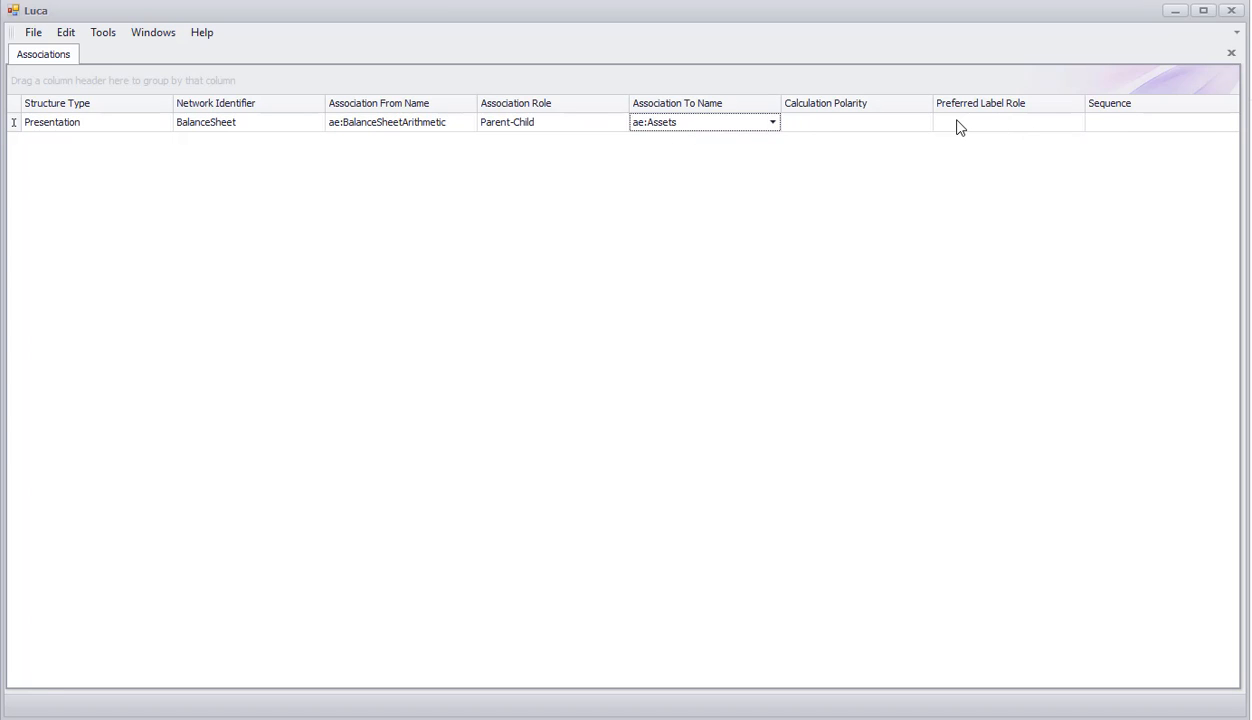
key("Tab")
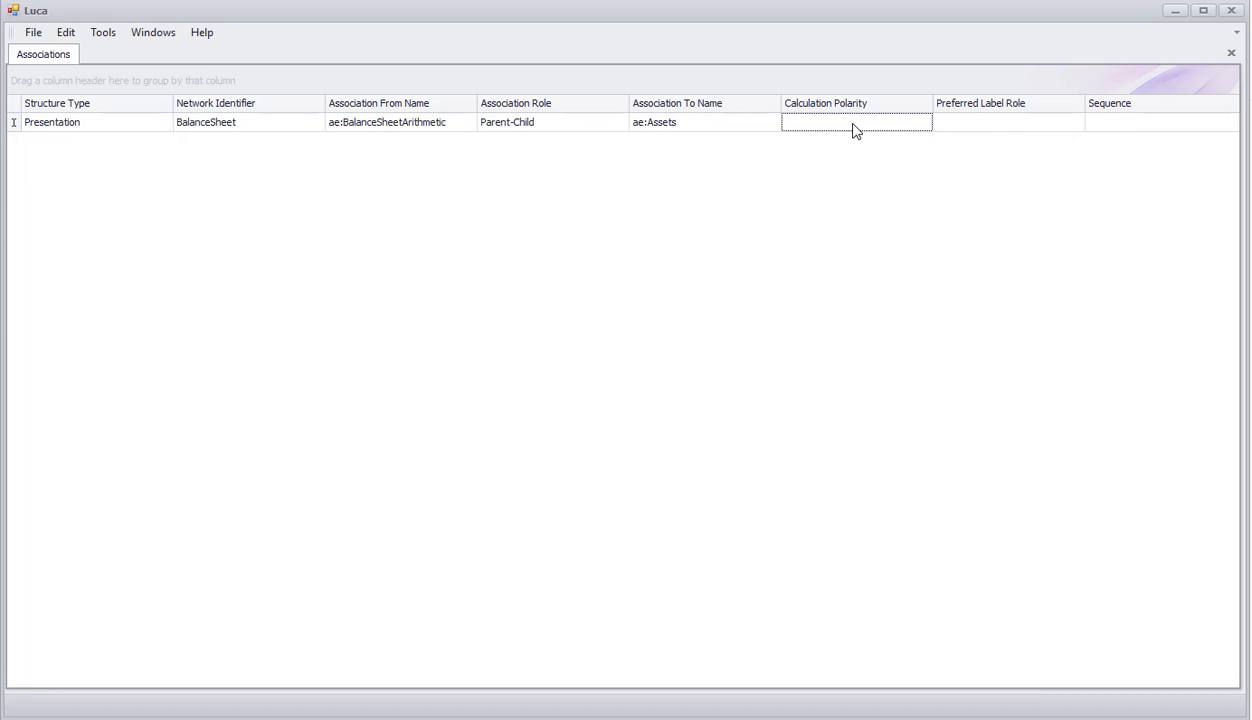
left_click(992, 132)
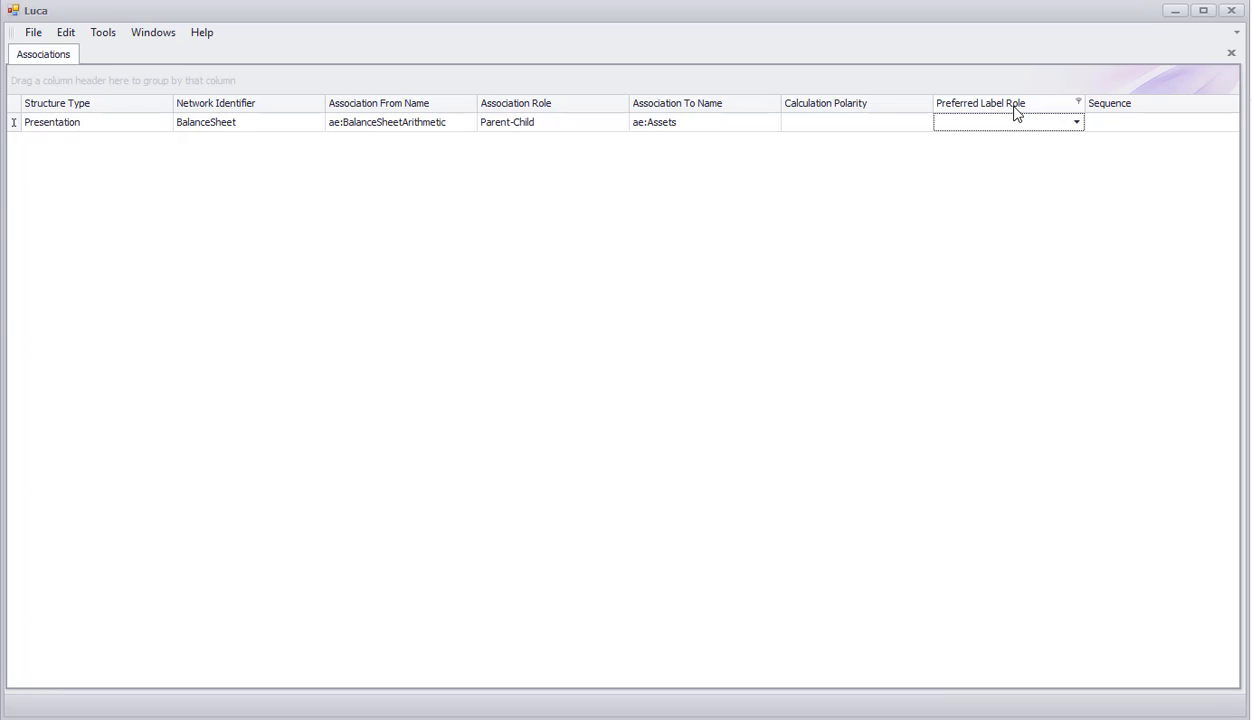
key("Tab")
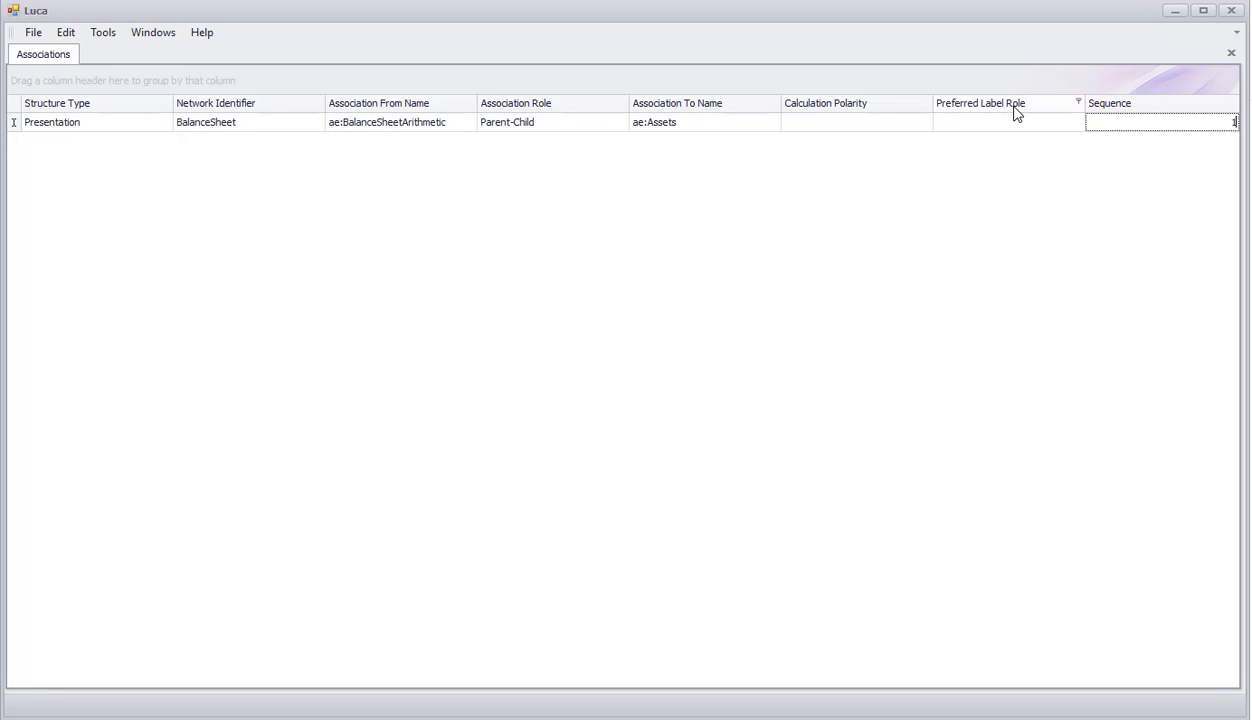
type("1")
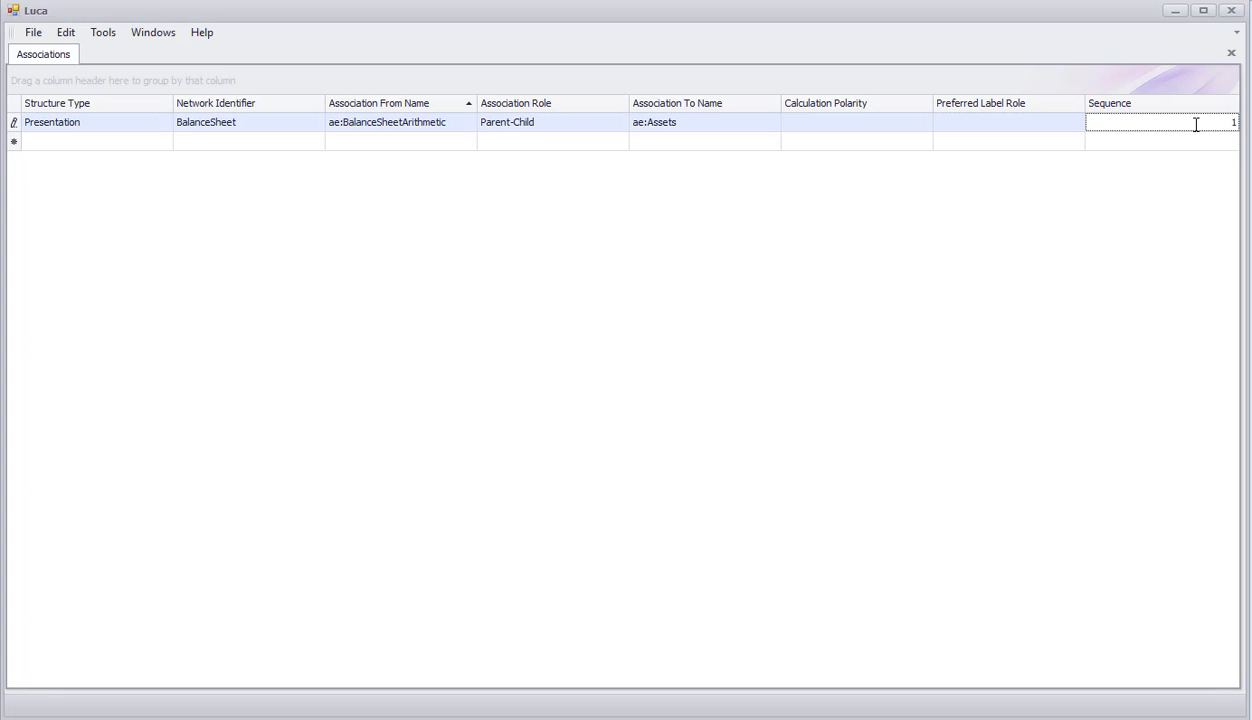
key("Tab")
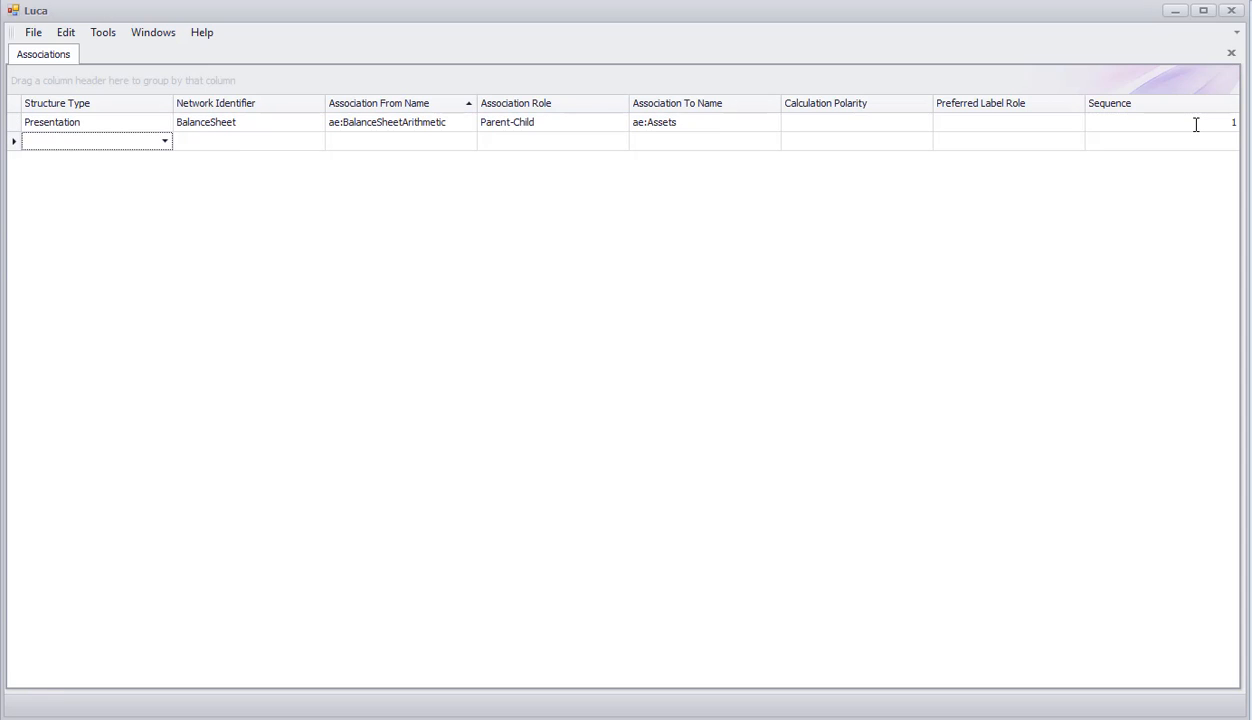
Start a second association with structure type Presentation, network identifier BalanceSheet and from name ae:BalanceSheetArithmetic
type("Presentation")
key("Return")
key("Tab")
type("B")
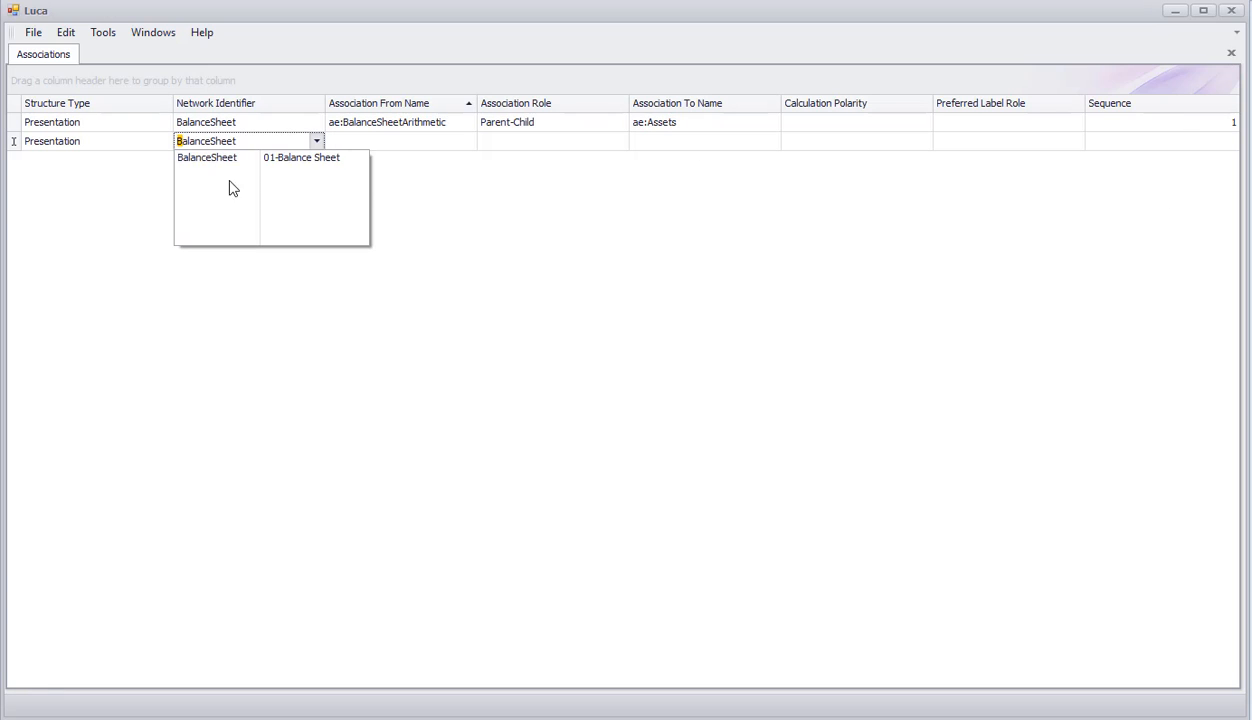
left_click(200, 160)
left_click(418, 148)
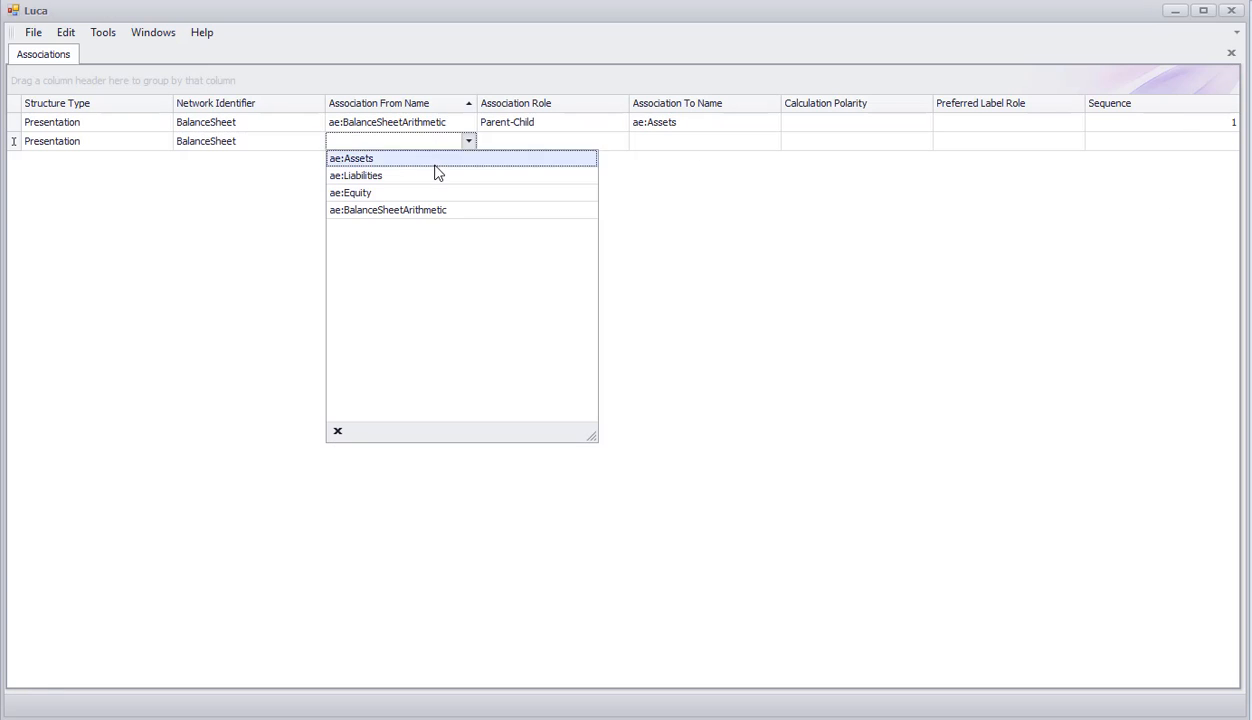
left_click(419, 212)
Complete the second association with the role Parent-Child, to name ae:Liabilities and sequence 2
left_click(550, 150)
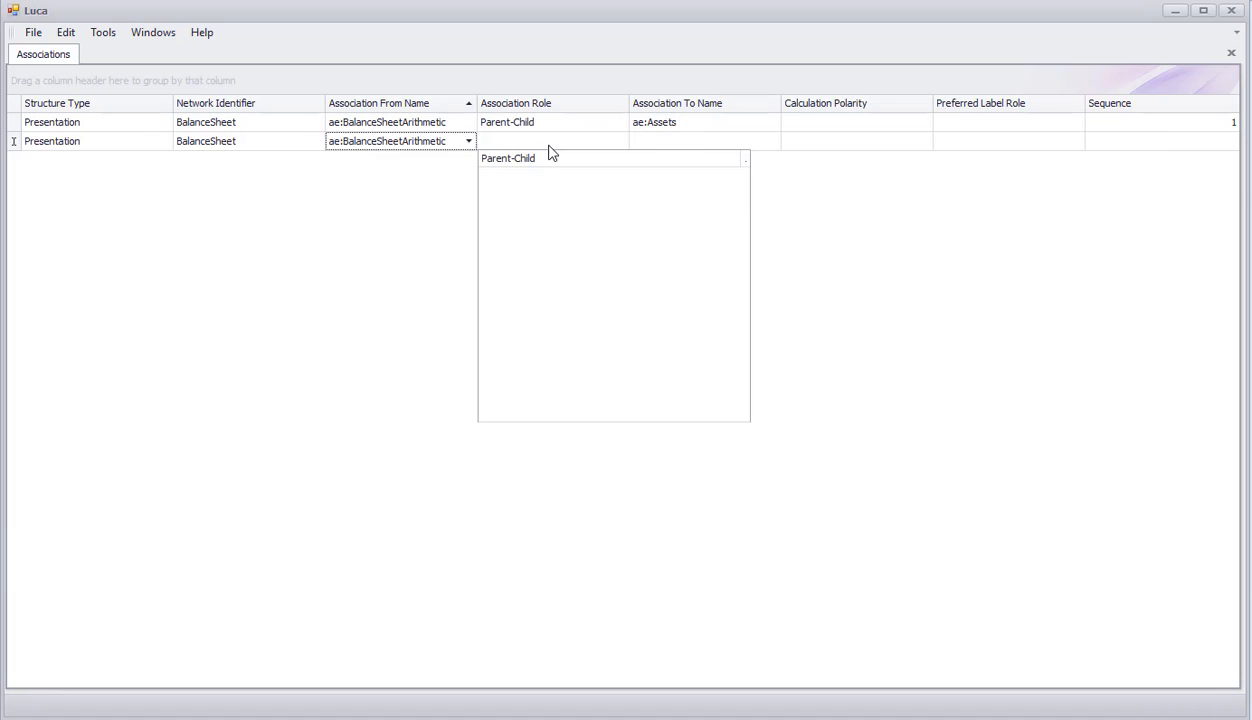
left_click(556, 158)
left_click(660, 143)
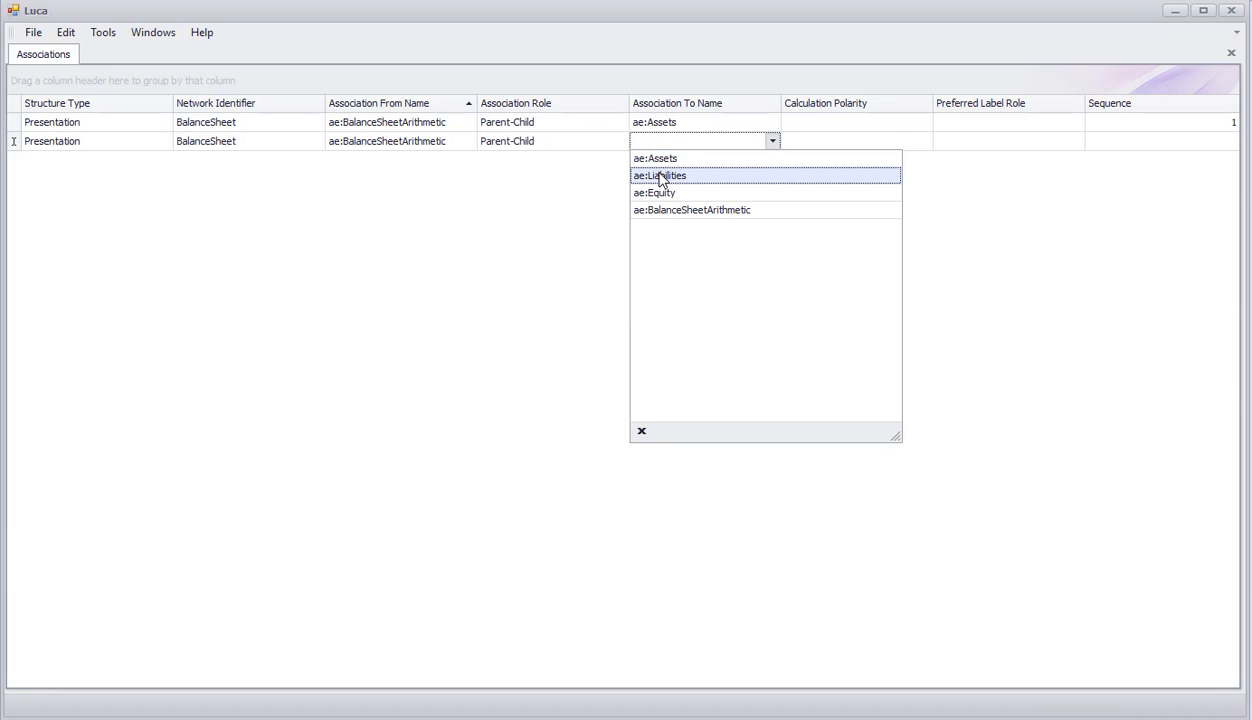
left_click(662, 176)
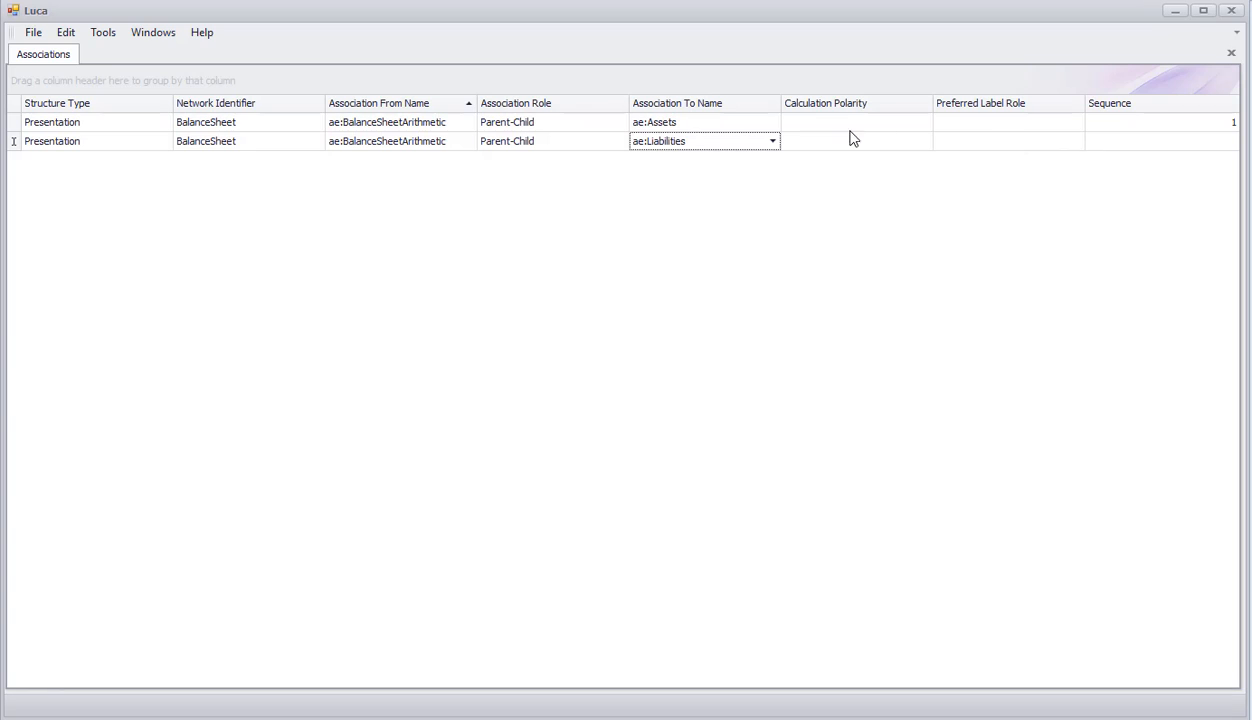
left_click(1125, 145)
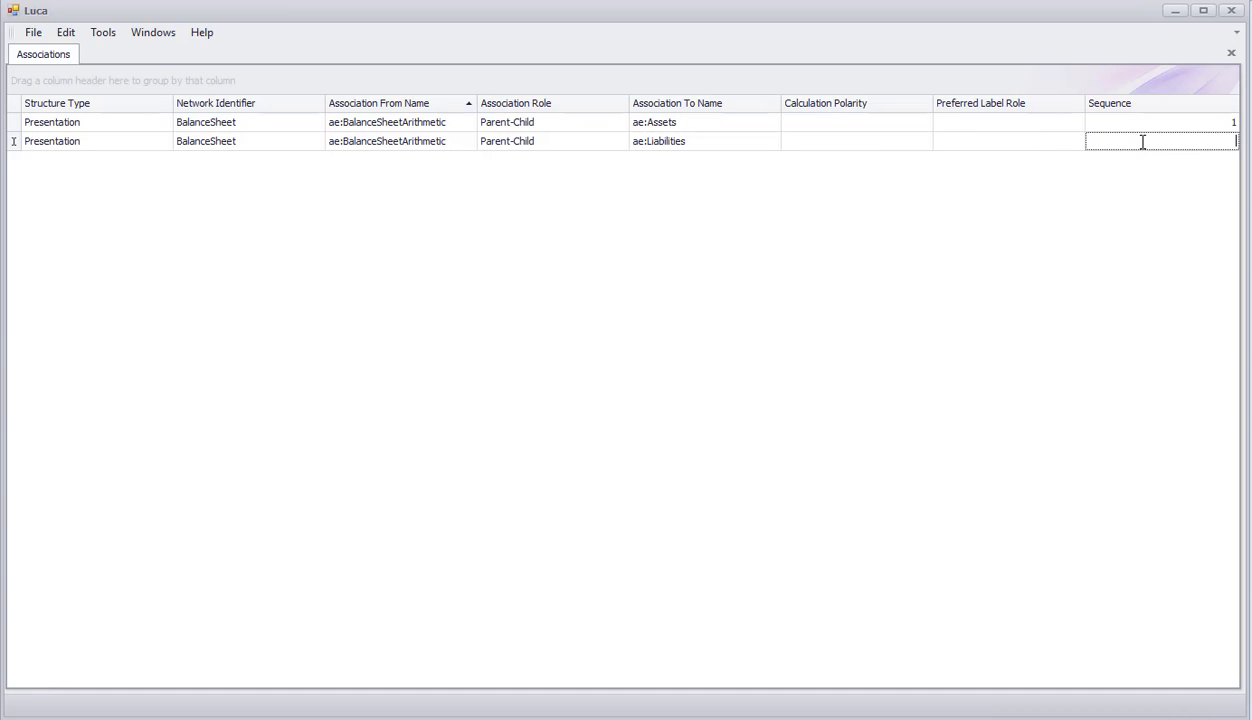
type("2")
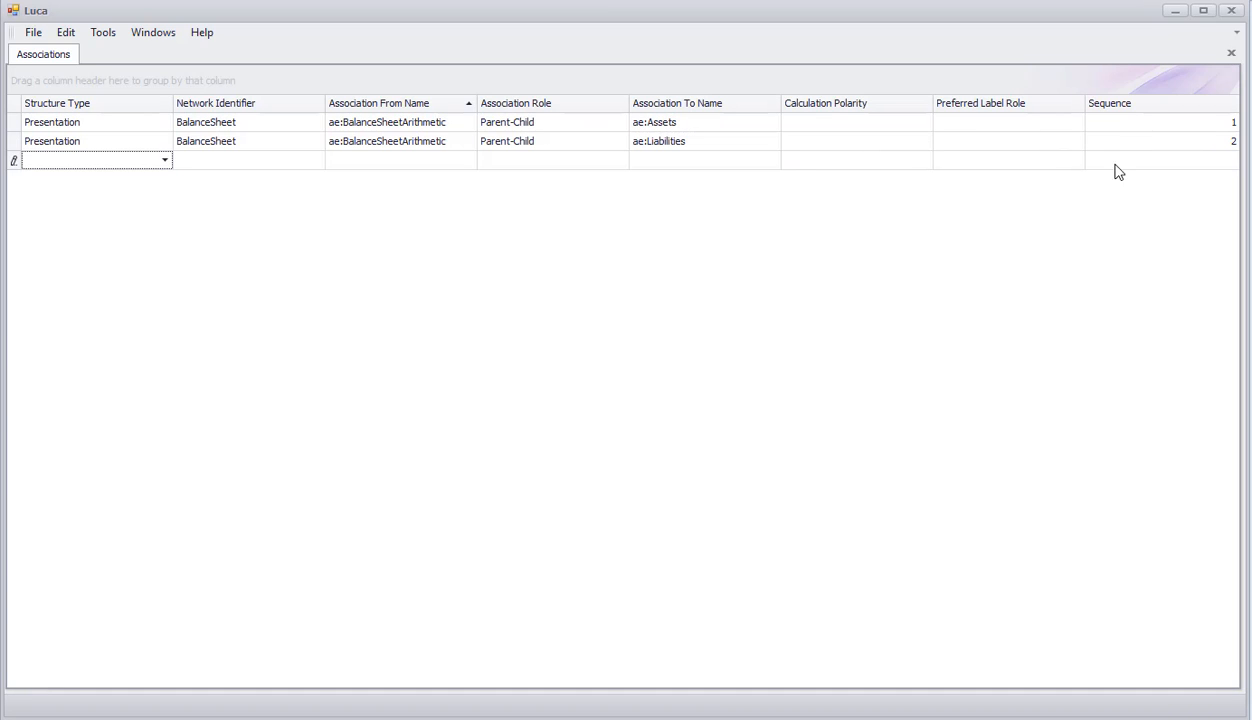
key("Tab")
Start a third association with structure type Presentation, network identifier BalanceSheet and from name ae:BalanceSheetArithmetic
left_click(70, 162)
left_click(184, 175)
left_click(206, 160)
left_click(208, 177)
left_click(356, 162)
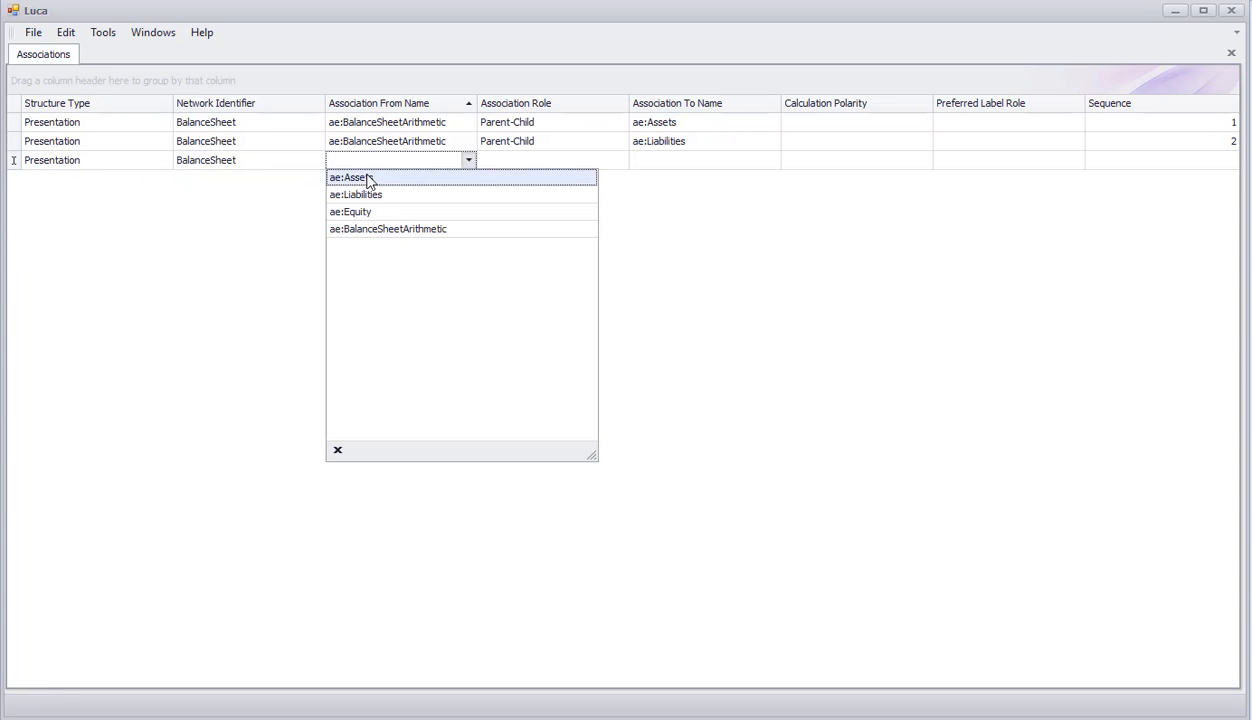
left_click(376, 229)
Complete the third association with the role Parent-Child, to name ae:Equity and sequence 3, and close the list of associations
left_click(514, 161)
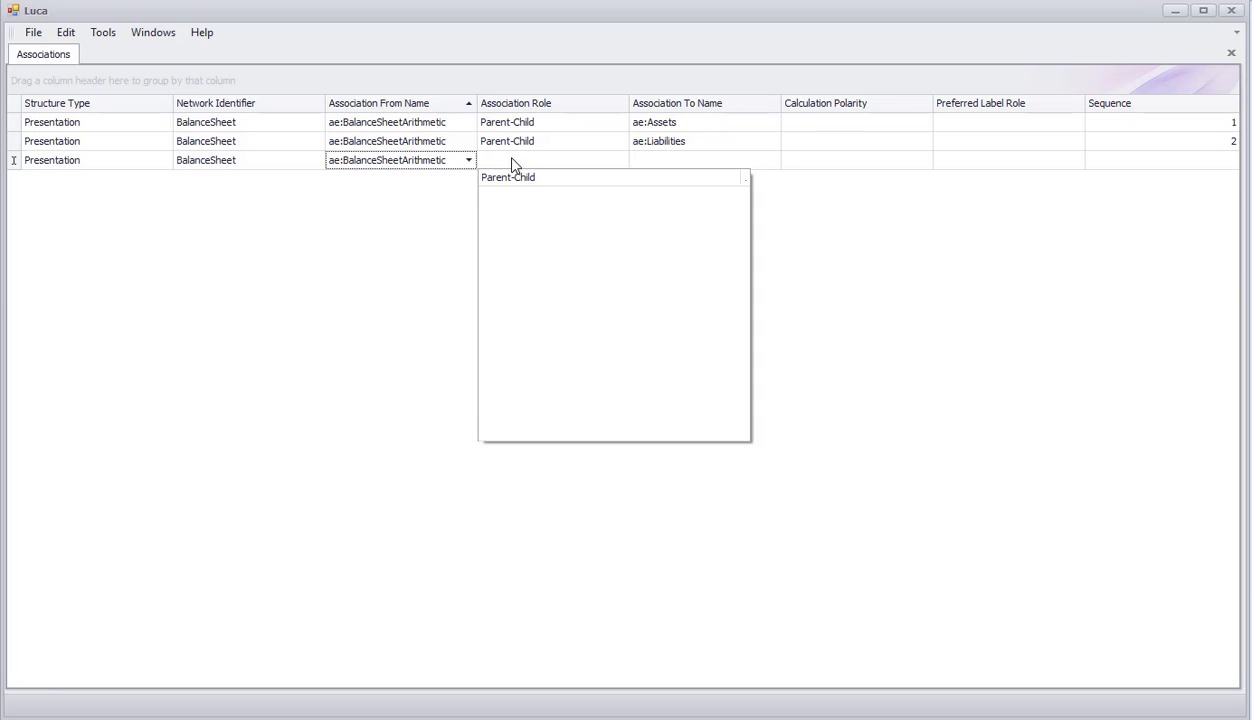
left_click(516, 178)
left_click(650, 160)
left_click(662, 210)
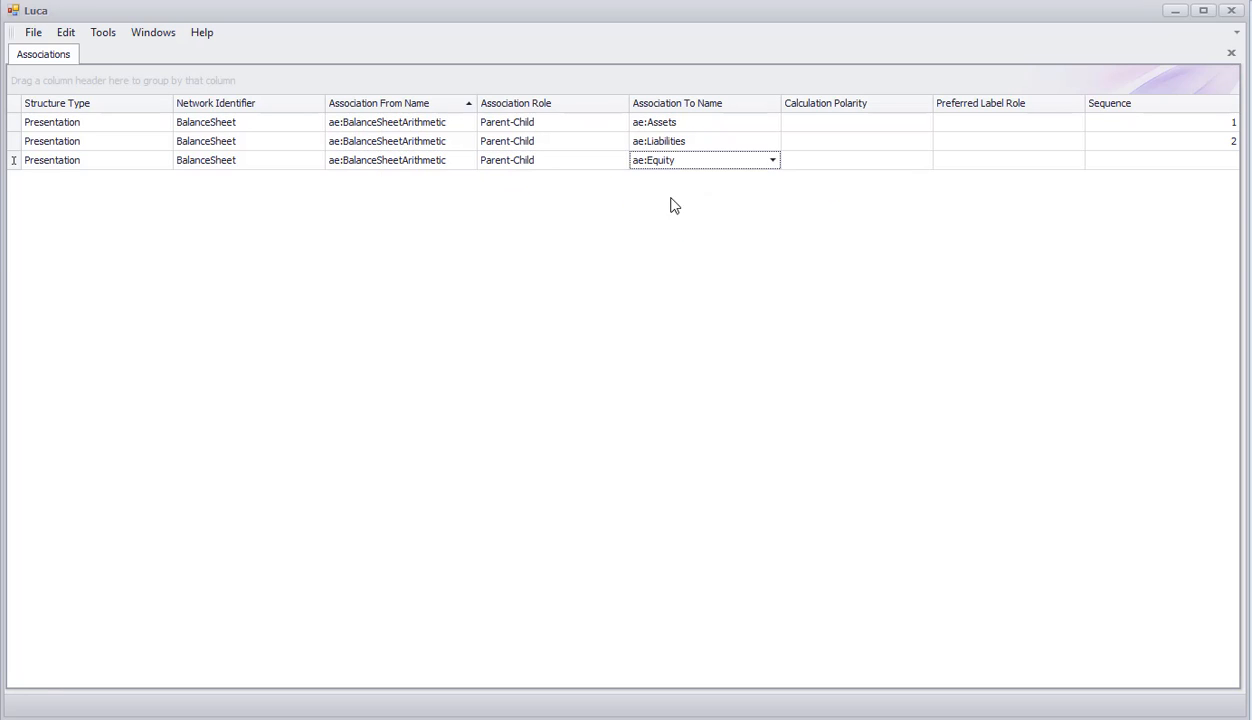
left_click(1201, 162)
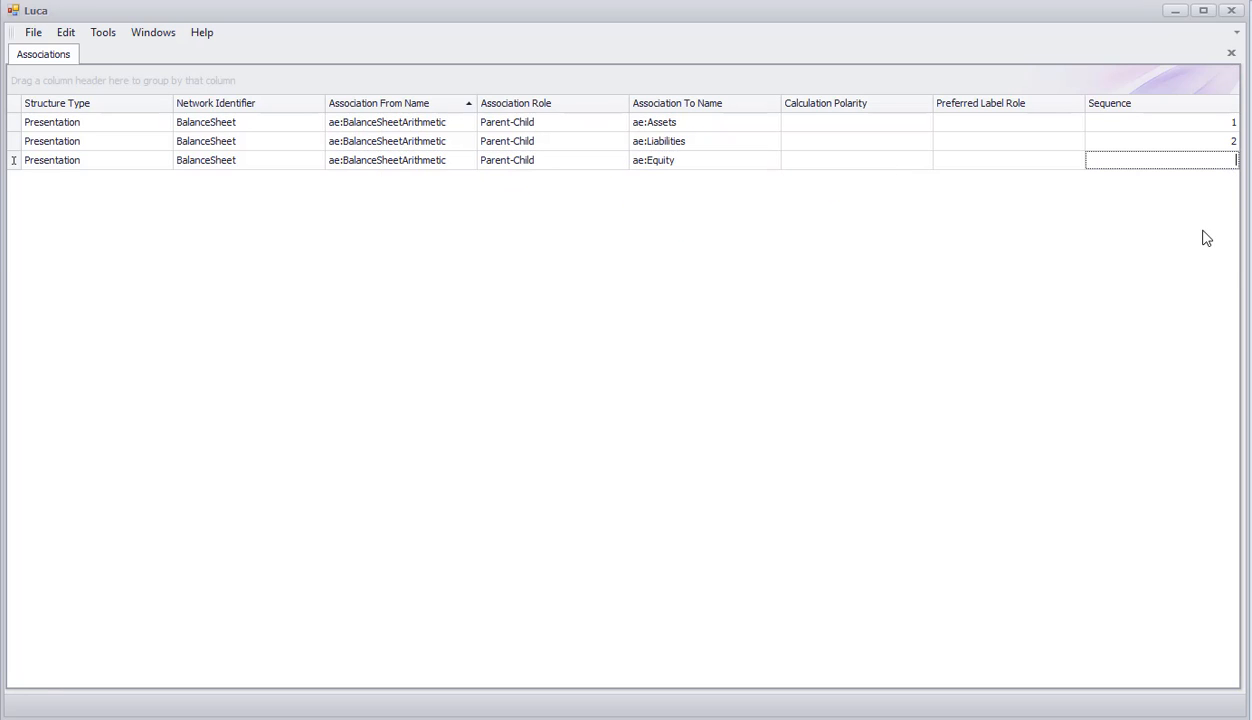
type("3")
key("Return")
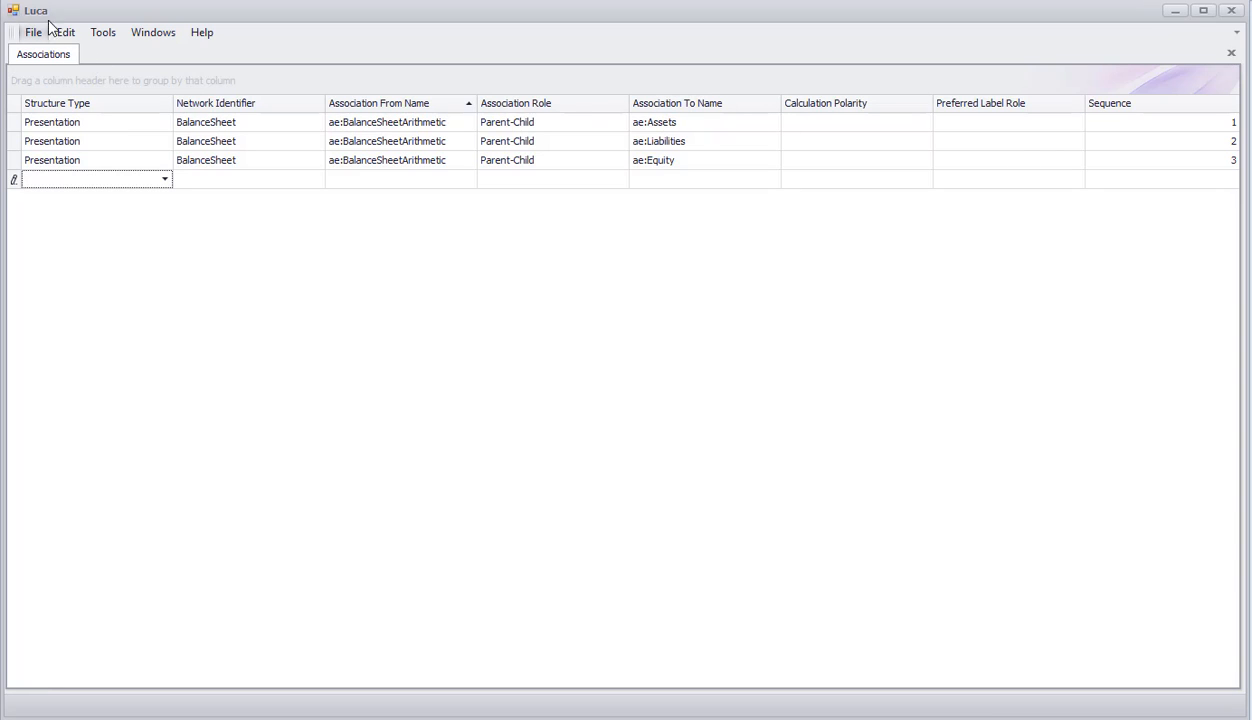
left_click(1231, 55)
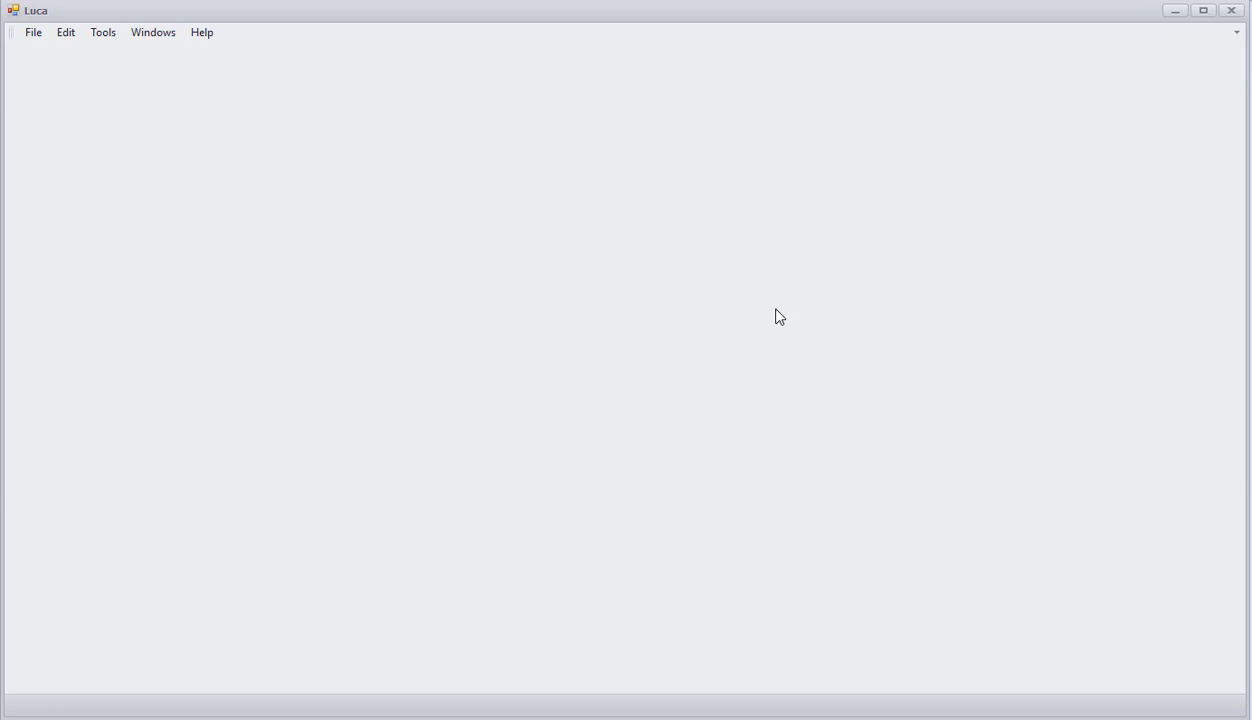
In the list of consistency rules, add a Consistency rule with the code BS1 and the formula $Assets = $Liabilities + $Equity
left_click(70, 35)
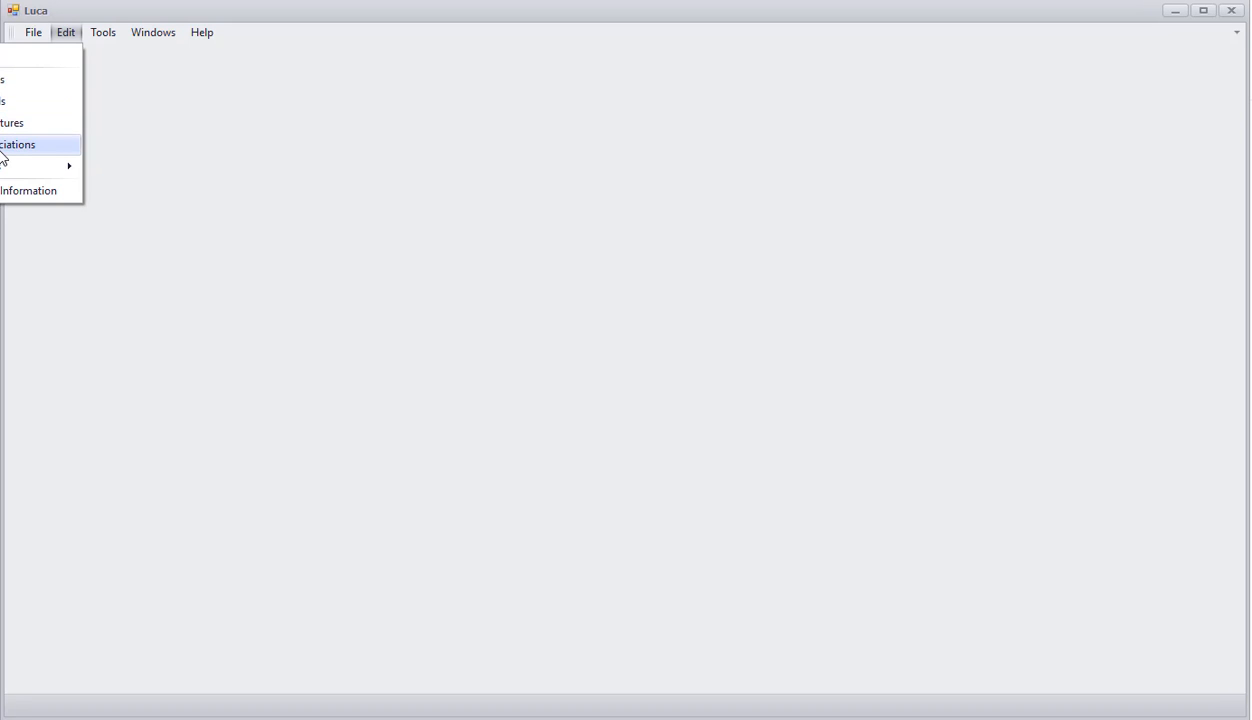
mouse_move(3, 165)
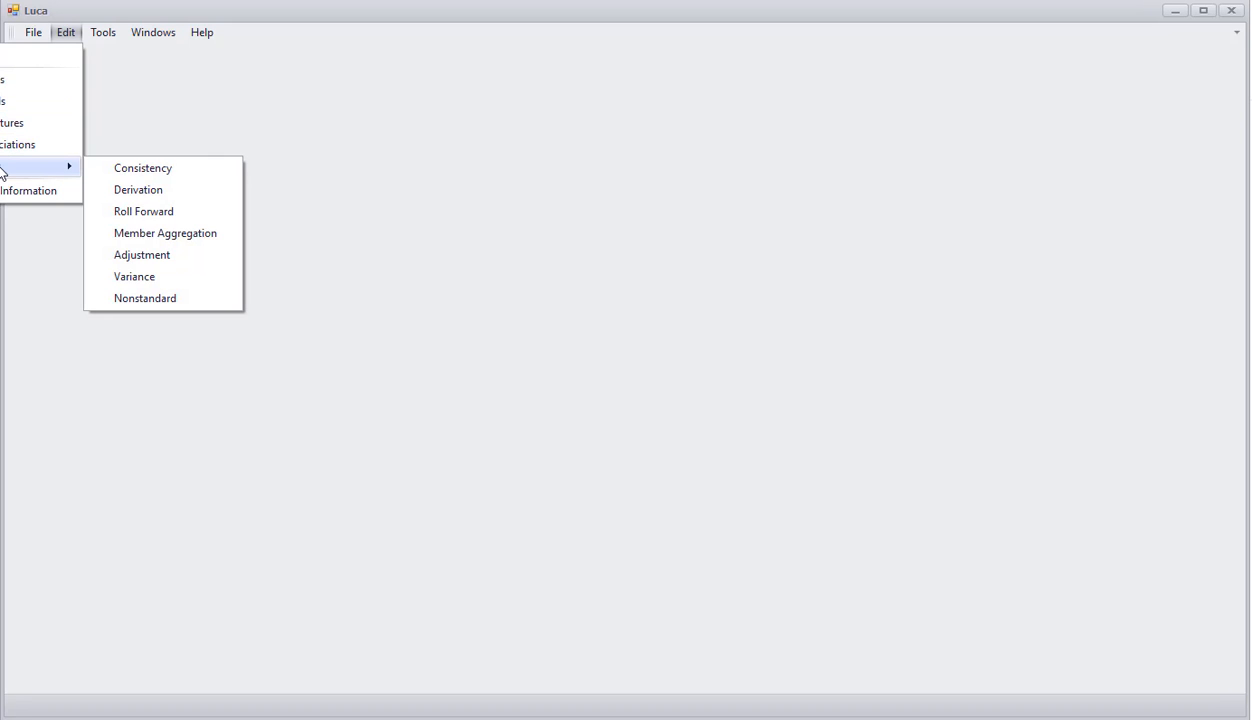
left_click(128, 177)
left_click(56, 121)
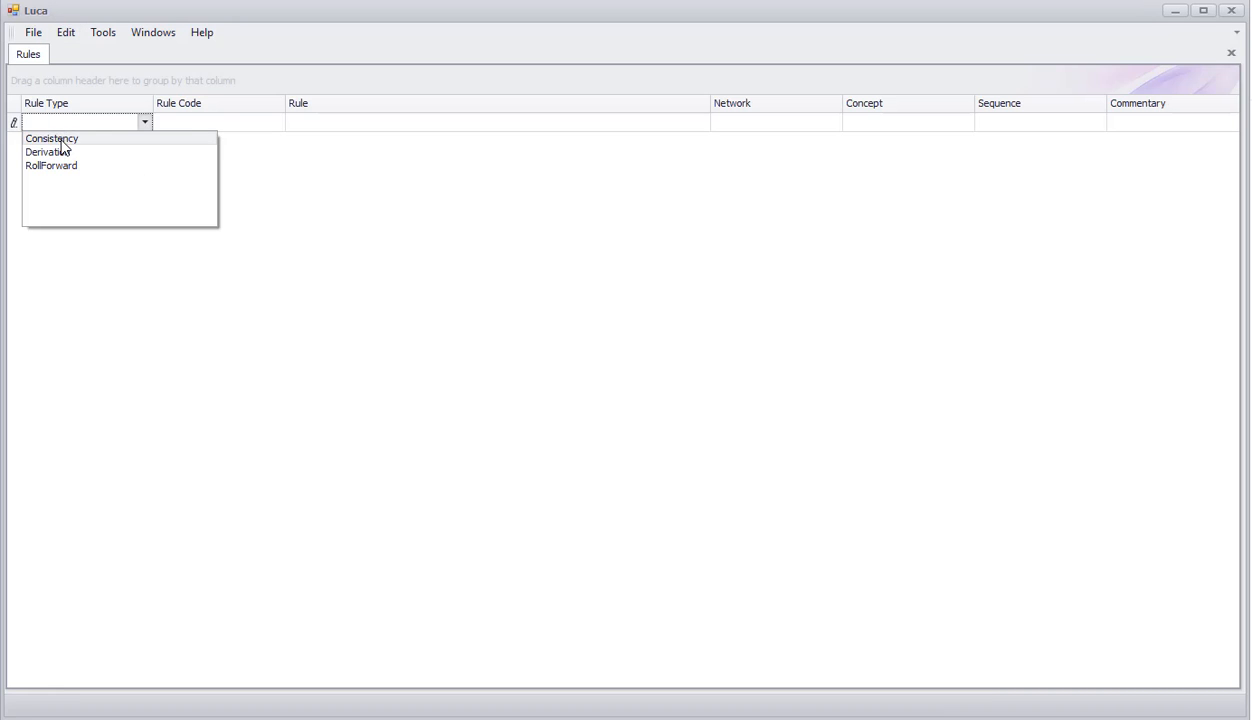
left_click(60, 141)
left_click(184, 123)
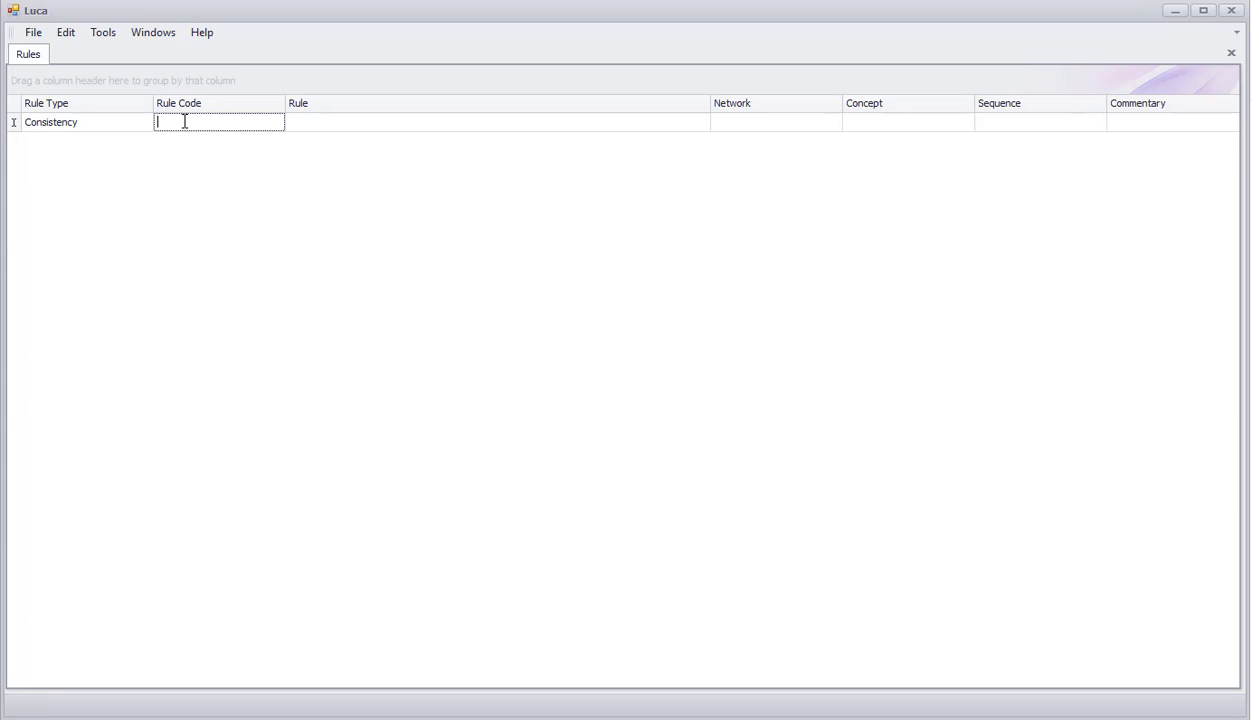
type("BS1")
key("Tab")
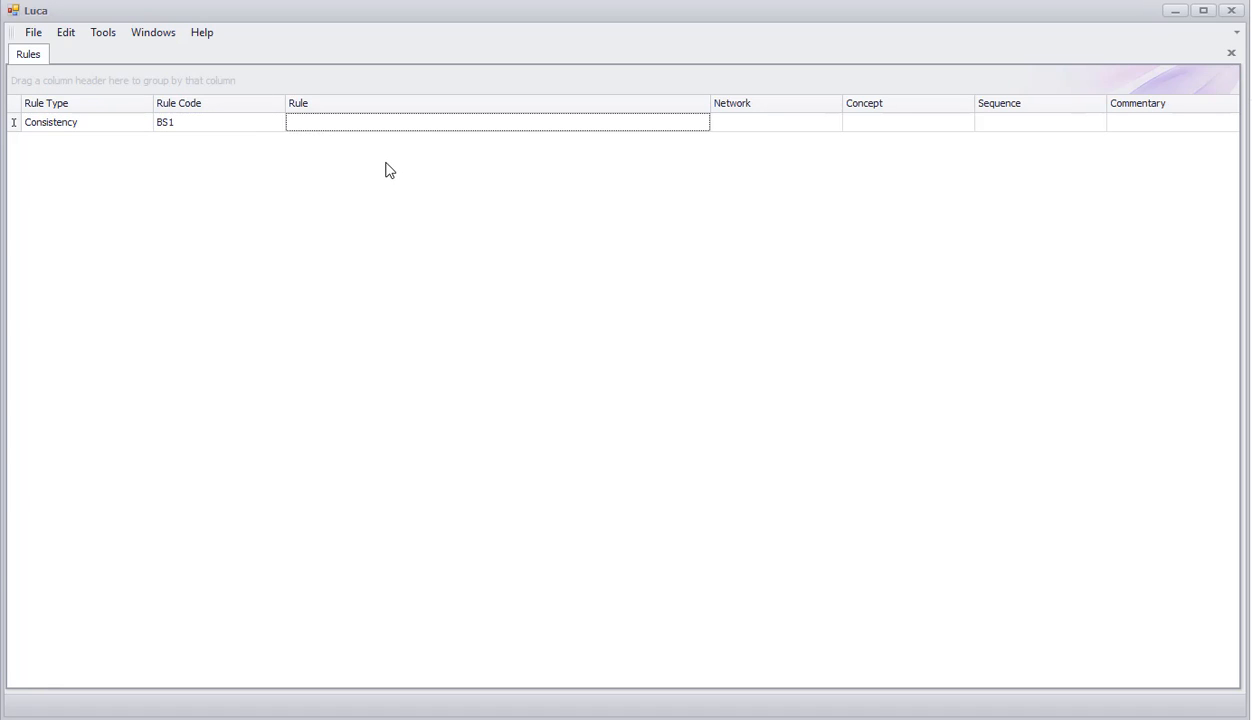
type("$Assets = $Liabilities + $Equity")
key("Tab")
Assign rule BS1 to the network BalanceSheet and the concept ae:Assets, with sequence 1
left_click(781, 124)
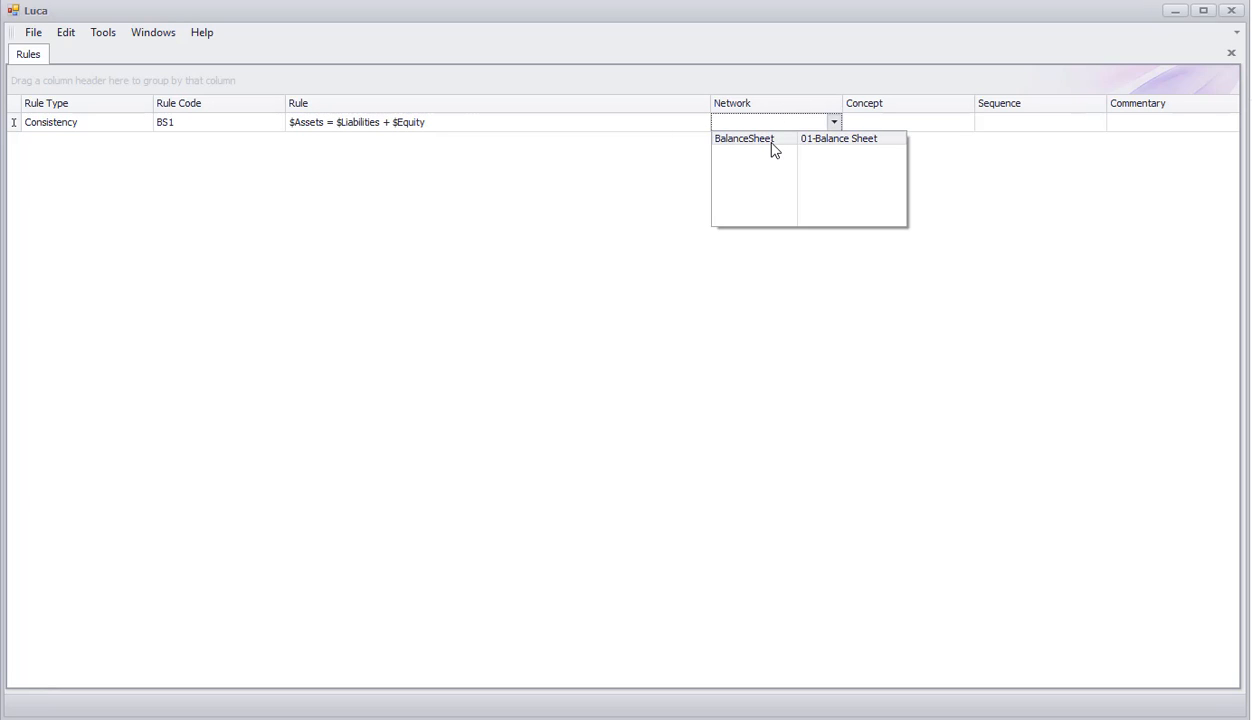
left_click(772, 148)
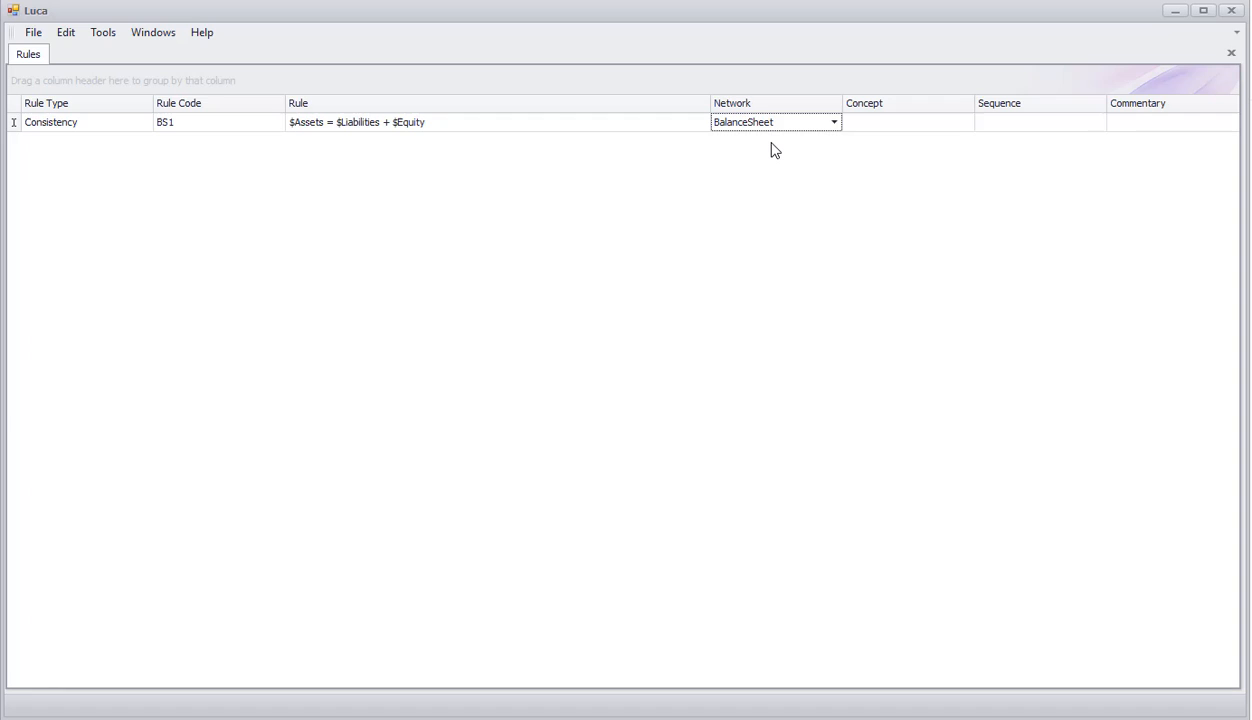
left_click(900, 126)
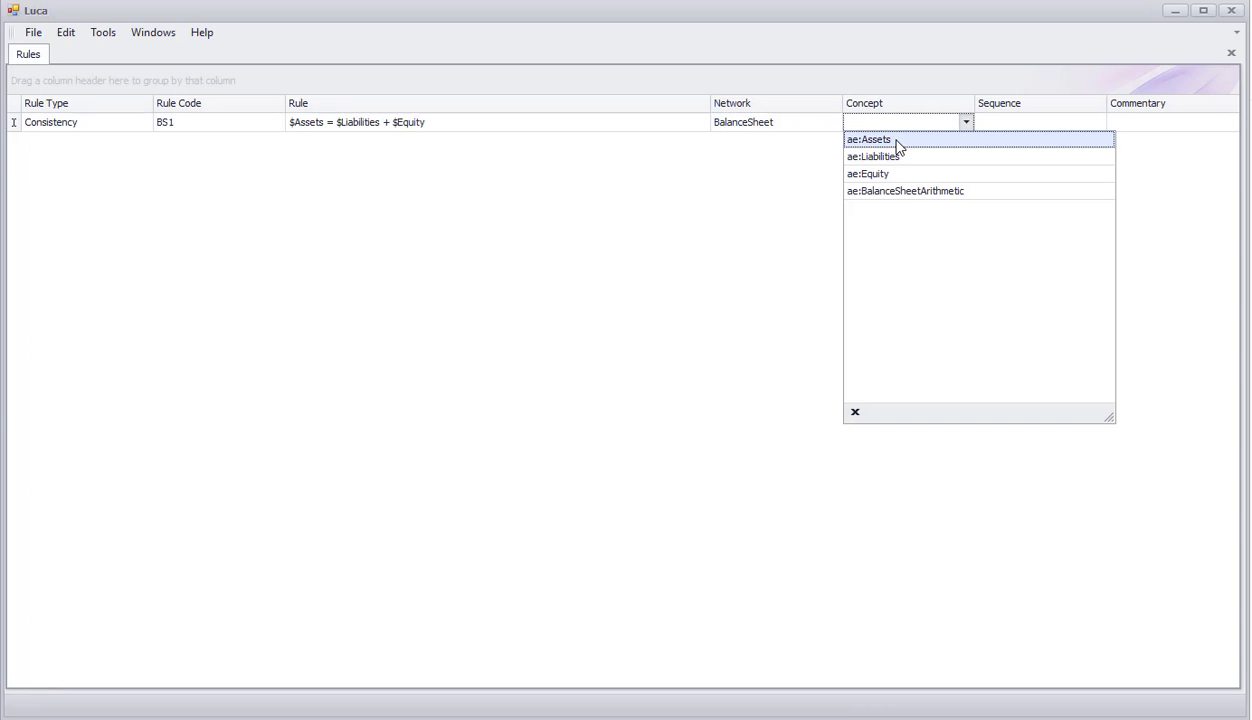
left_click(899, 142)
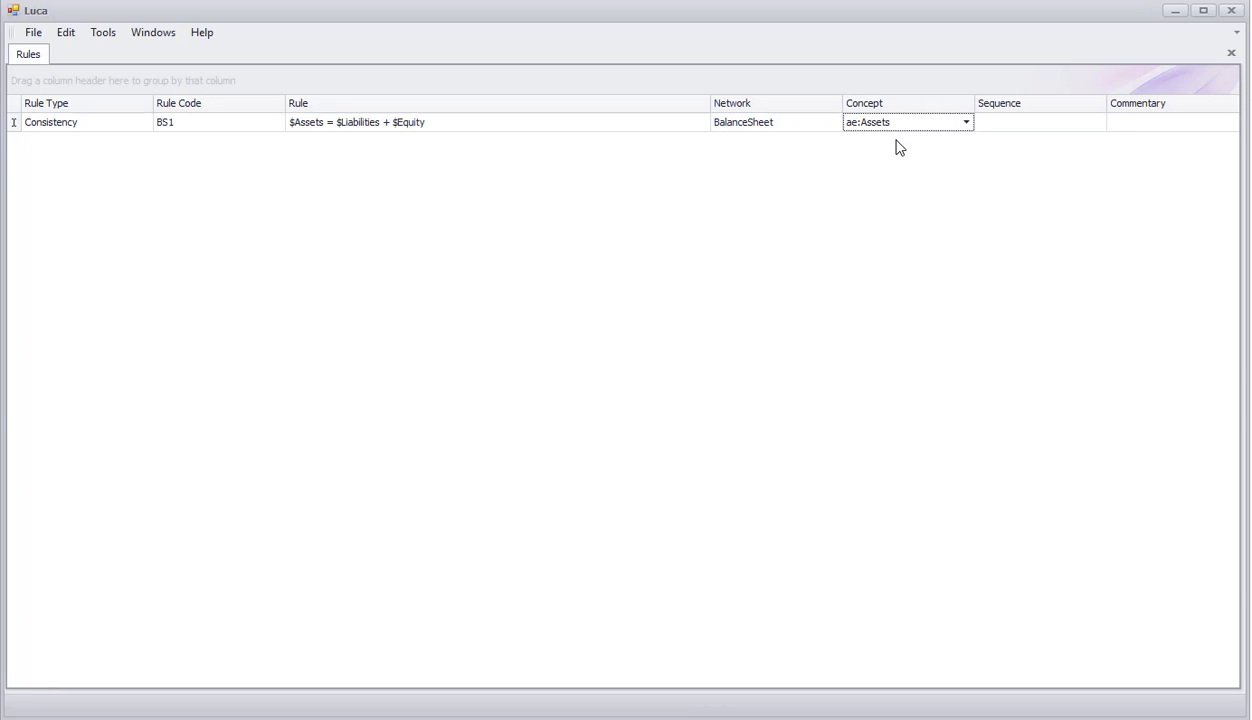
left_click(1004, 124)
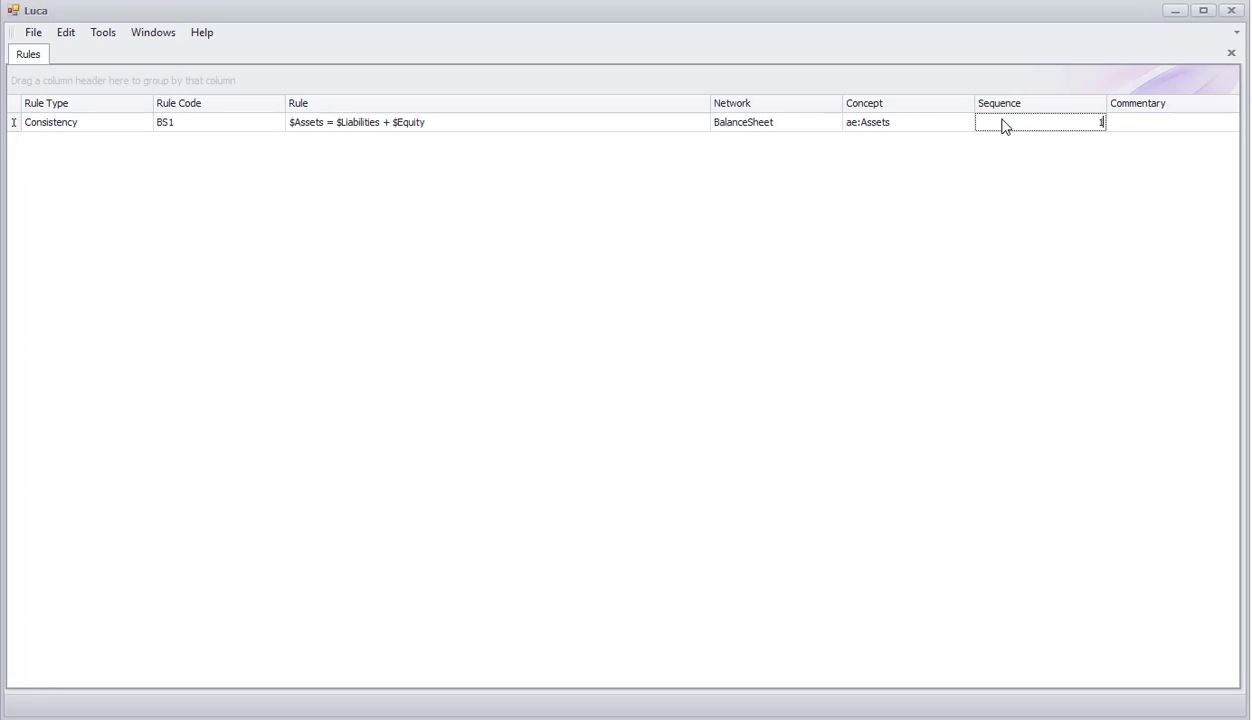
key("Tab")
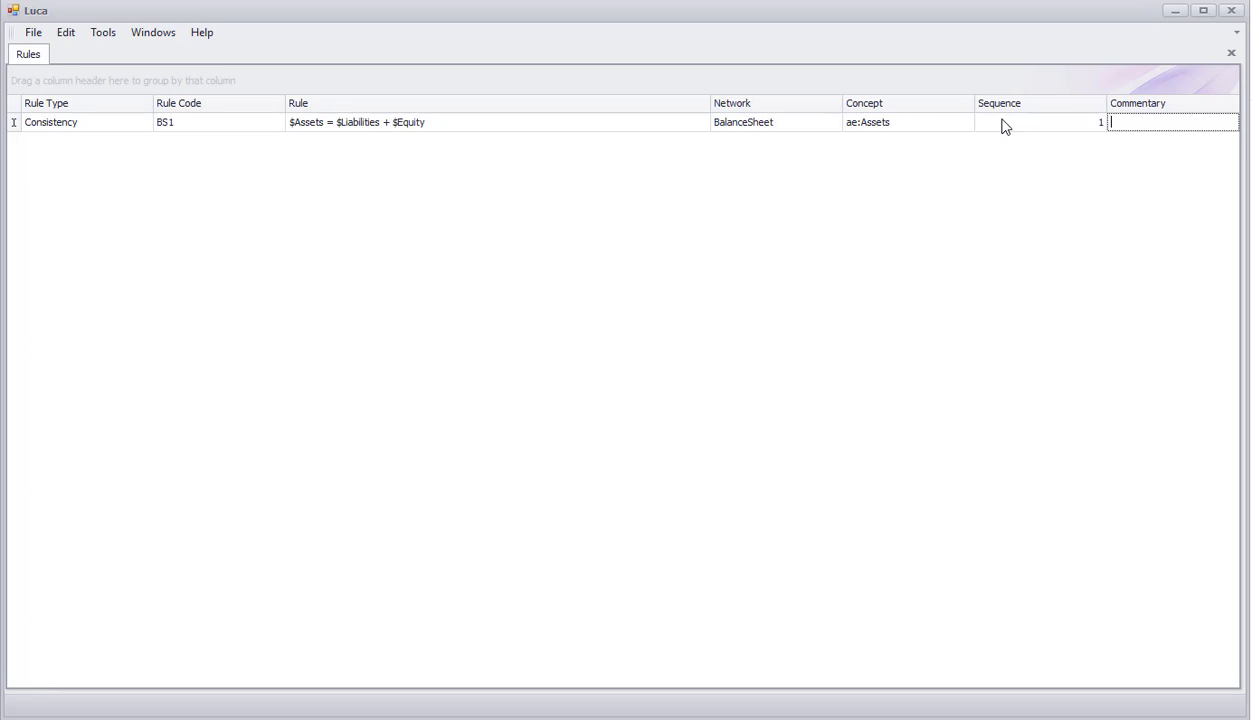
Finish the rule row and add the variables ae:Assets and ae:Liabilities to rule BS1
key("Tab")
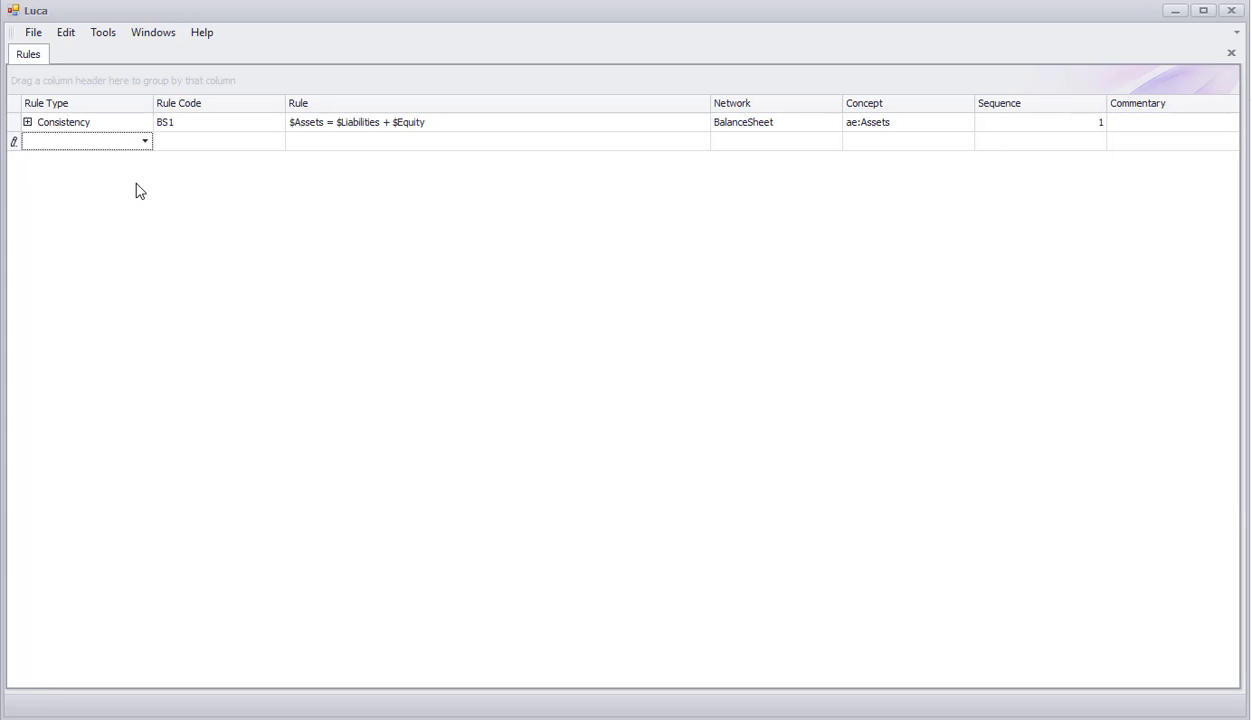
left_click(28, 123)
left_click(66, 160)
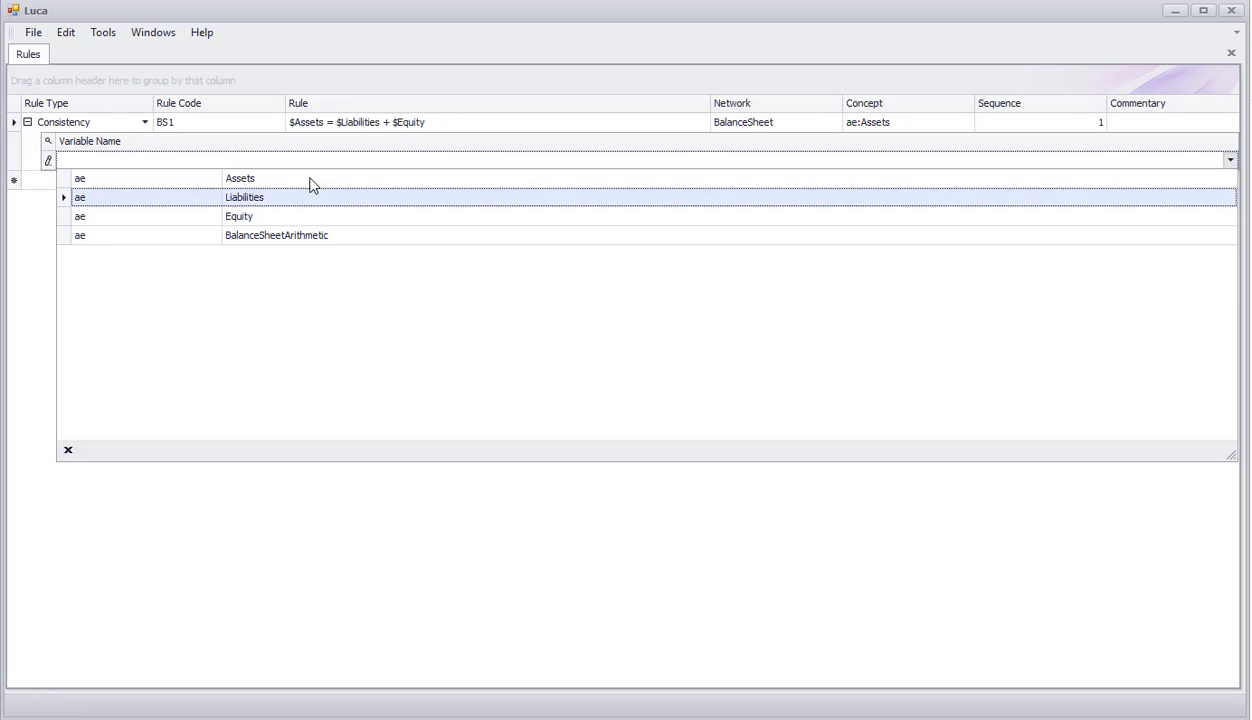
left_click(236, 180)
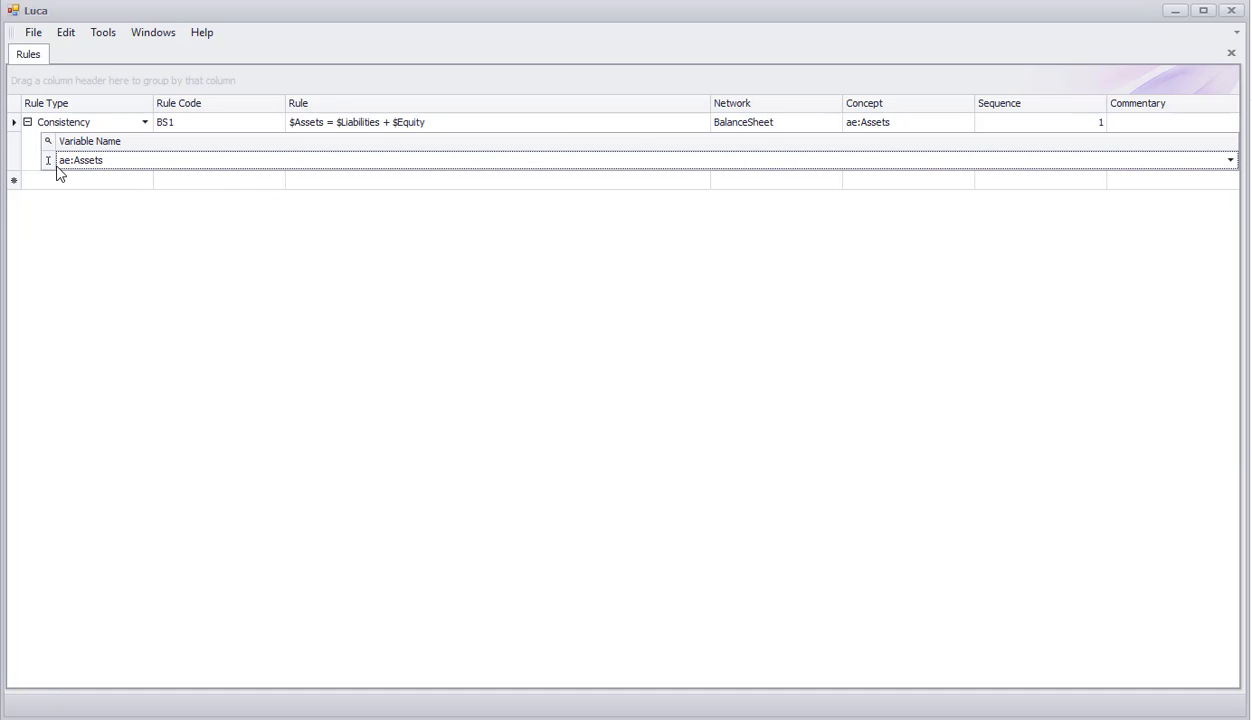
key("Down")
left_click(73, 181)
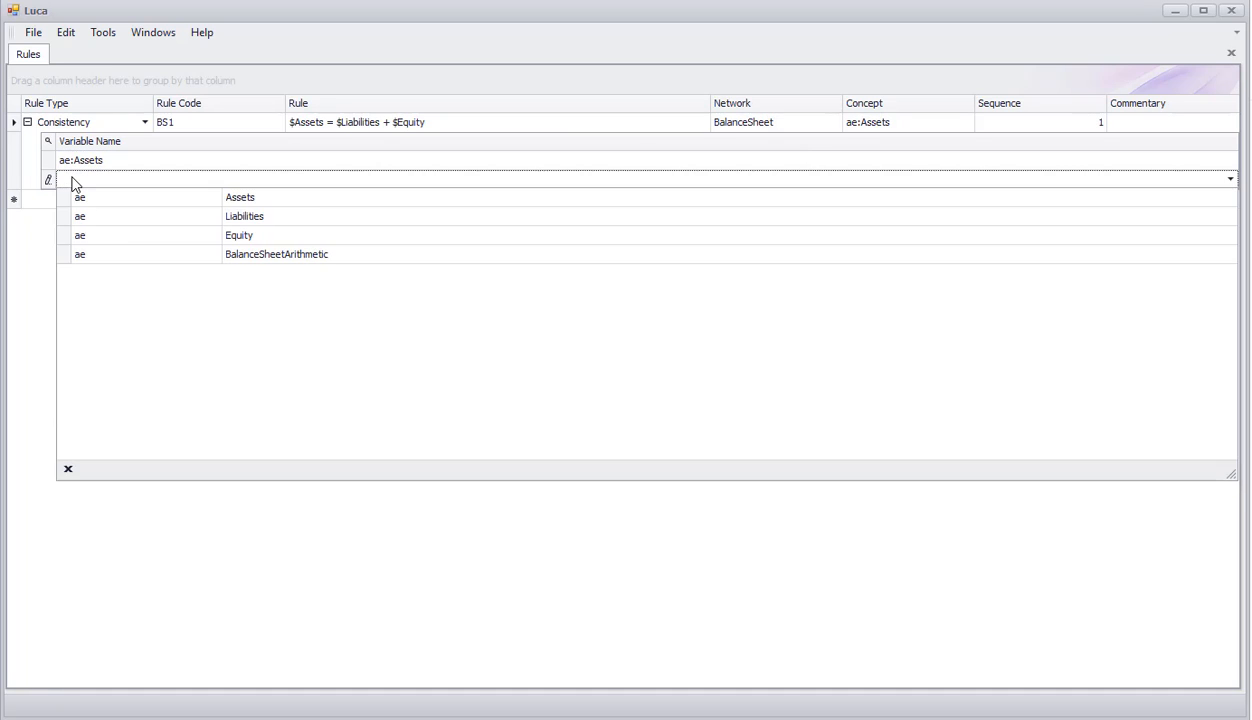
left_click(222, 216)
Add ae:Equity as the third variable of rule BS1 and close the list of rules
key("Down")
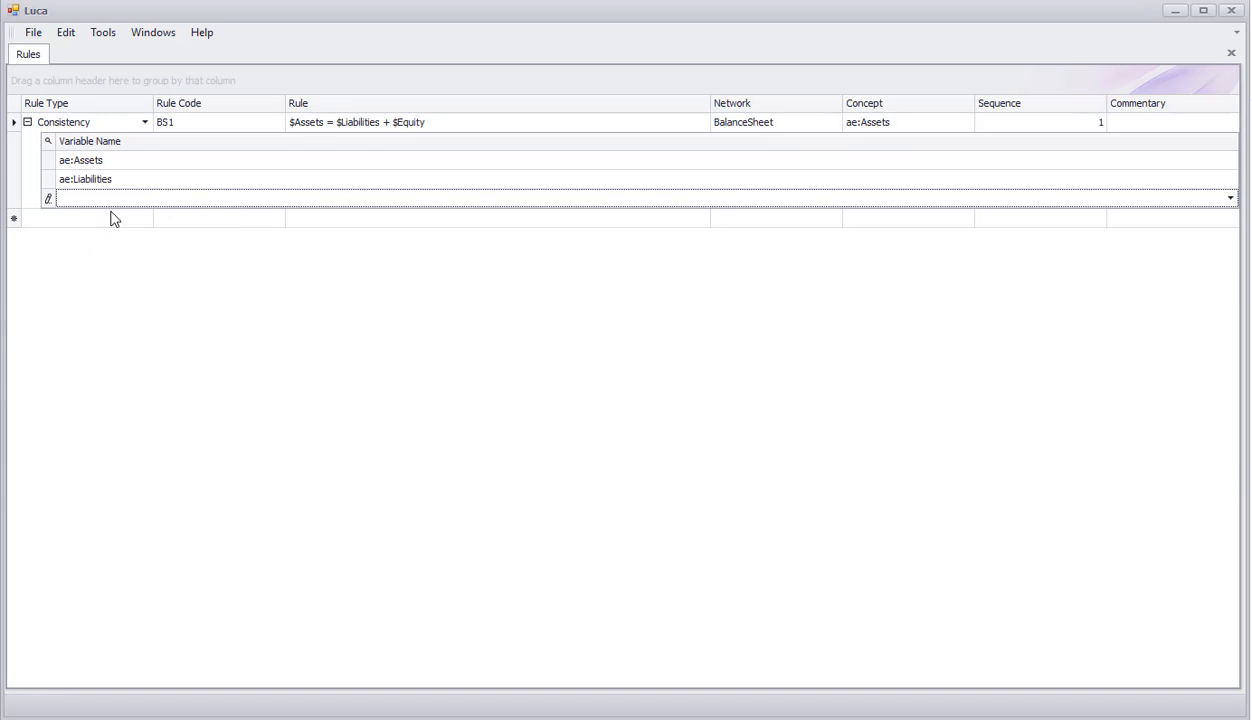
left_click(98, 199)
left_click(103, 199)
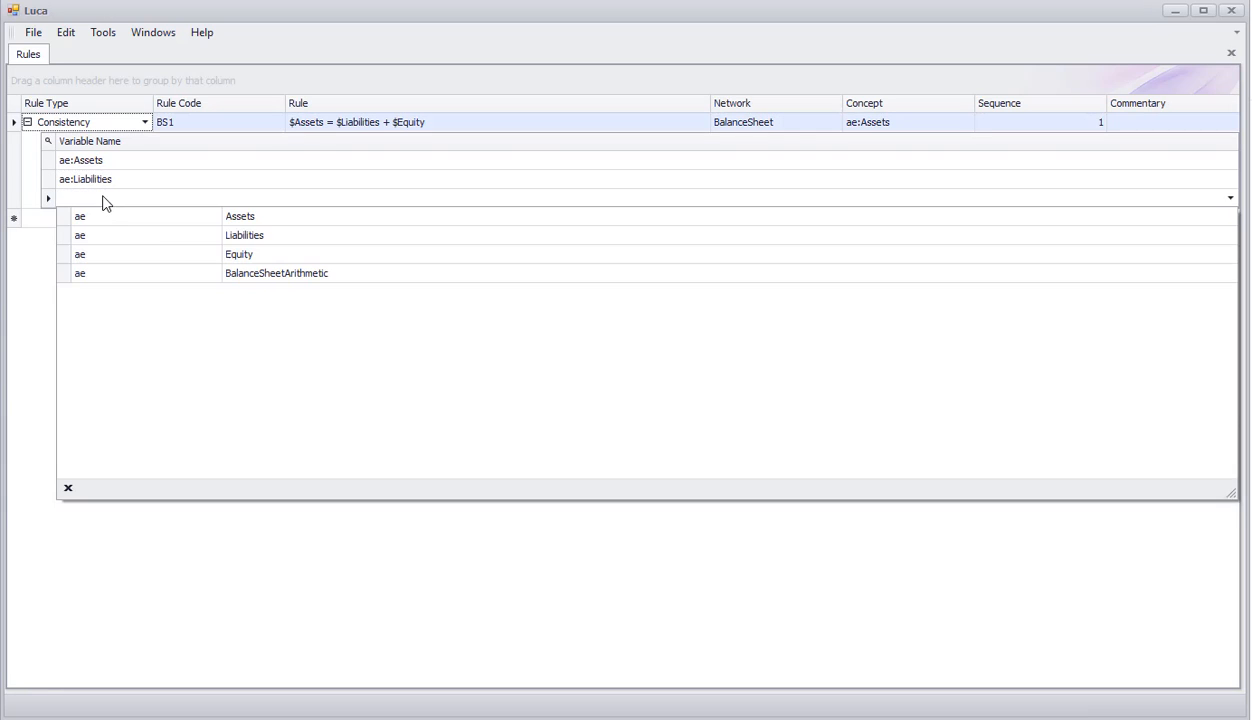
left_click(241, 256)
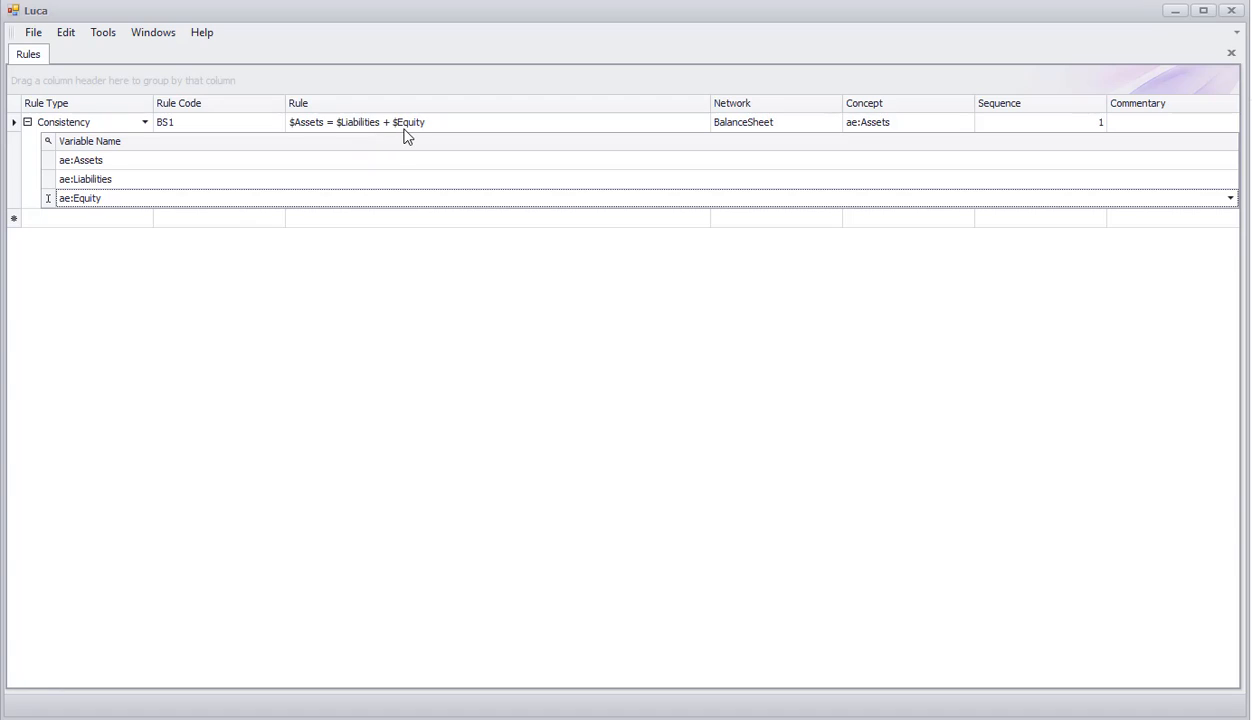
key("Down")
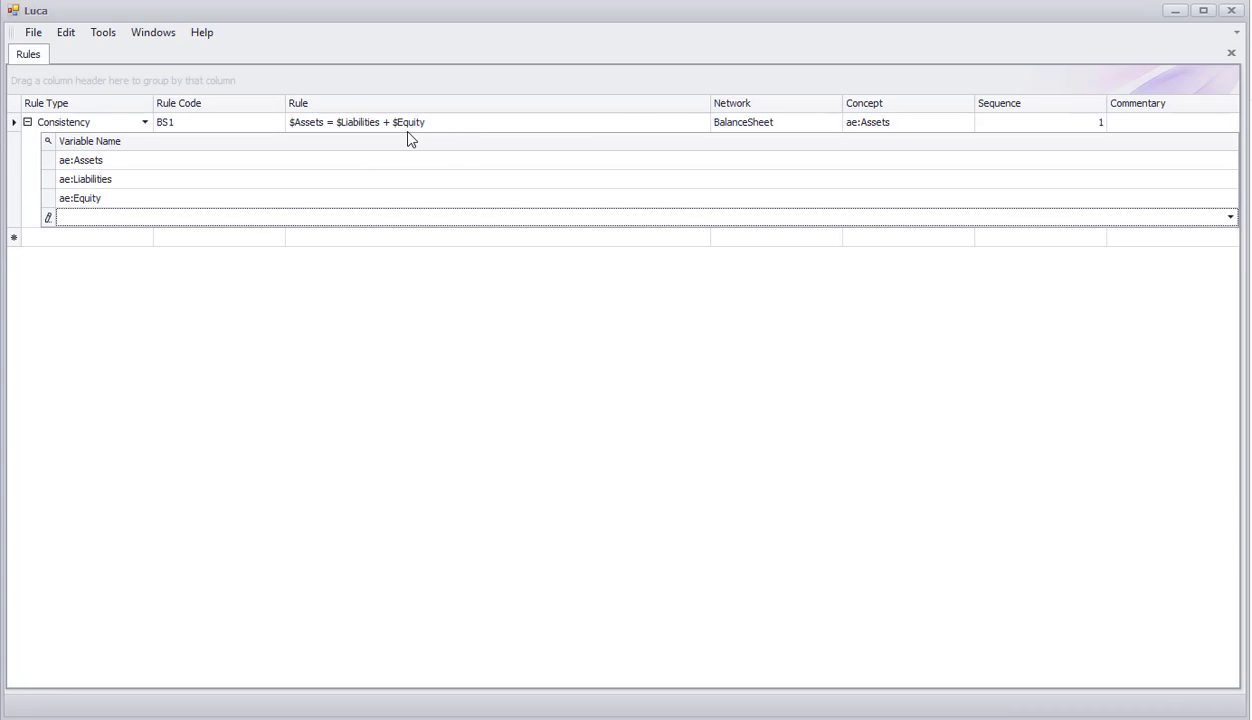
left_click(1232, 55)
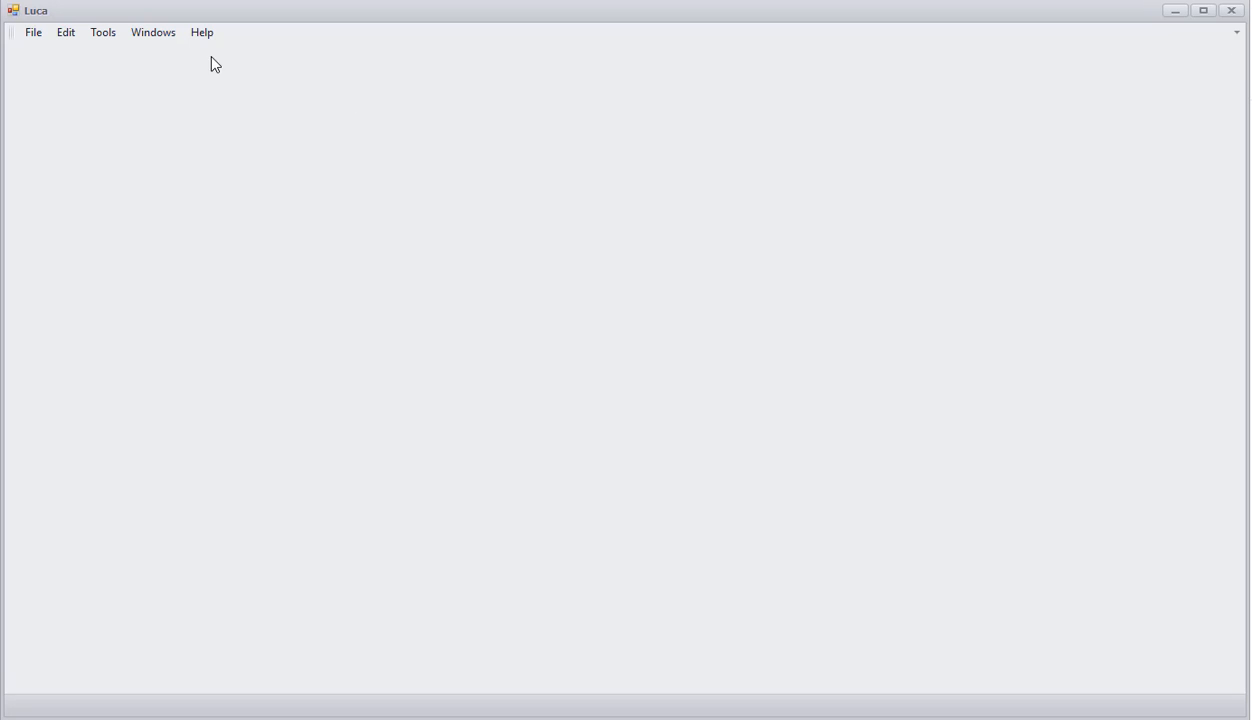
Open the list of facts and copy the fact rows 2 to 7 from the Facts sheet of AE-Luca-Import.xlsx in Excel
left_click(65, 33)
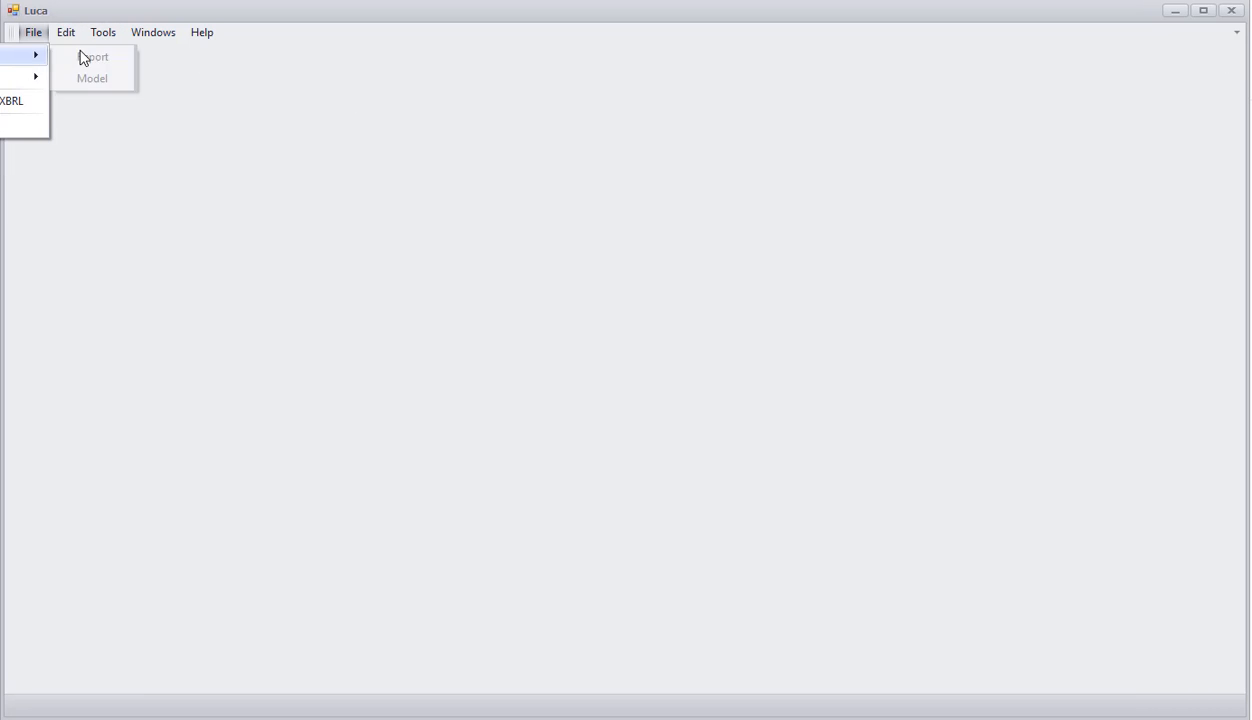
left_click(49, 64)
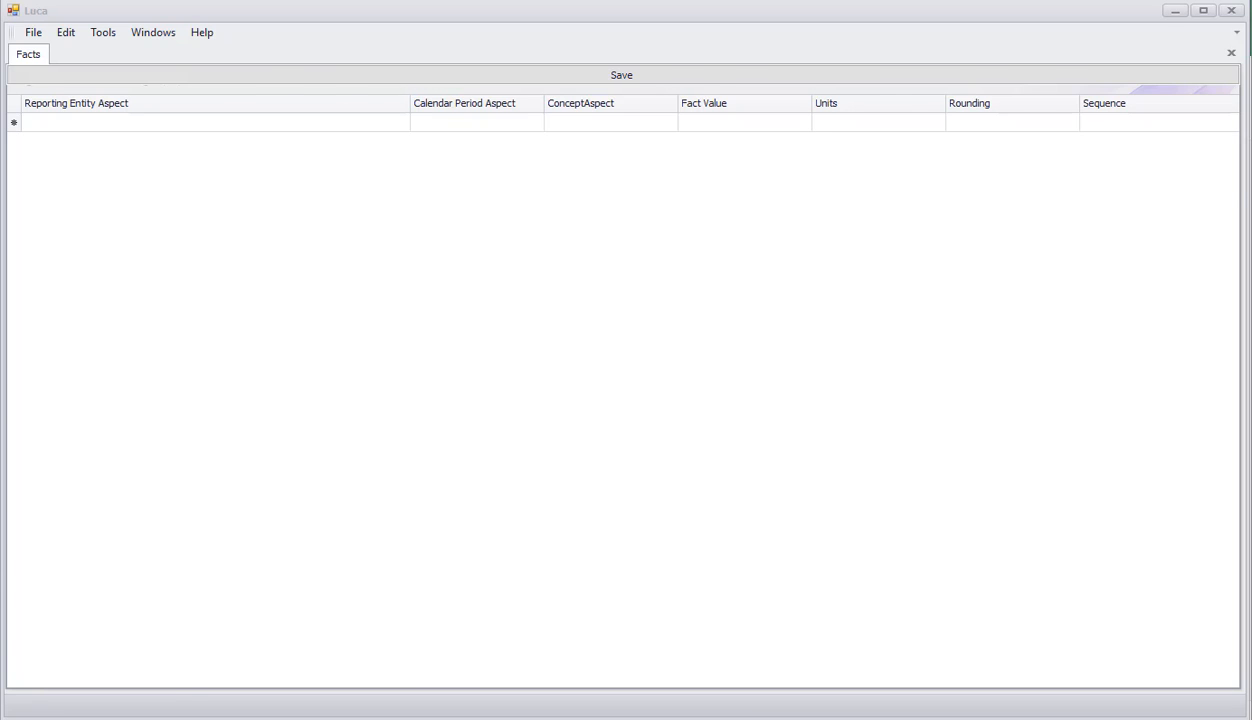
key("alt+Tab")
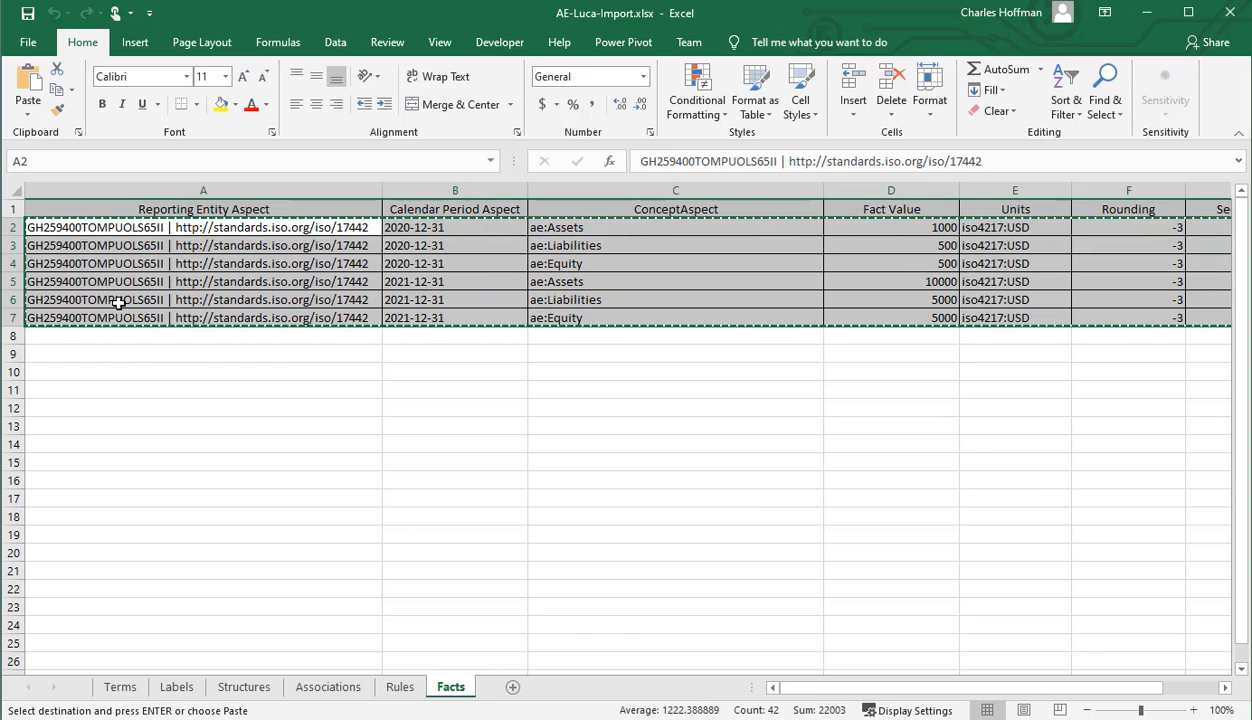
key("alt+Tab")
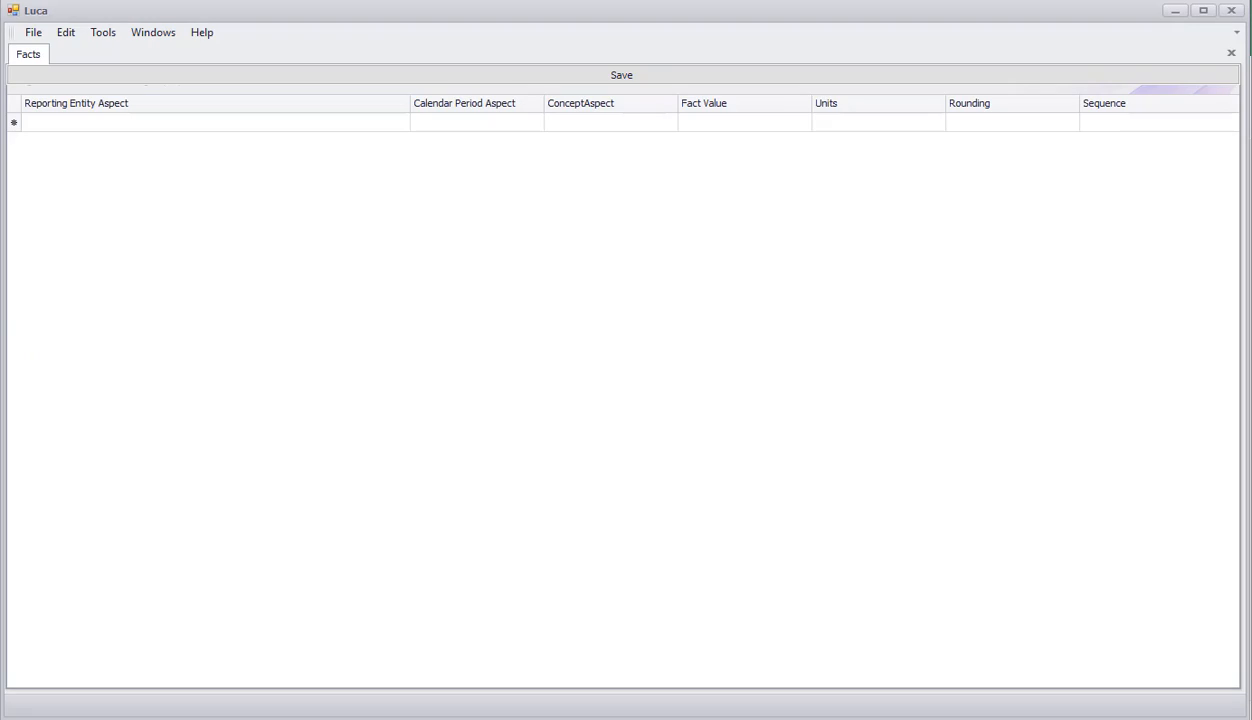
Paste the copied 2020-12-31 and 2021-12-31 facts into the empty facts list, save them and close the list
left_click(16, 129)
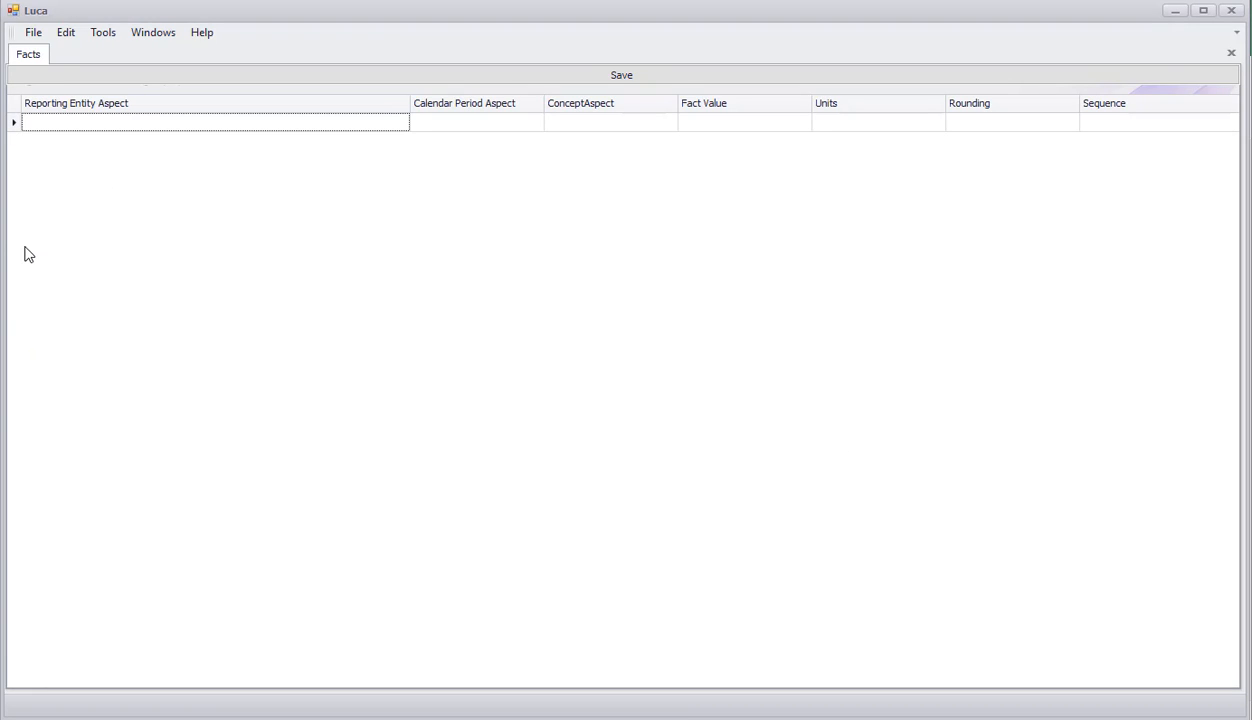
key("ctrl+v")
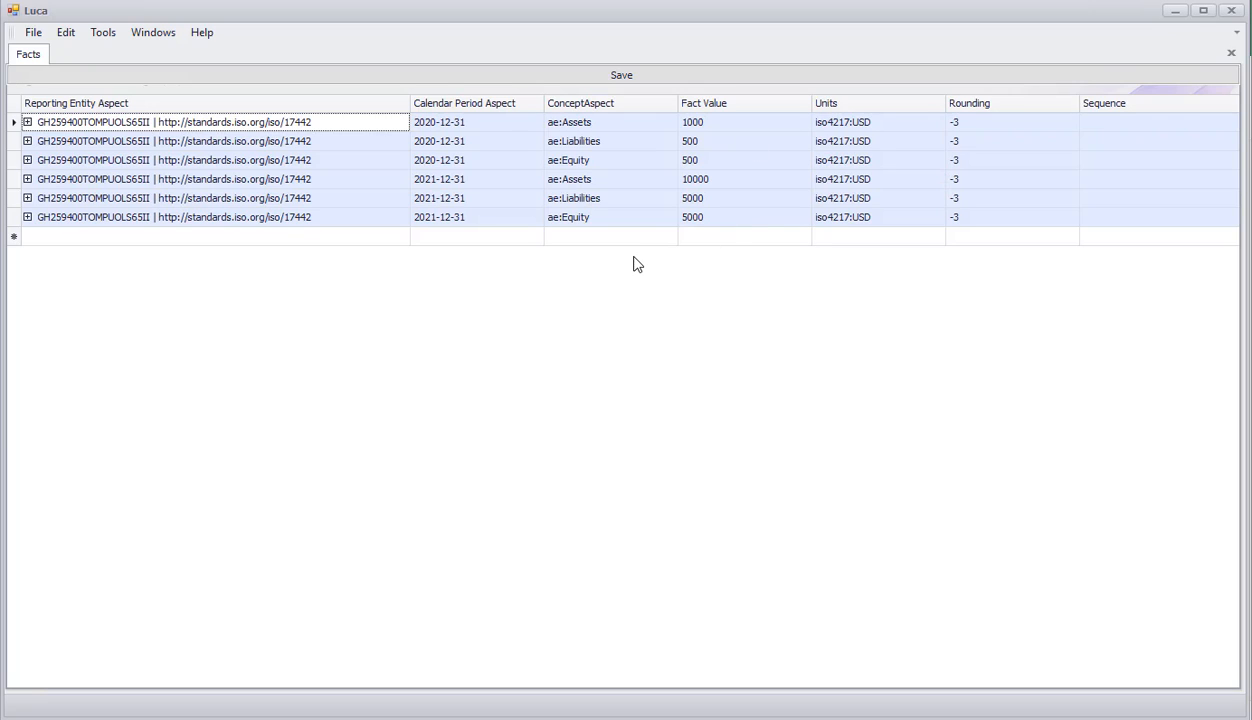
left_click(626, 82)
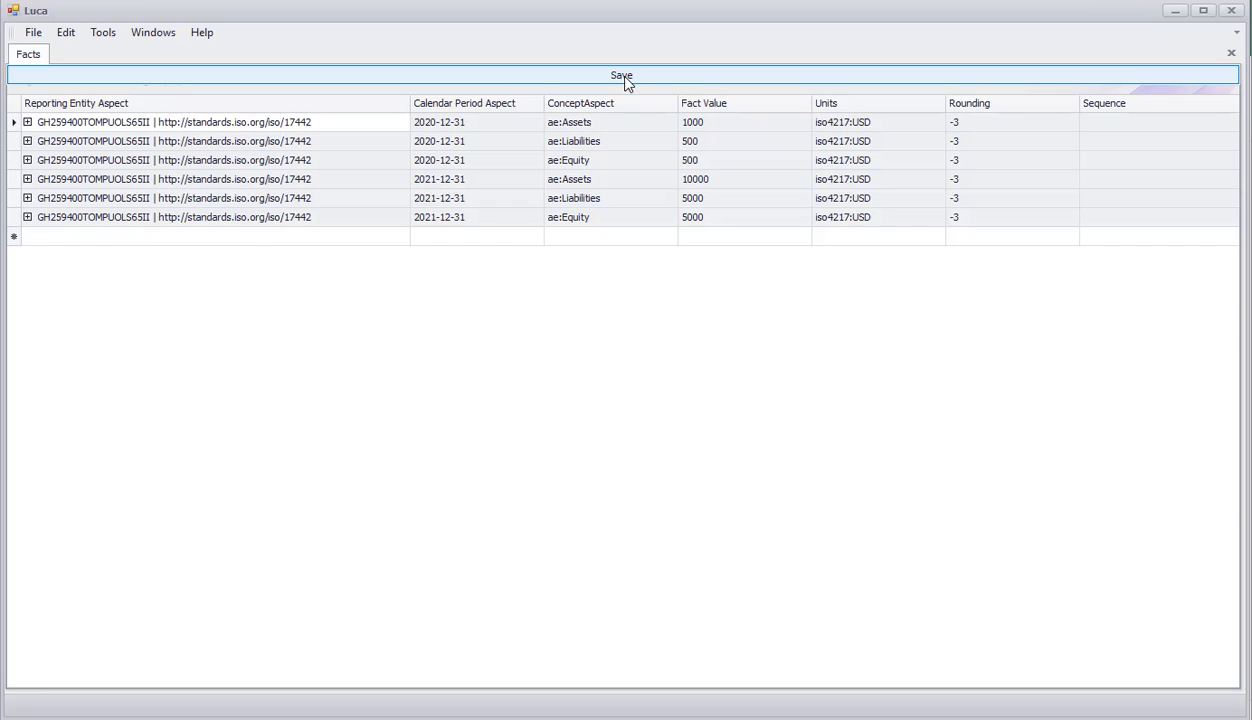
left_click(1231, 54)
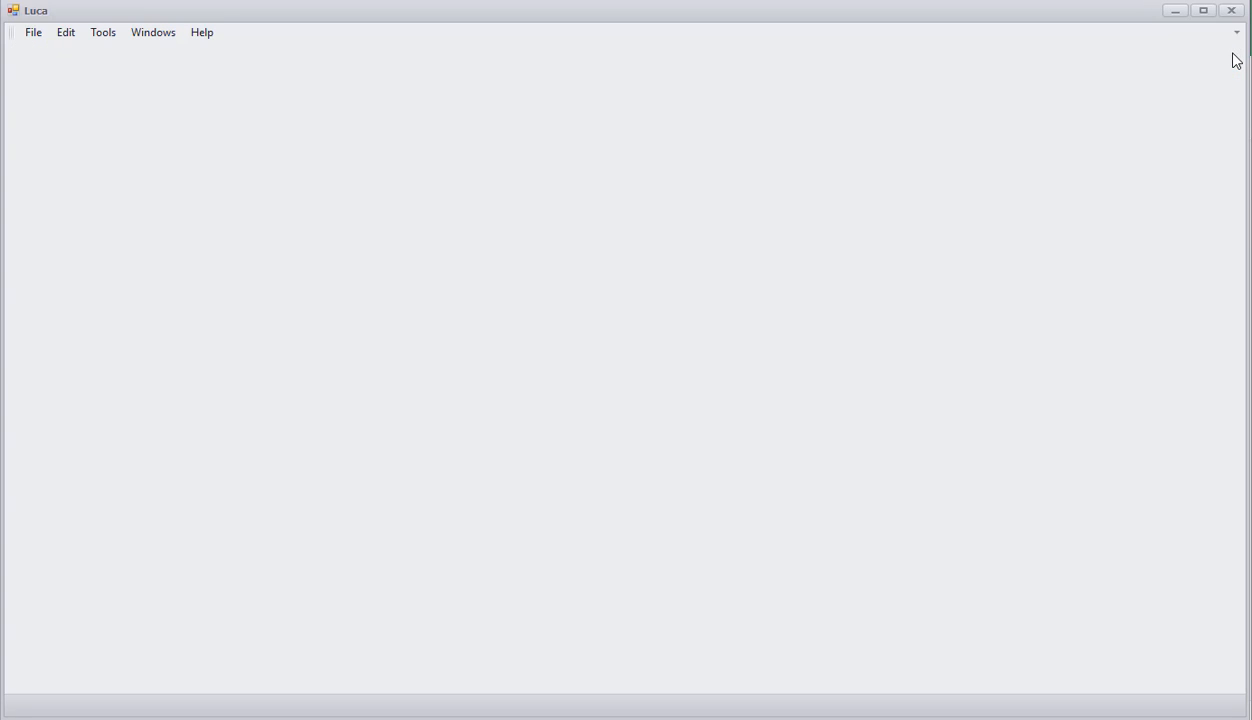
Start saving the model as an XBRL schema and create a folder named Test inside Documents, CurrentVersions
left_click(34, 38)
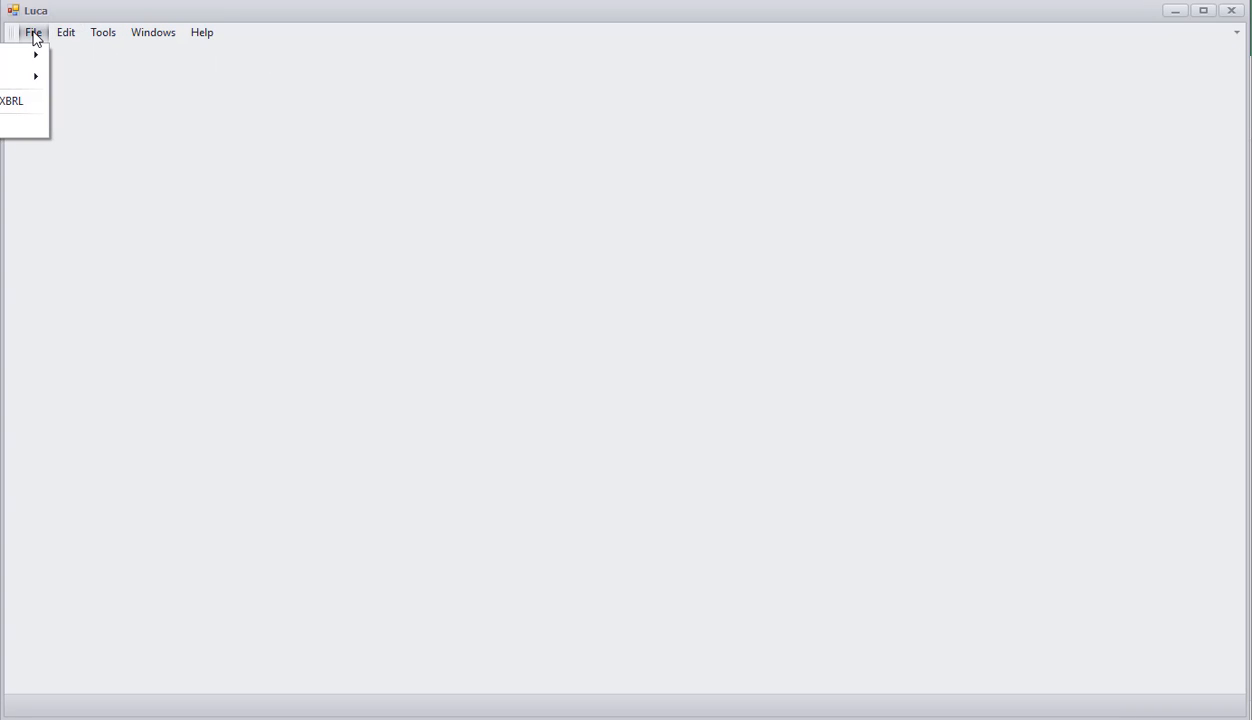
left_click(13, 104)
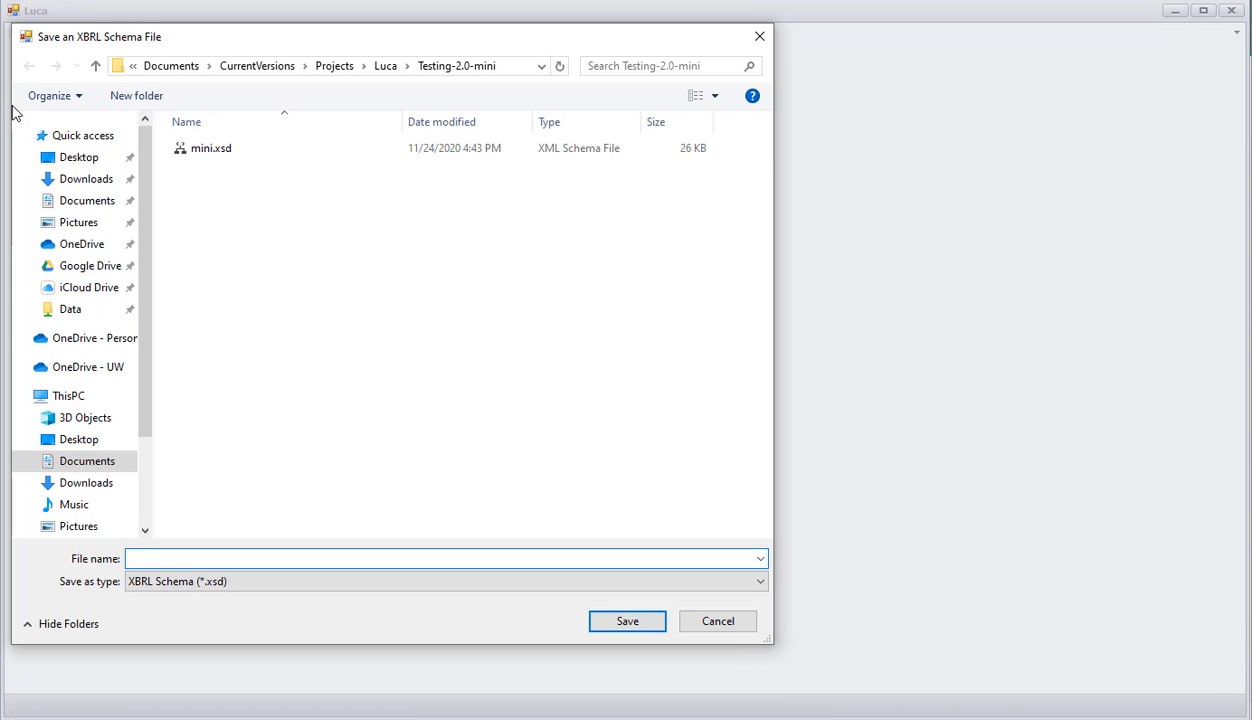
left_click(90, 202)
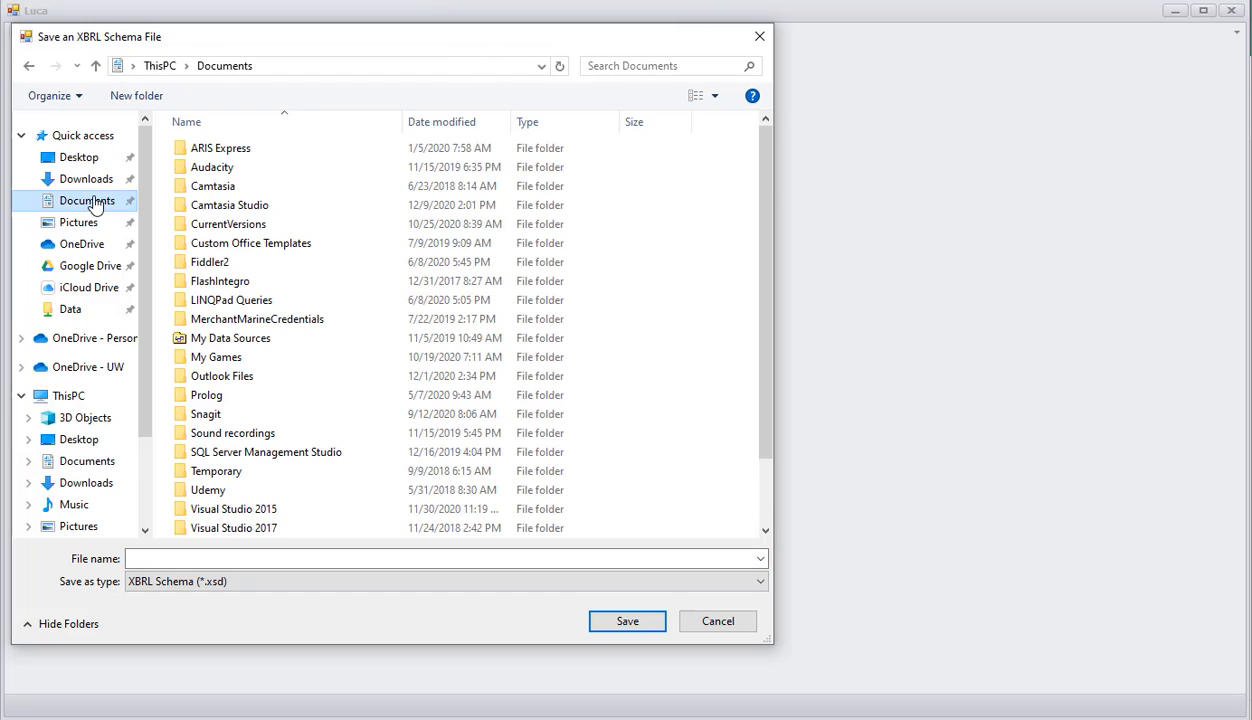
double_click(179, 229)
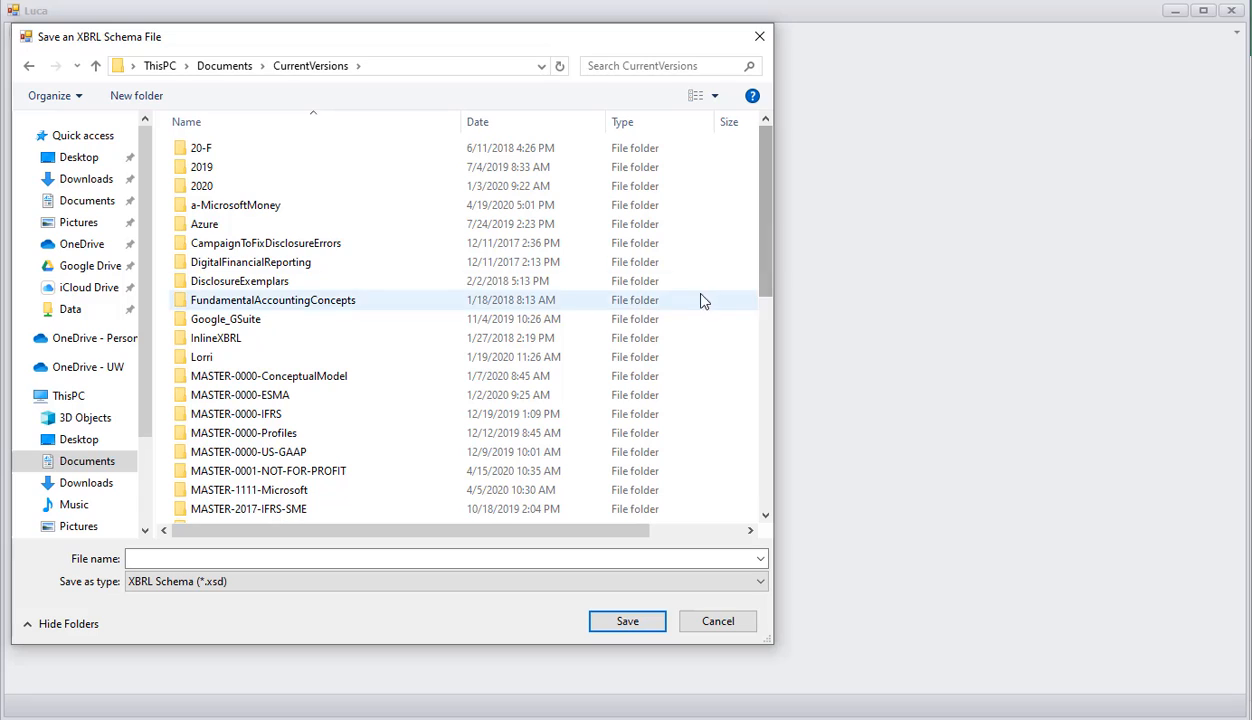
right_click(712, 333)
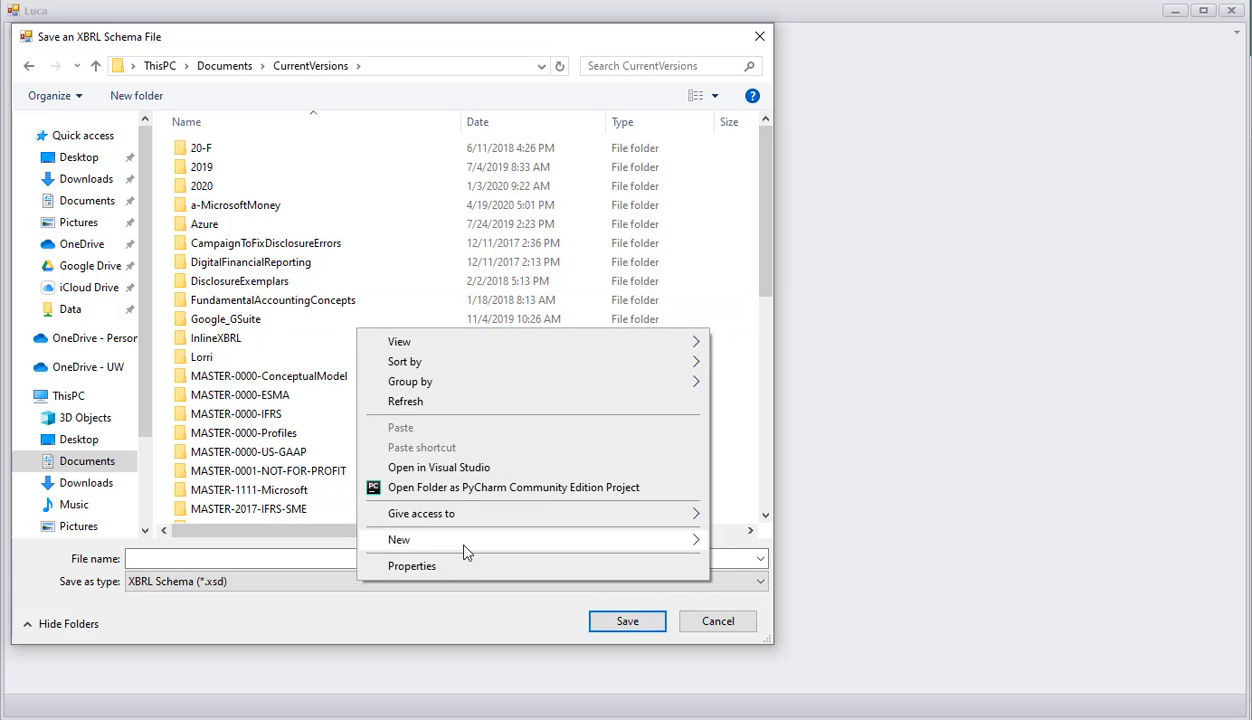
mouse_move(495, 548)
left_click(756, 545)
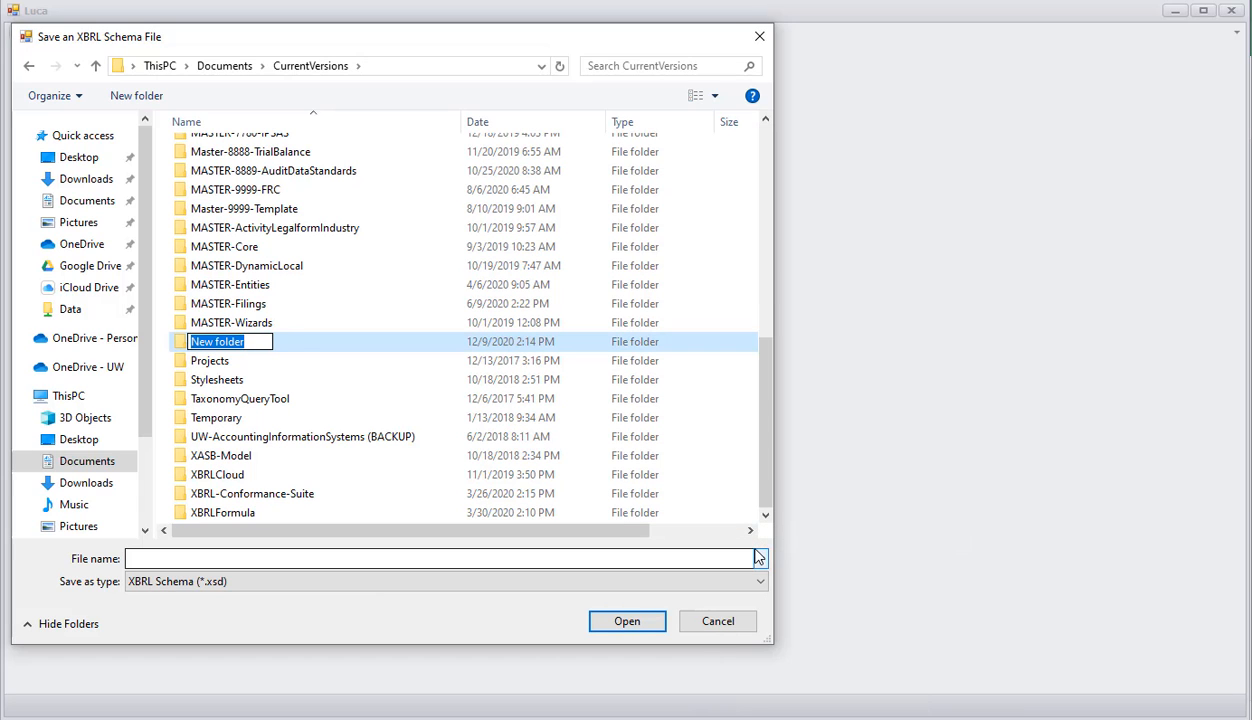
type("Test")
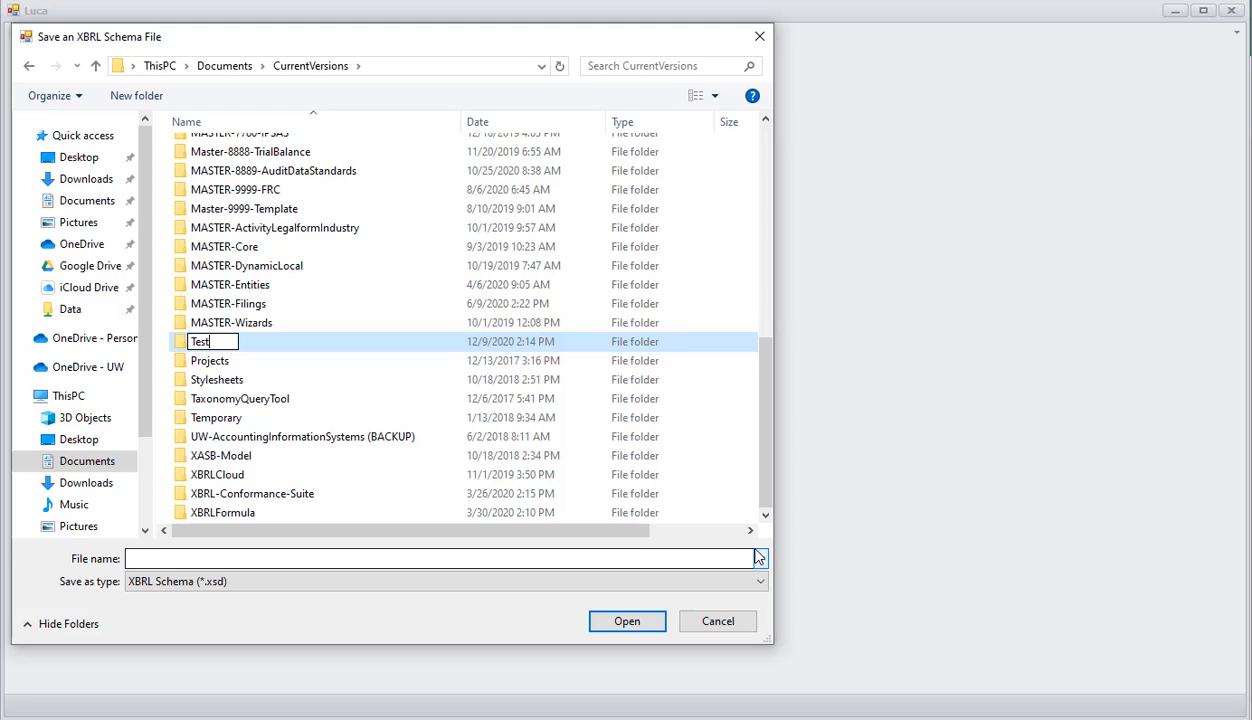
key("Return")
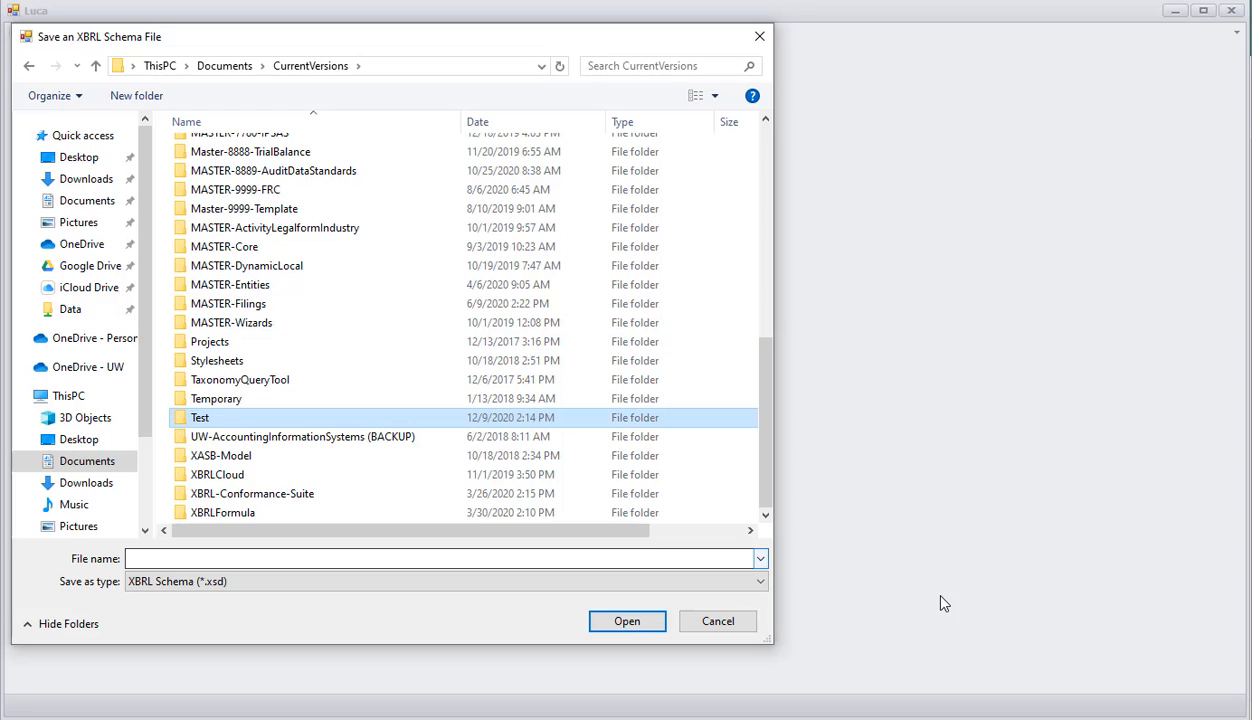
Save the XBRL schema as ae.xsd in the Test folder and dismiss the message
double_click(203, 418)
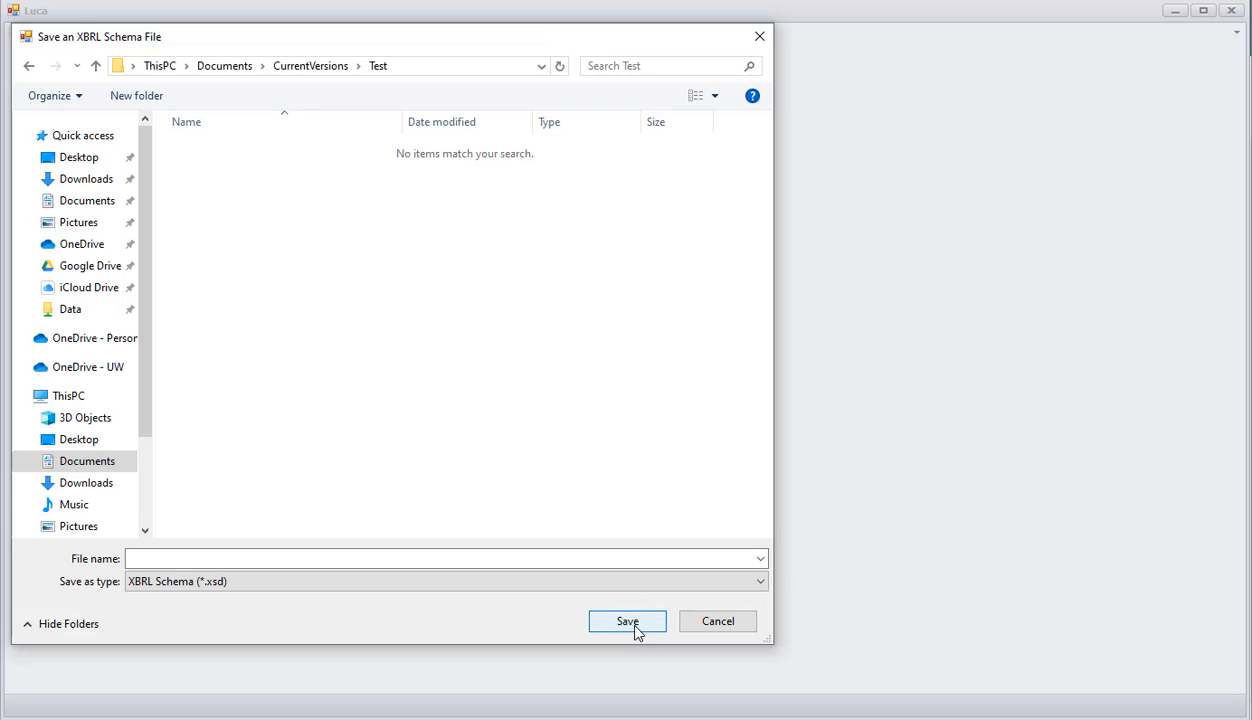
left_click(180, 562)
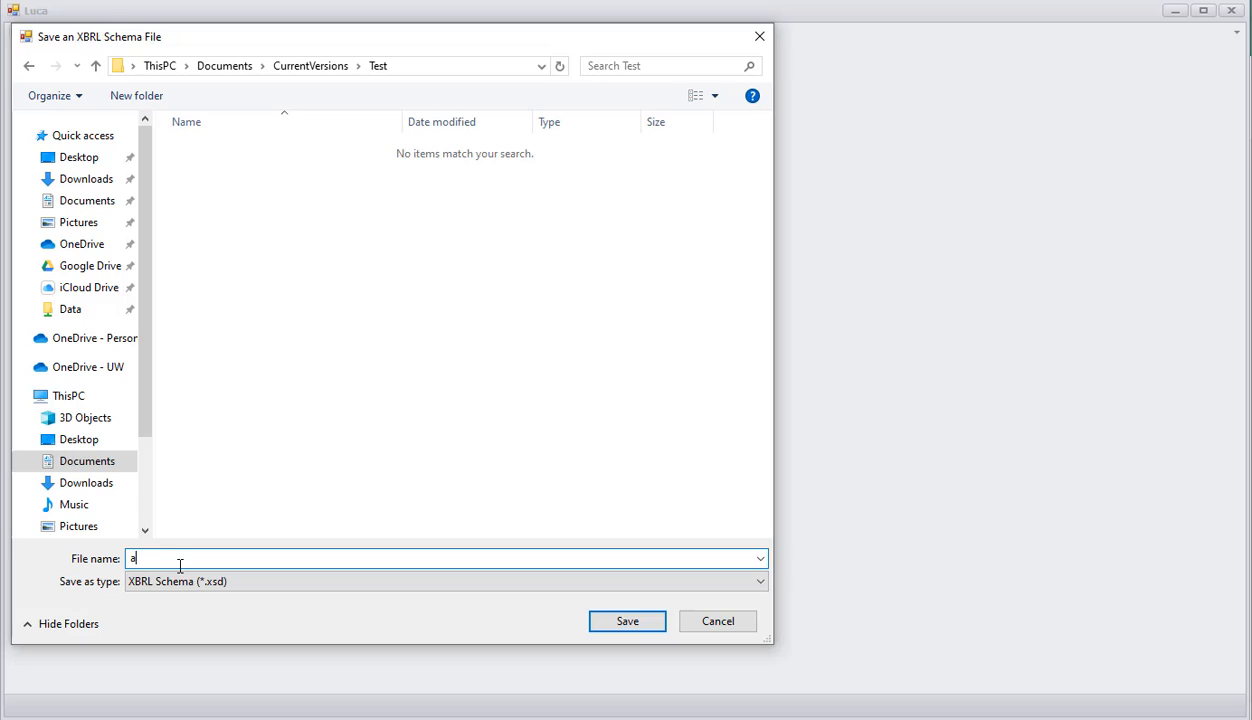
type("ae.xsd")
left_click(612, 621)
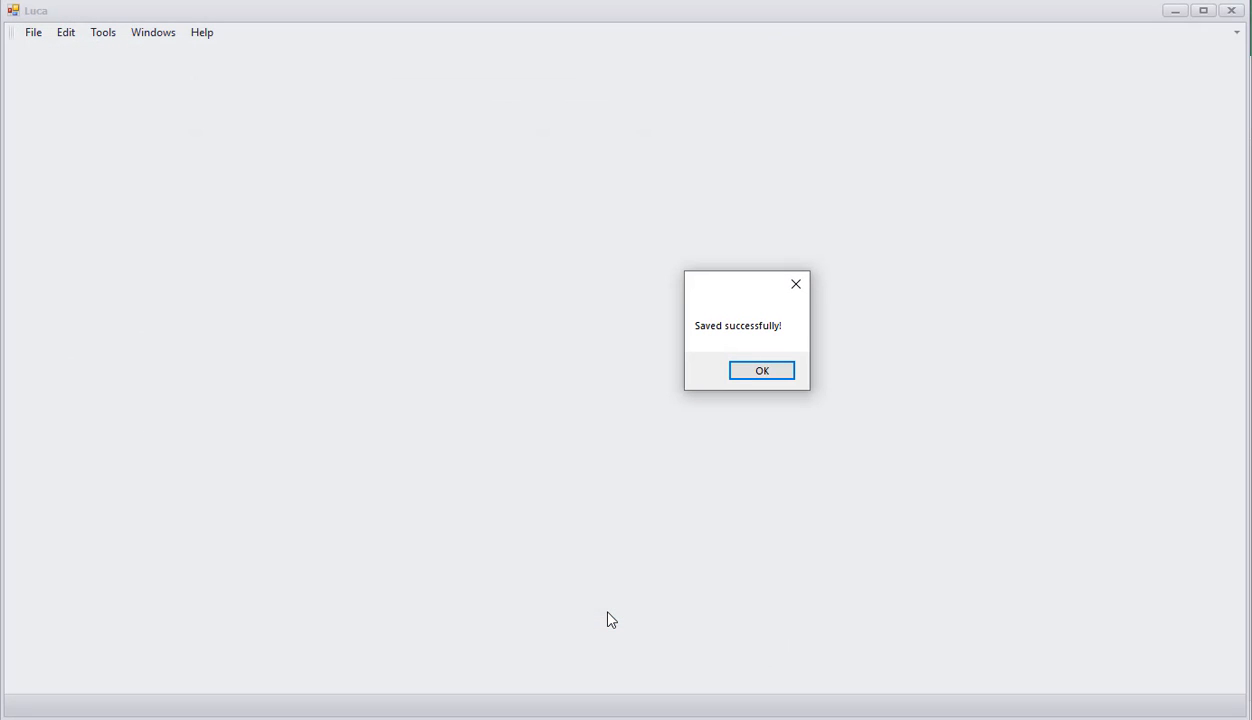
left_click(760, 374)
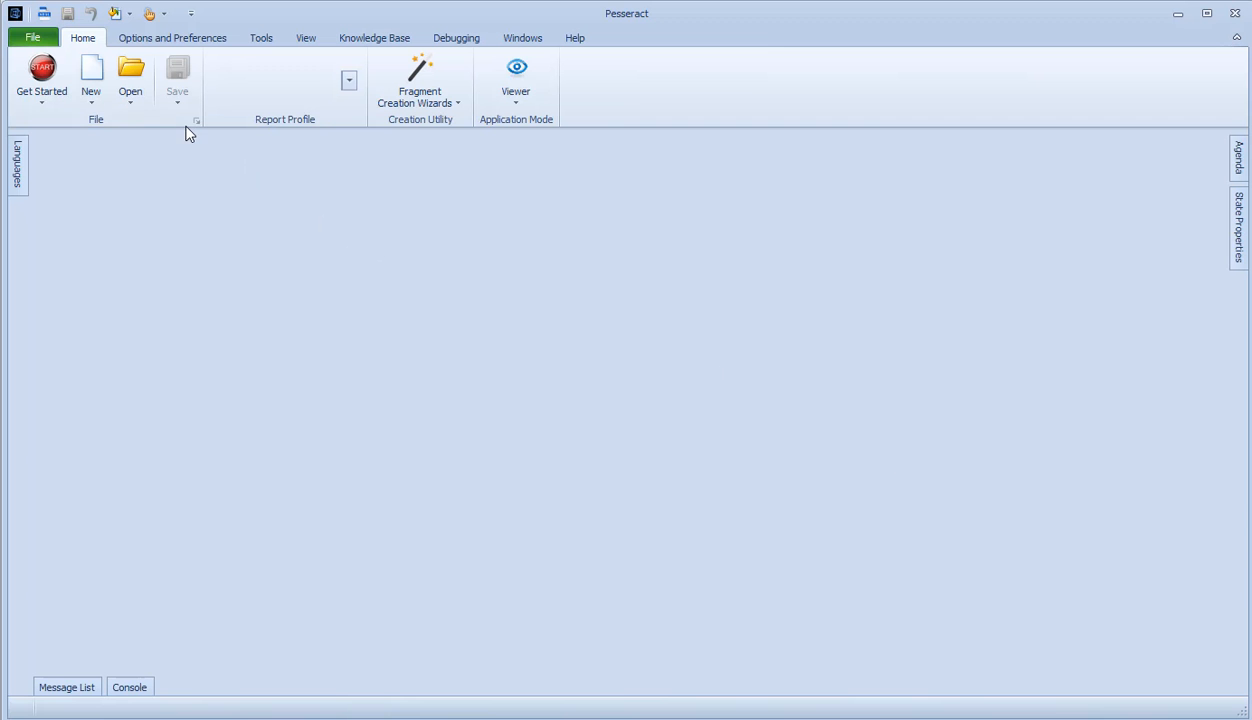
Open the XBRL instance document ae.xbrl from the Test folder in Pesseract
left_click(130, 104)
left_click(28, 125)
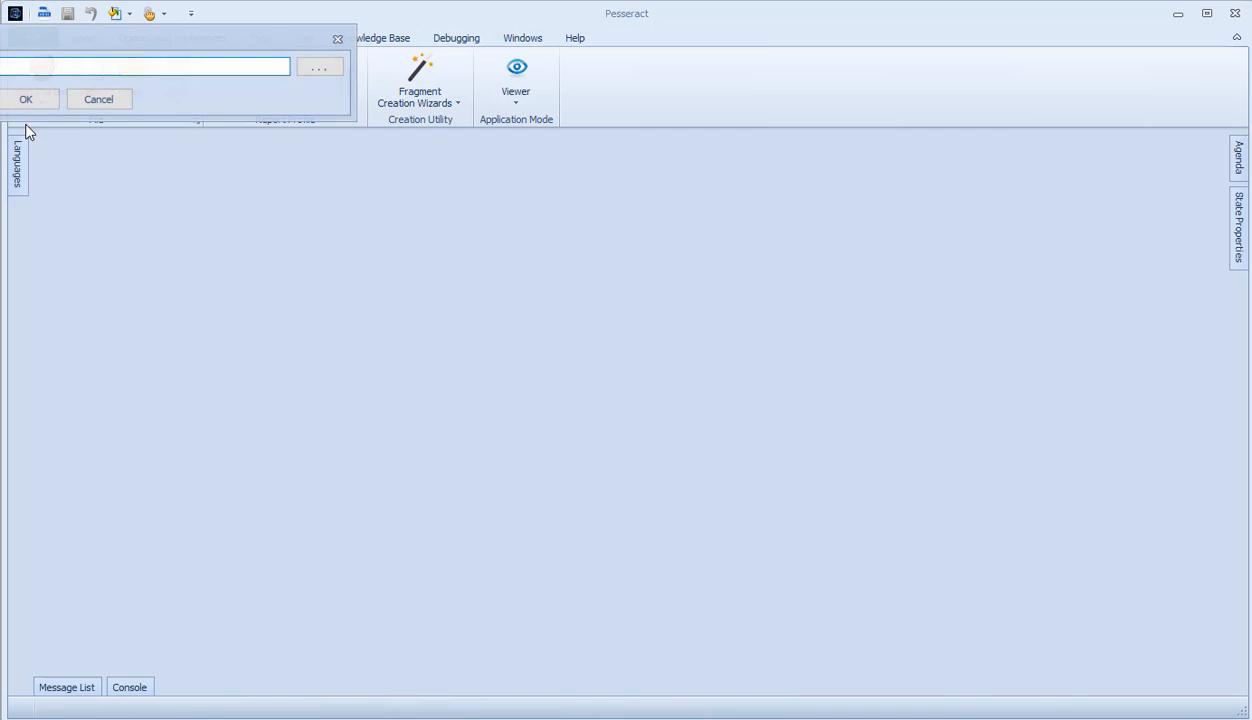
left_click(320, 72)
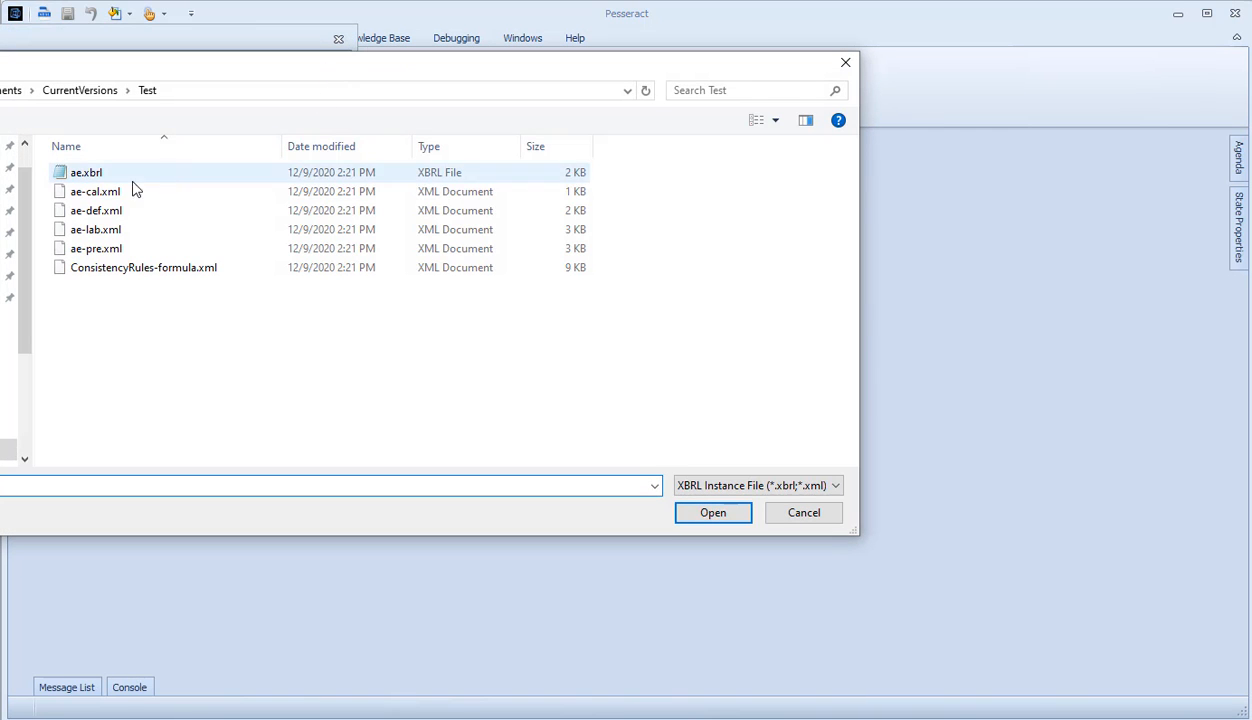
left_click(846, 64)
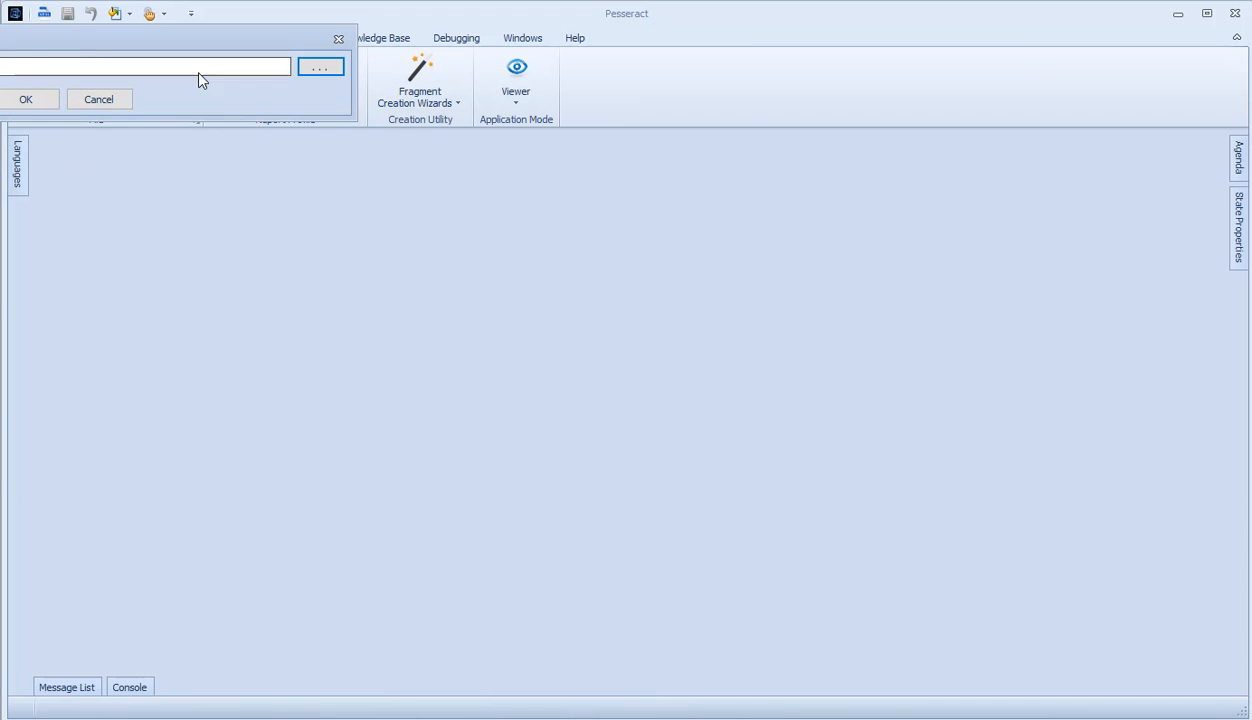
left_click(748, 178)
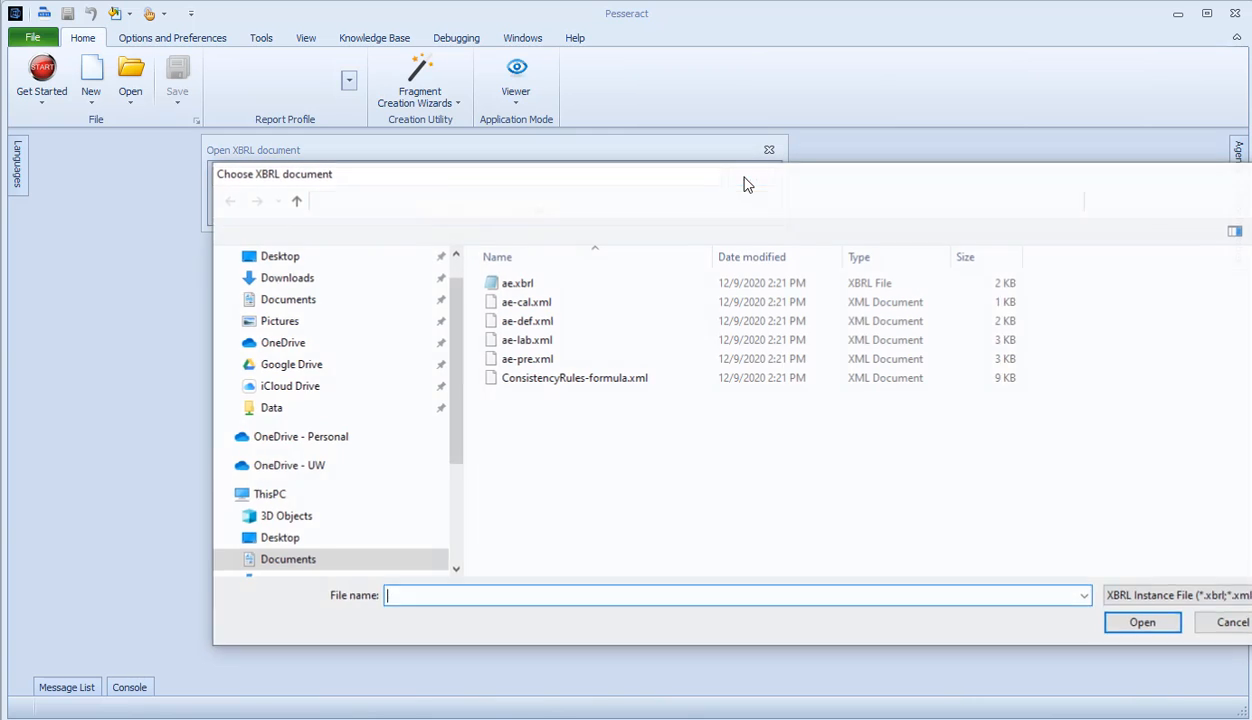
left_click(532, 287)
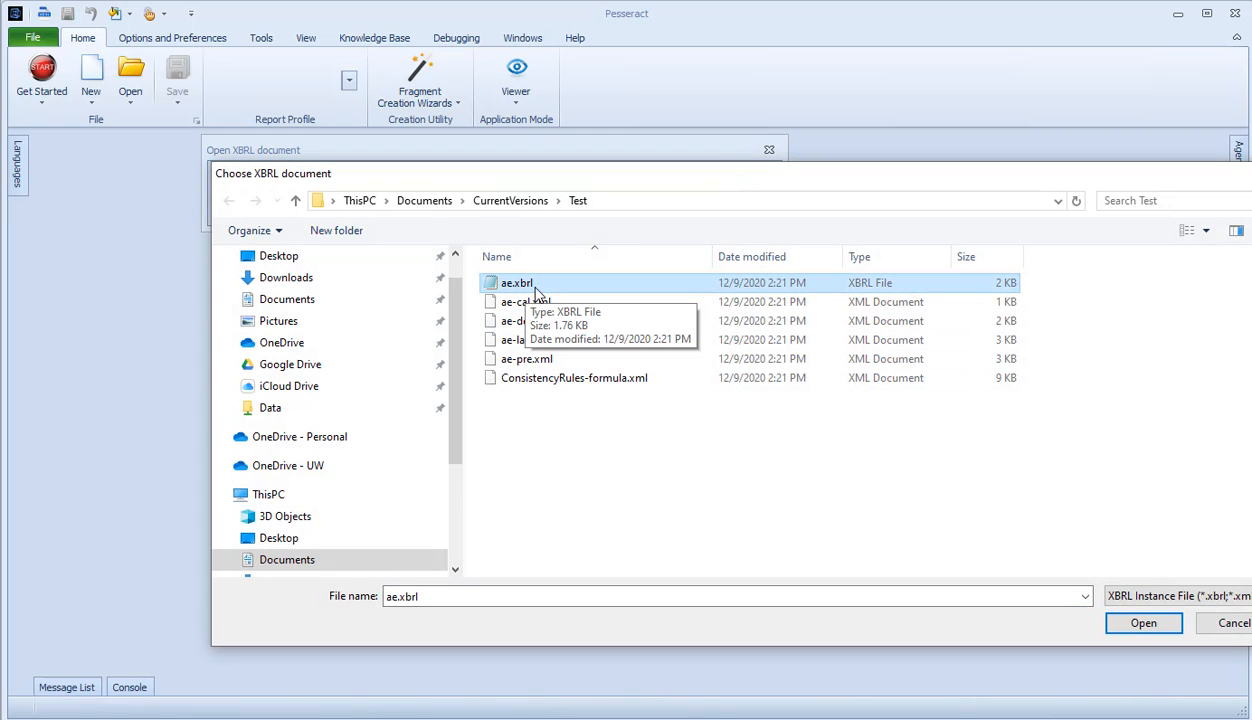
double_click(519, 286)
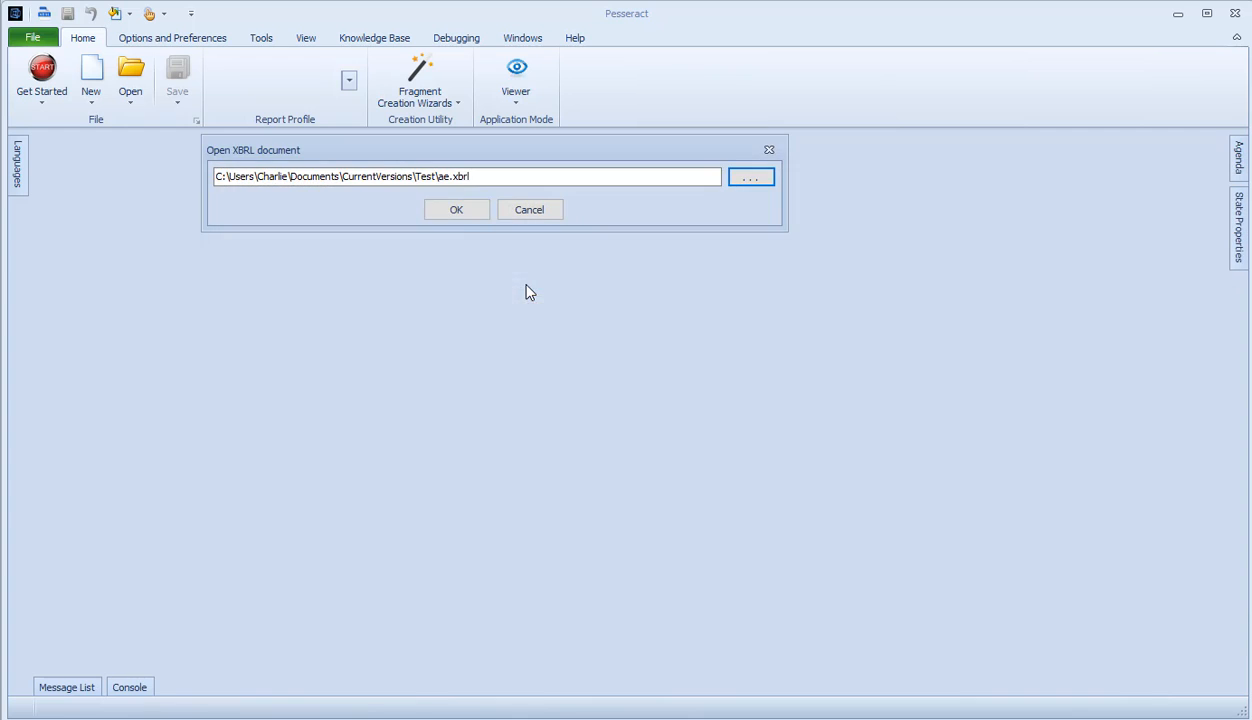
left_click(458, 212)
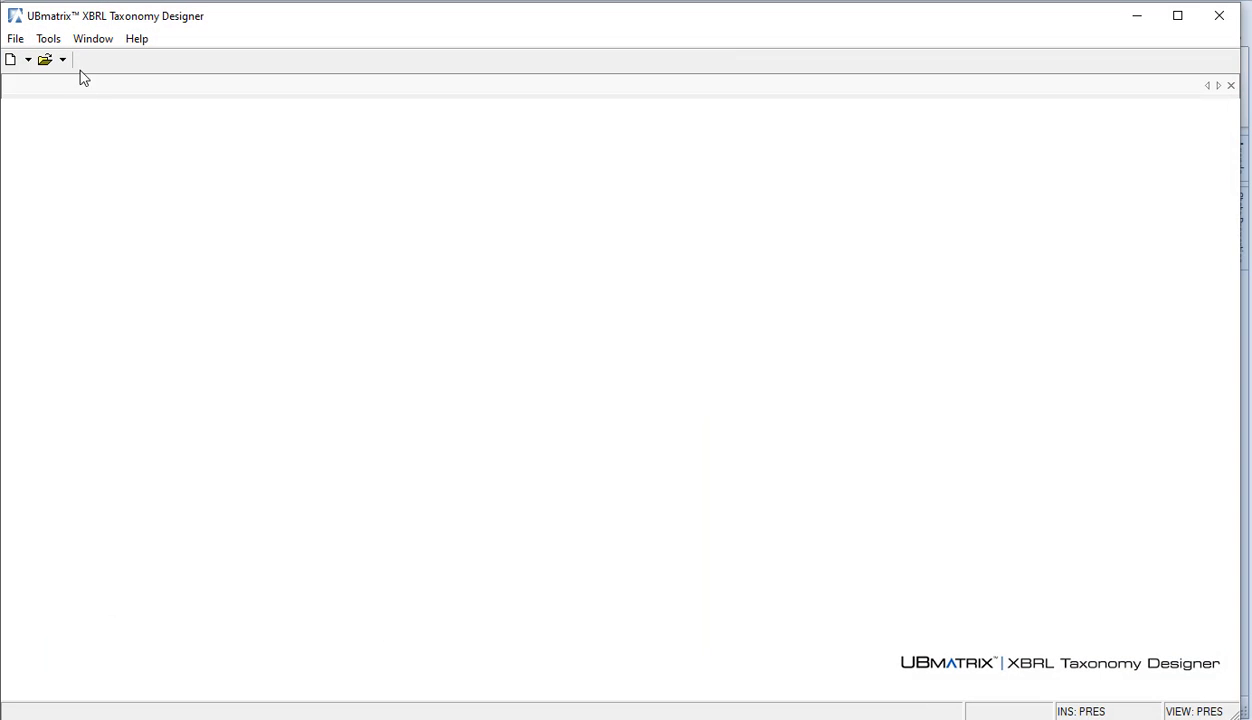
Switch to UBmatrix XBRL Taxonomy Designer and open the instance document ae.xbrl from the Test folder with its ae.xsd taxonomy
left_click(63, 60)
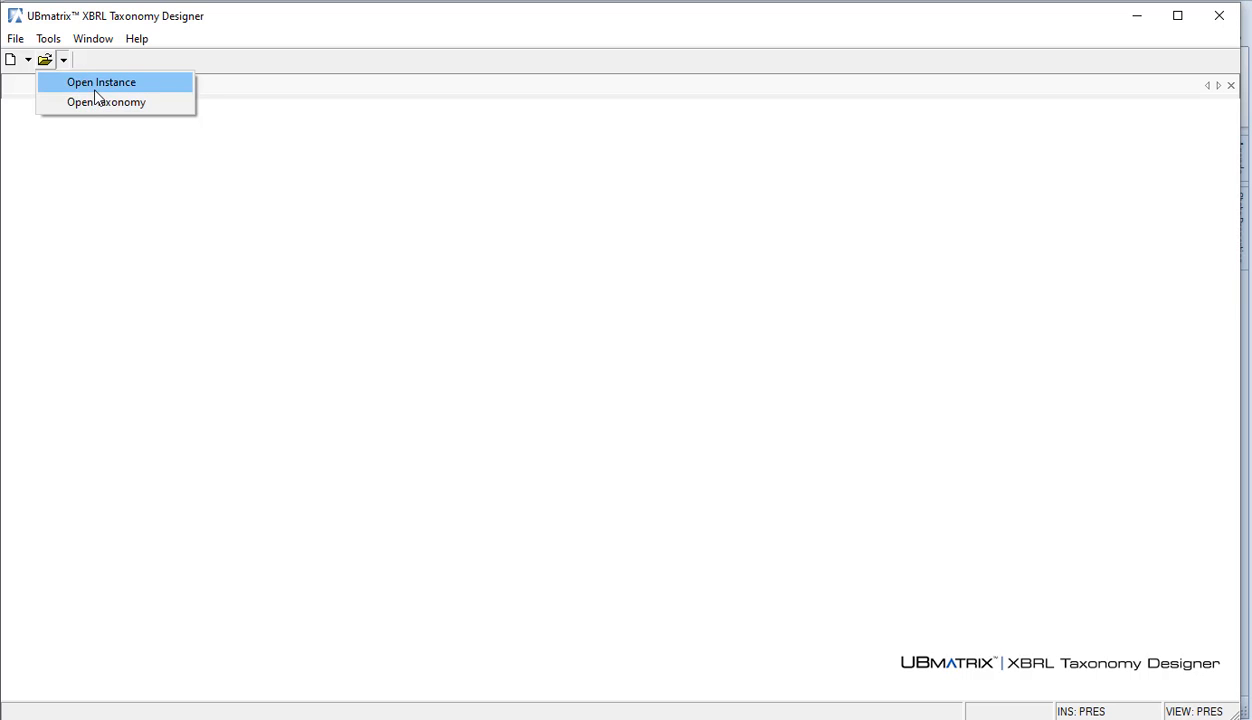
left_click(92, 86)
left_click(873, 197)
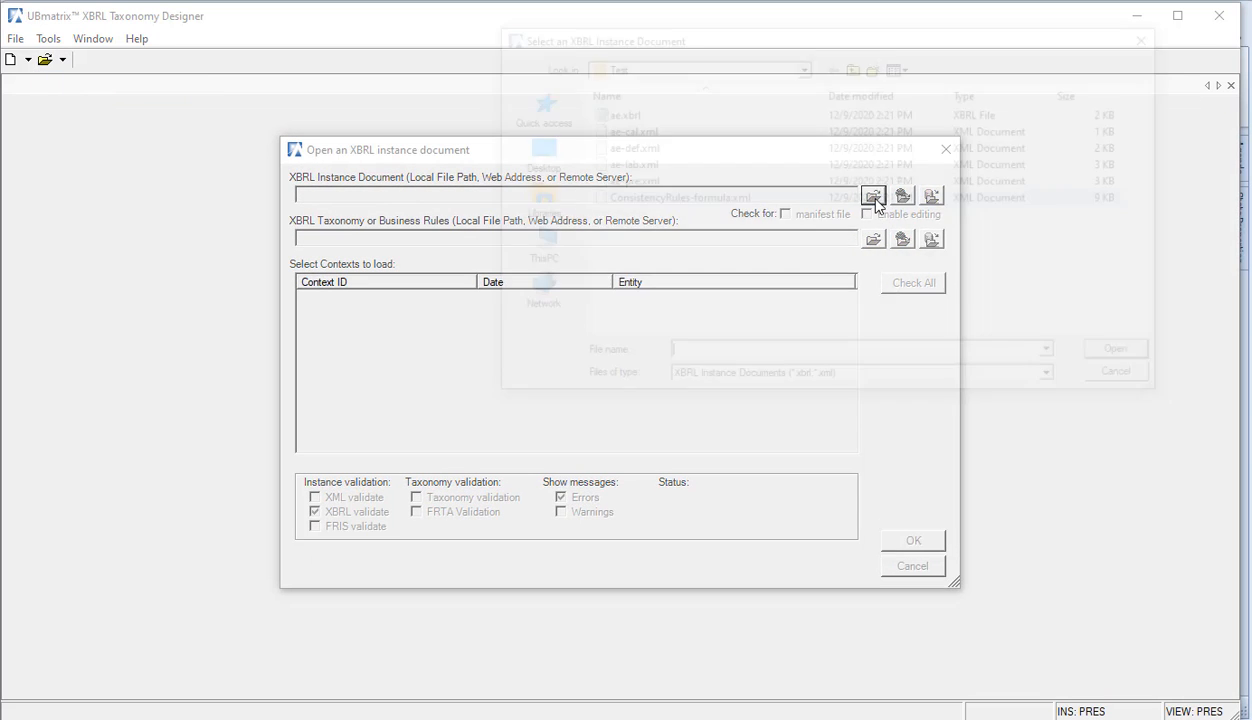
left_click(592, 112)
double_click(598, 114)
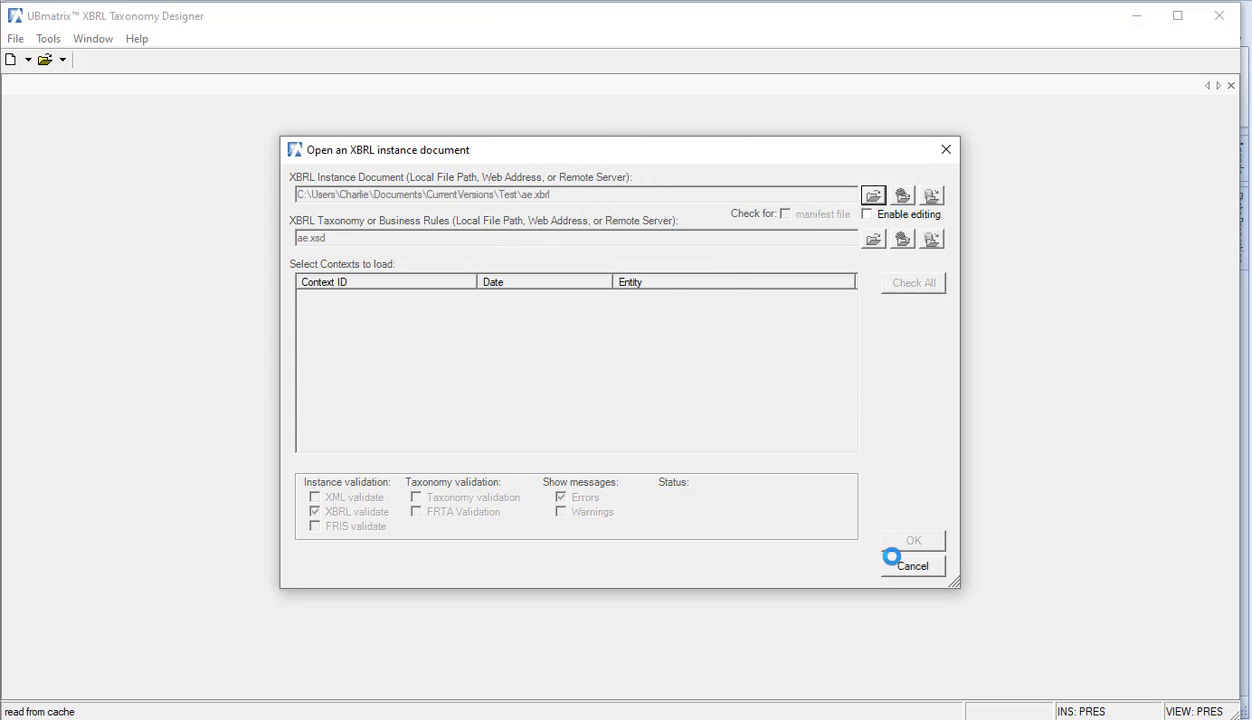
left_click(903, 540)
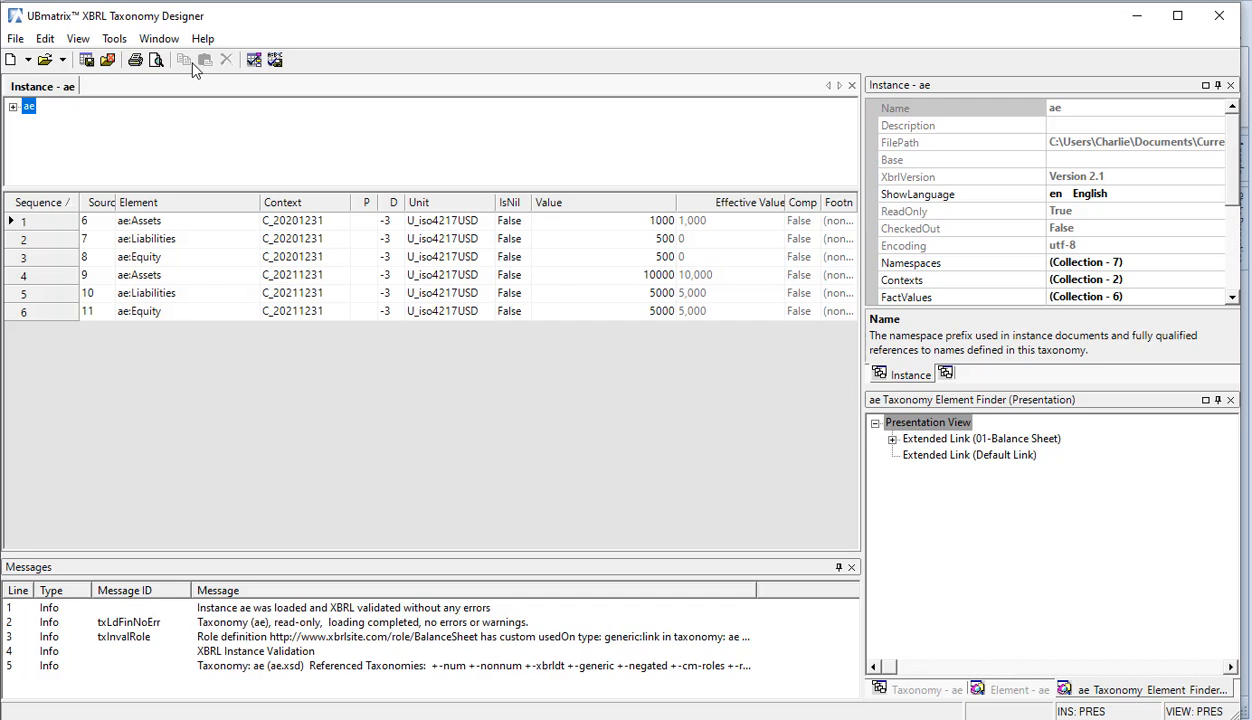
Validate the ae instance document with the preset XML Schema and XBRL & Formulas options and close the validation report
left_click(118, 38)
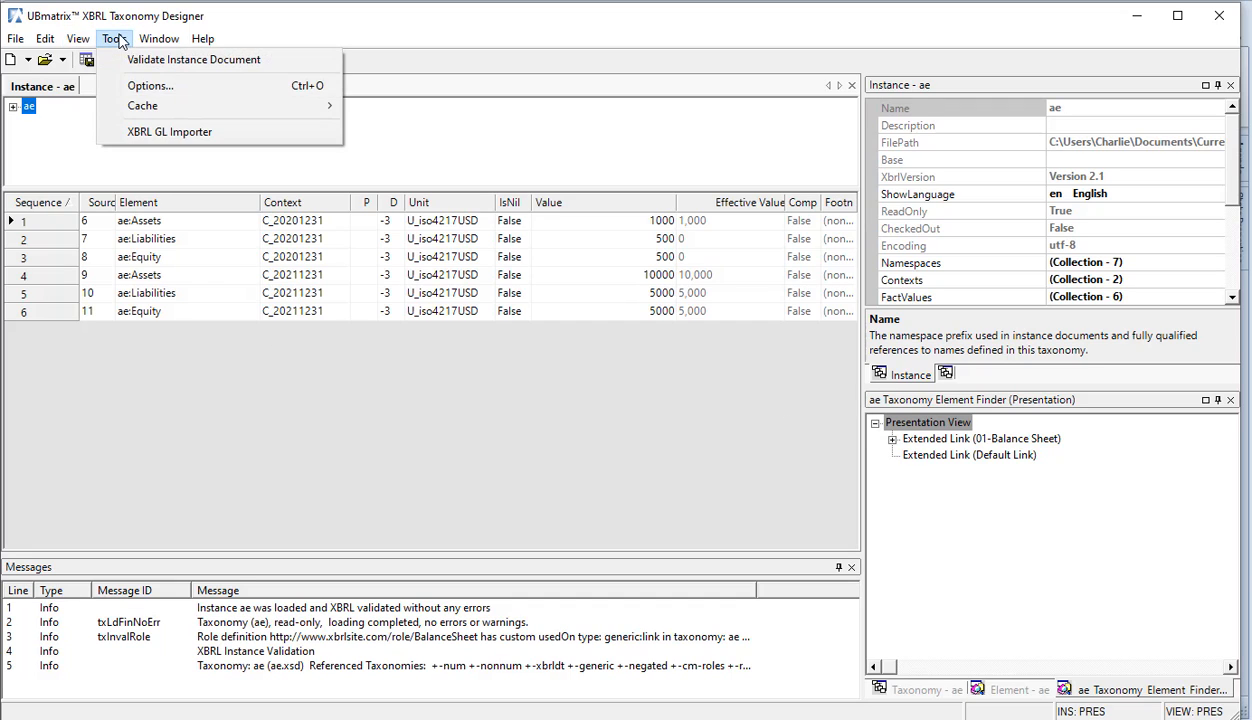
left_click(121, 58)
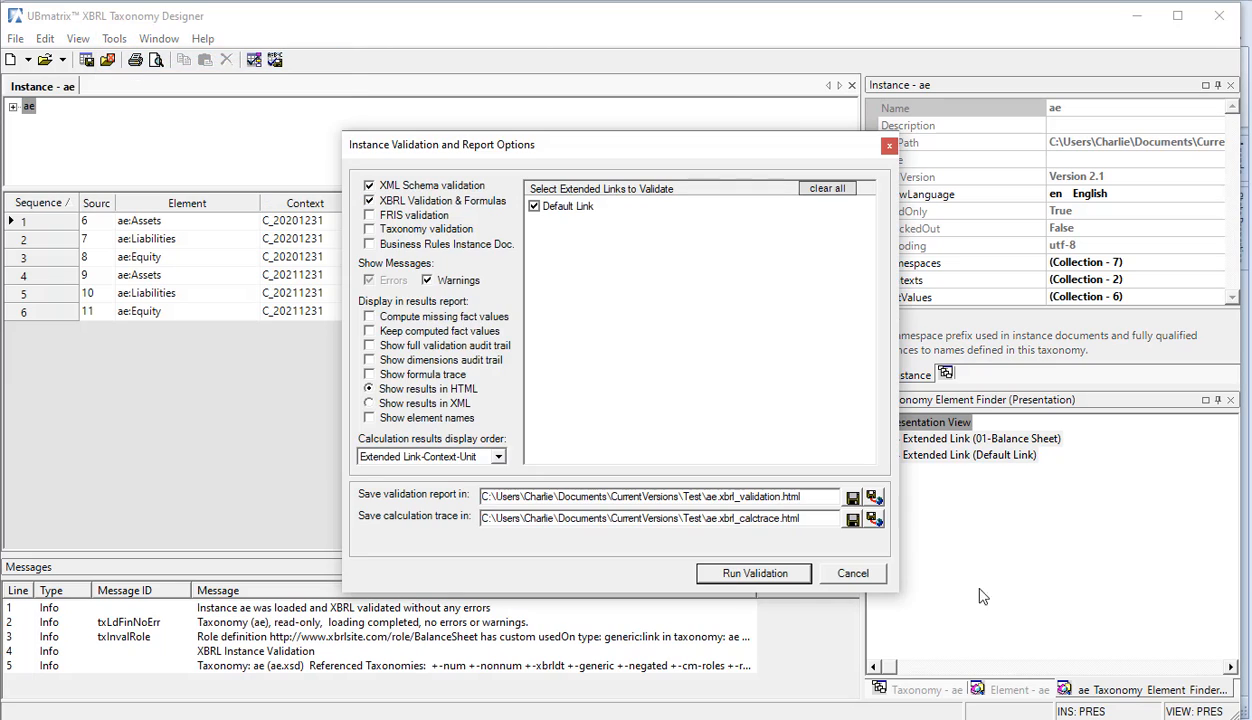
left_click(770, 575)
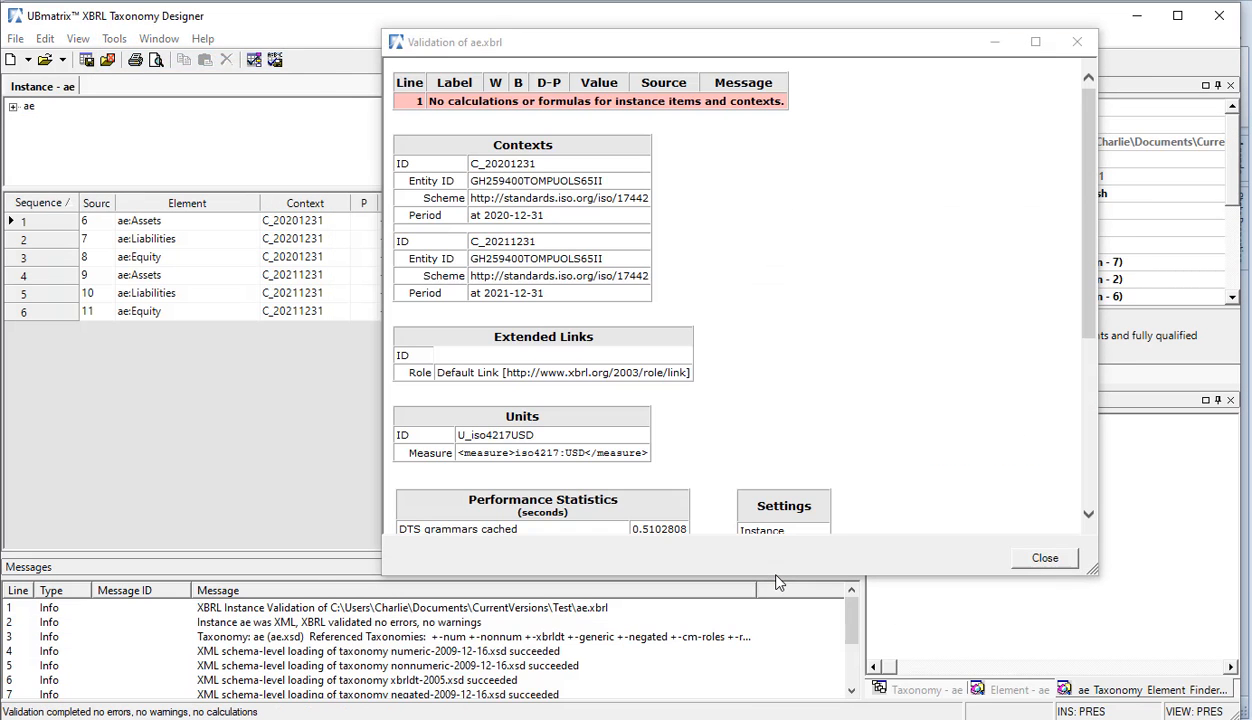
left_click(1077, 42)
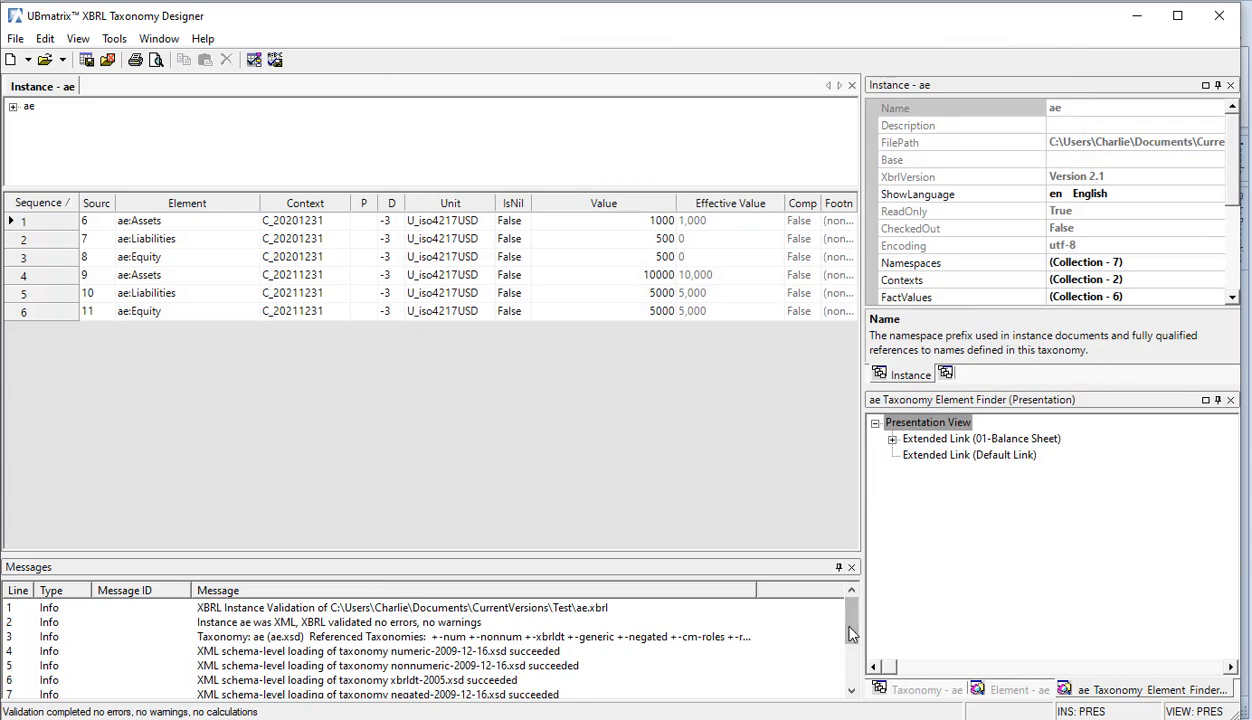
Look through the validation messages, close XBRL Taxonomy Designer and return to Pesseract
left_click(851, 689)
left_click_drag(852, 681, 833, 580)
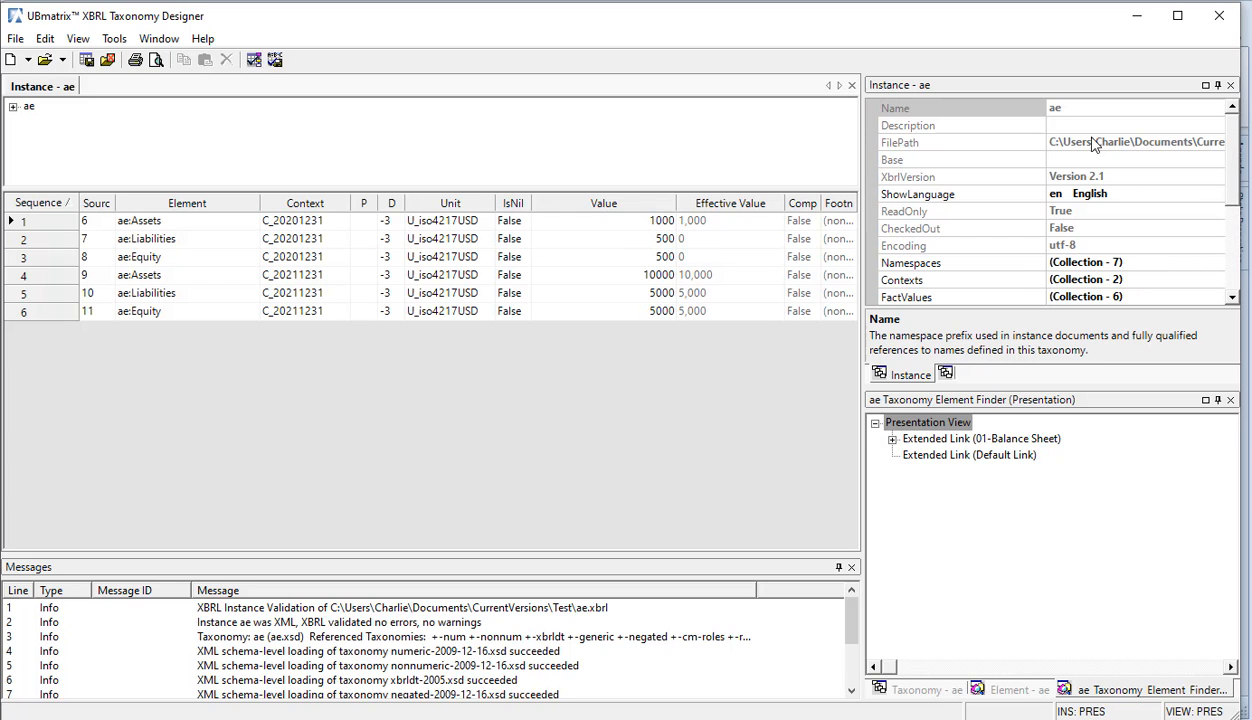
left_click(1228, 28)
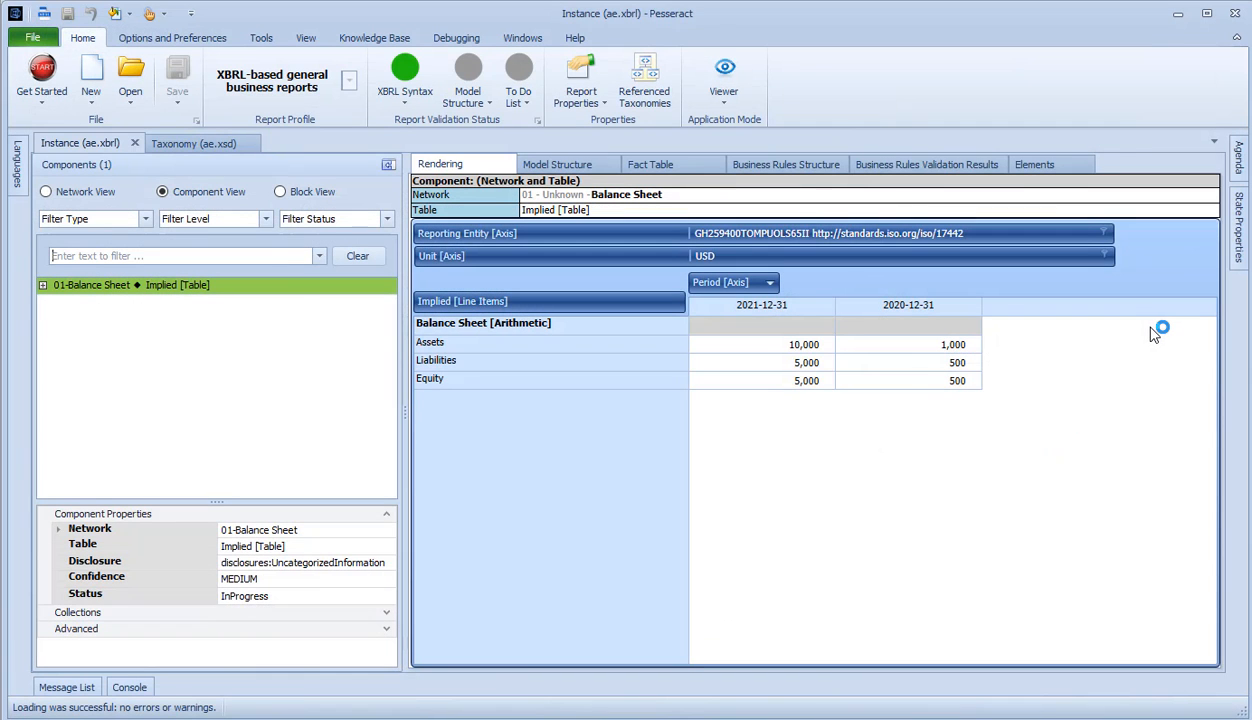